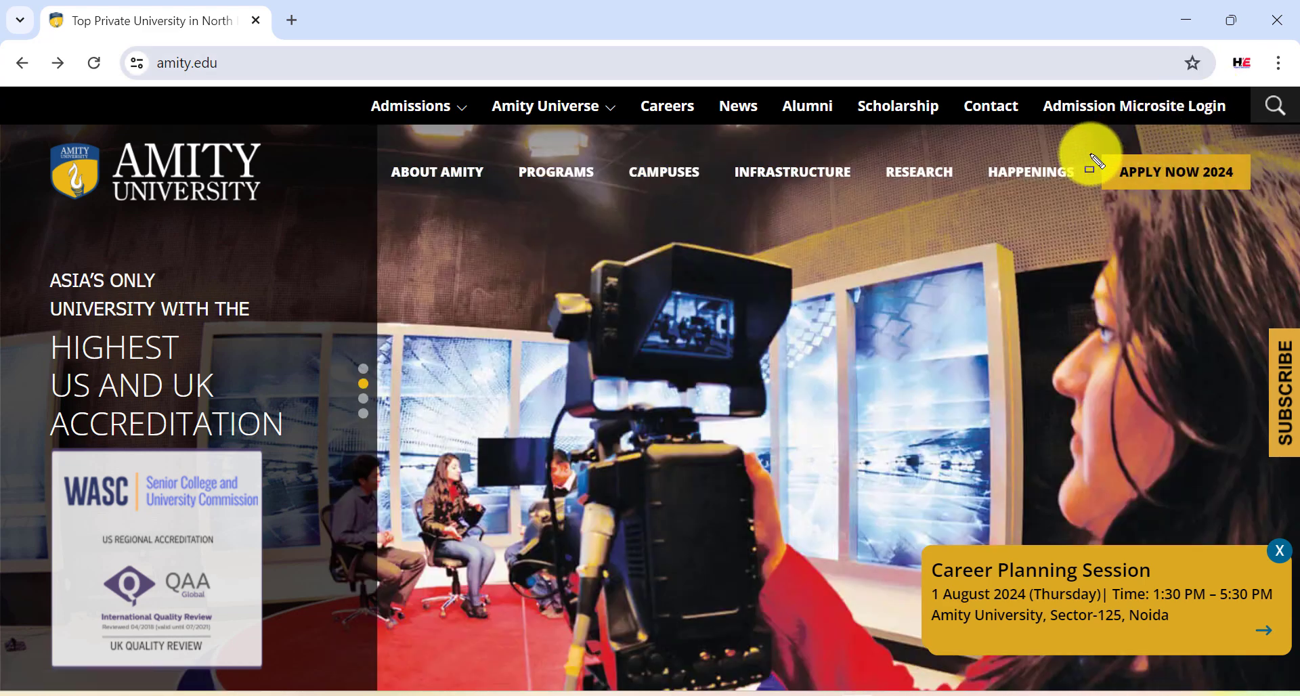
Step: Open the 2024 admission application portal from the Amity University homepage
{"action": "left_click_drag", "start_coordinate": [1091, 153], "coordinate": [1258, 200]}
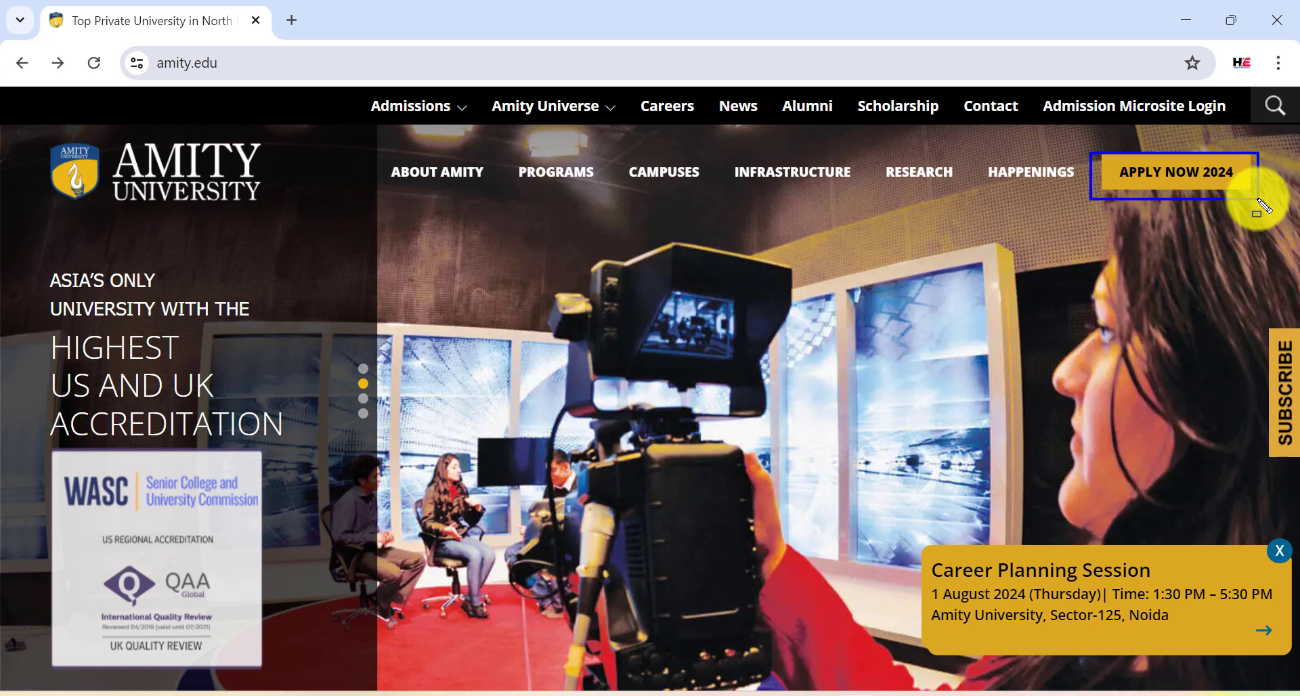
{"action": "left_click", "coordinate": [1224, 183]}
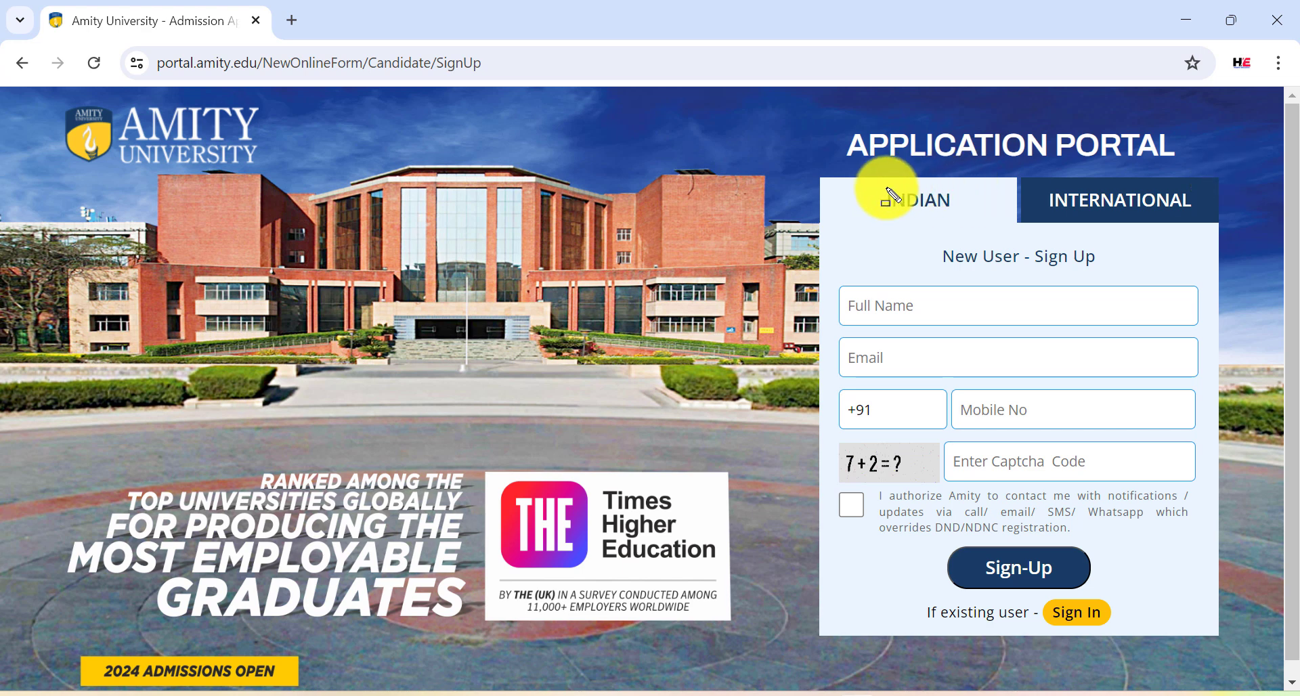
Step: Review the Indian new-user sign-up form, authorize Amity's contact notifications and submit the sign-up
{"action": "mouse_move", "coordinate": [867, 186]}
{"action": "left_mouse_down"}
{"action": "mouse_move", "coordinate": [1019, 218]}
{"action": "mouse_move", "coordinate": [1217, 217]}
{"action": "left_mouse_up"}
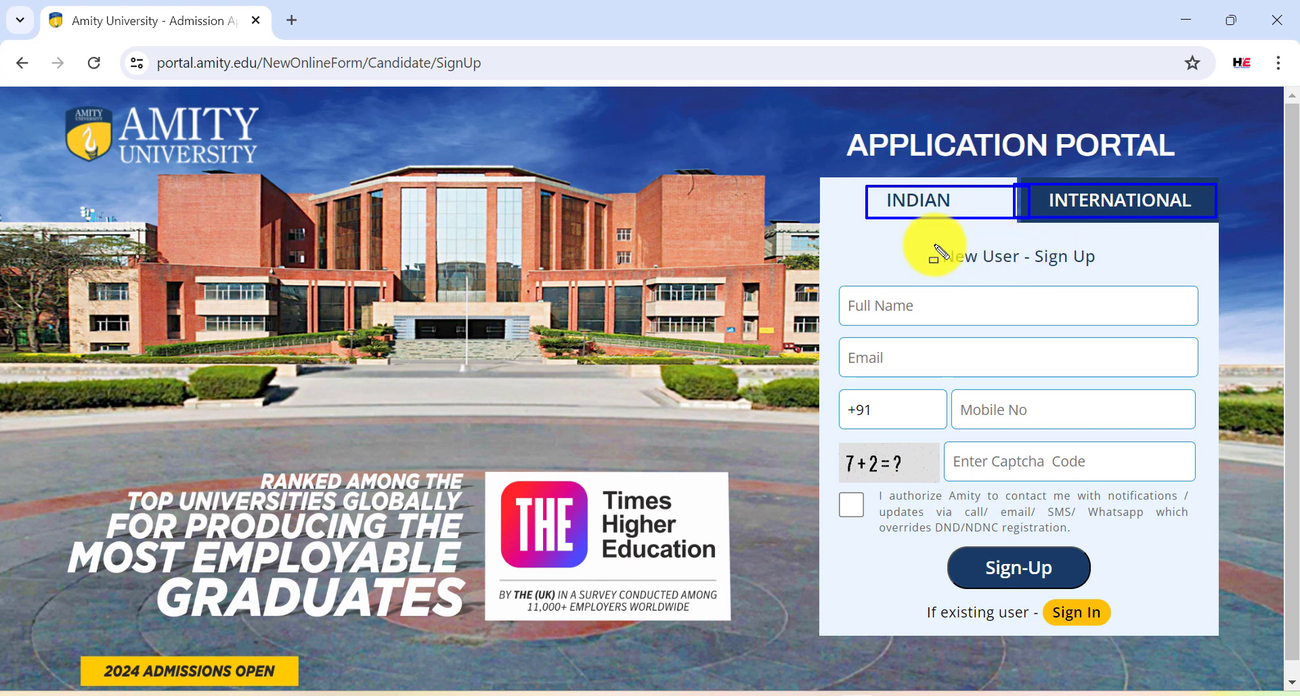
{"action": "left_click_drag", "start_coordinate": [931, 243], "coordinate": [1128, 278]}
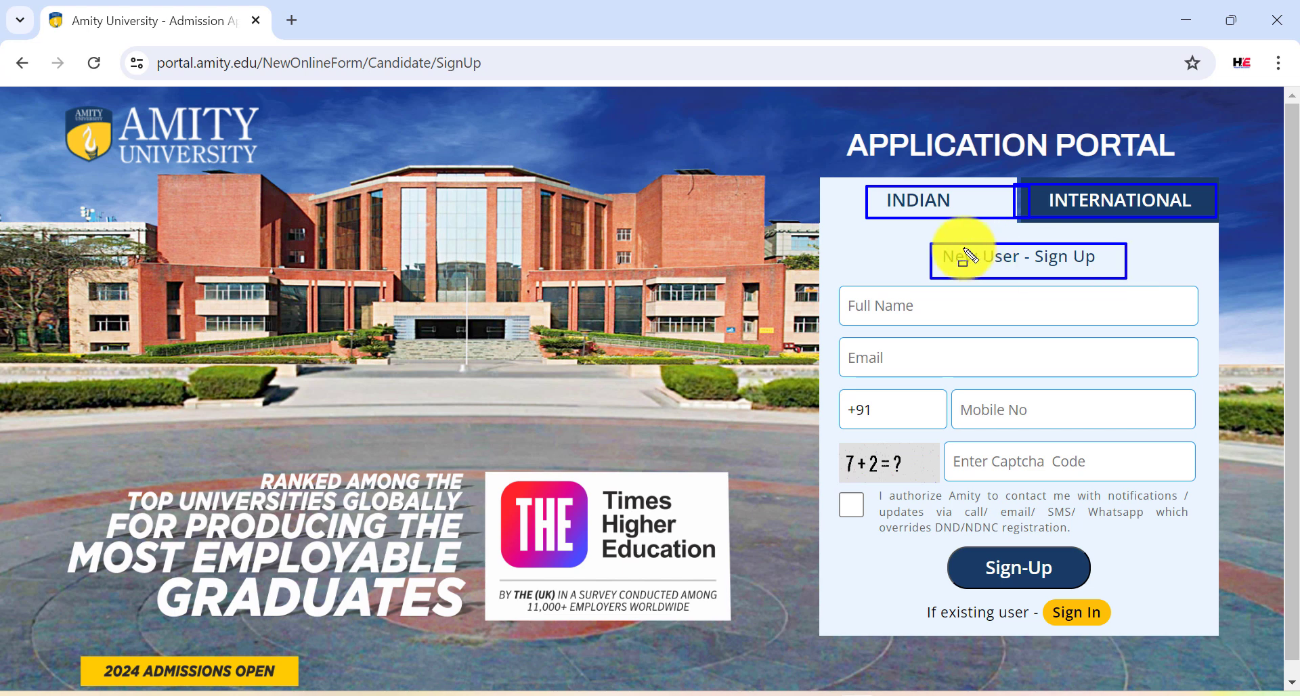
{"action": "left_click_drag", "start_coordinate": [838, 293], "coordinate": [1004, 322]}
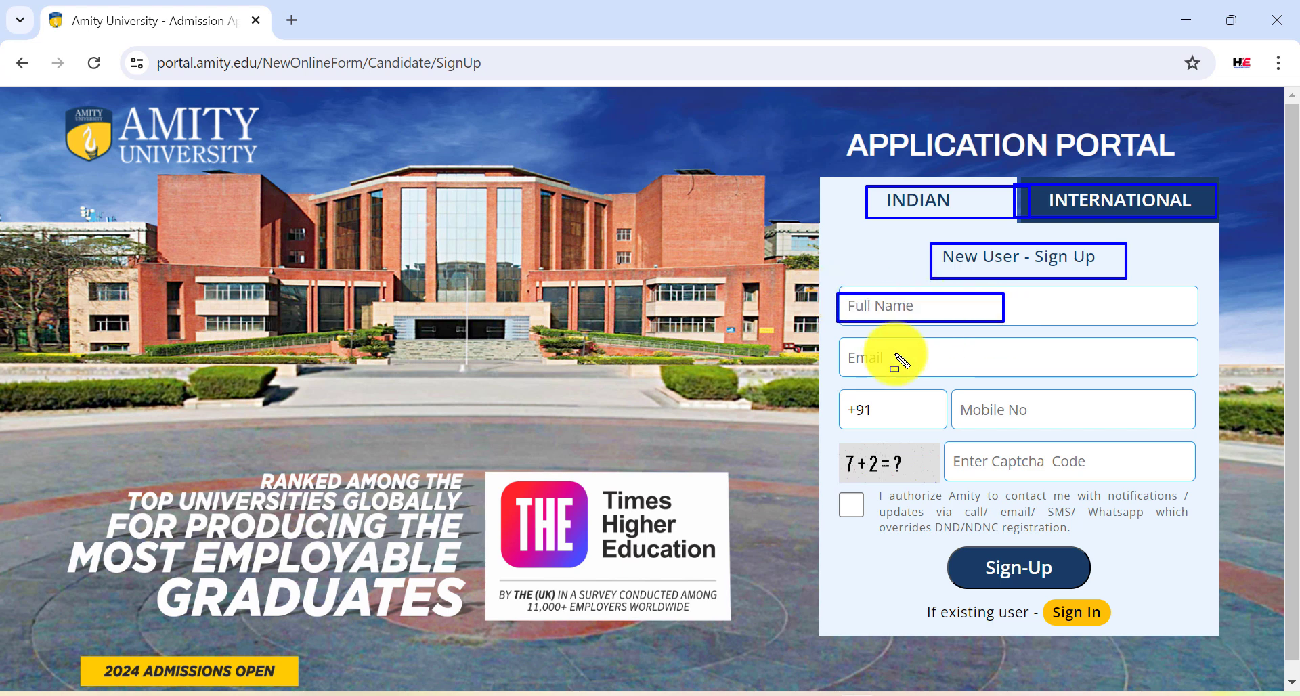
{"action": "mouse_move", "coordinate": [840, 346]}
{"action": "left_mouse_down"}
{"action": "mouse_move", "coordinate": [959, 371]}
{"action": "mouse_move", "coordinate": [1064, 421]}
{"action": "left_mouse_up"}
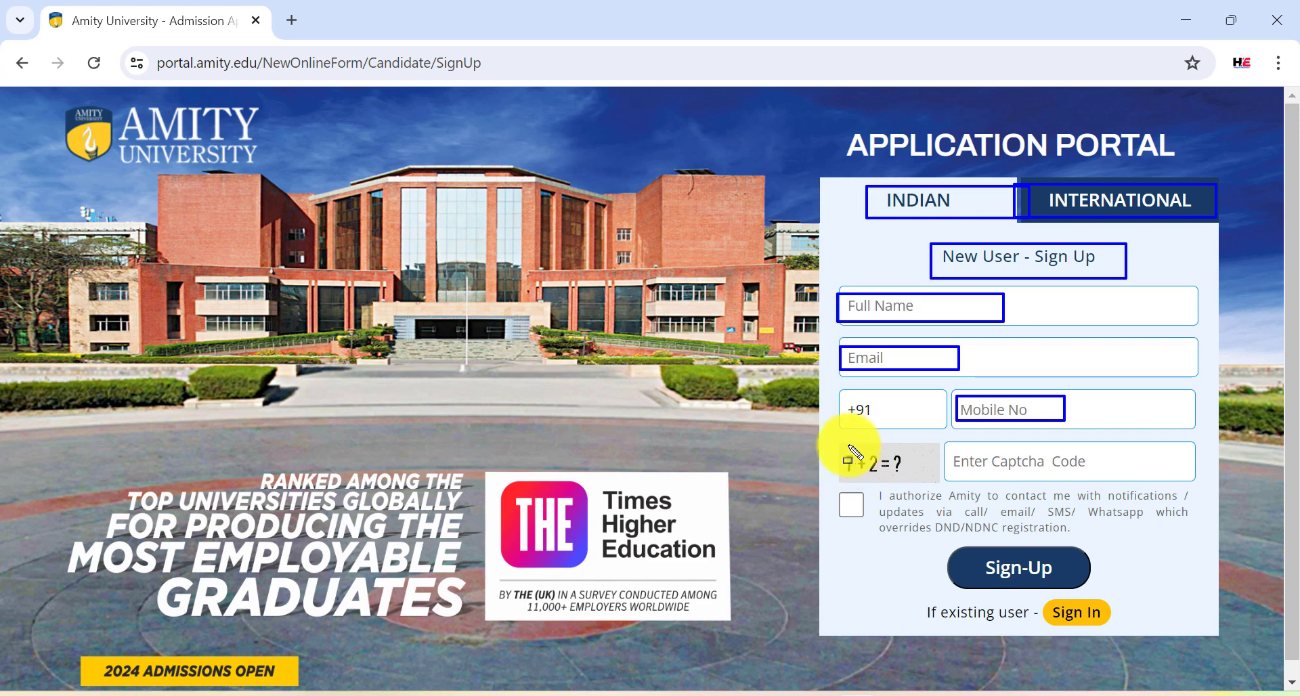
{"action": "mouse_move", "coordinate": [840, 445]}
{"action": "left_mouse_down"}
{"action": "mouse_move", "coordinate": [916, 479]}
{"action": "mouse_move", "coordinate": [1054, 472]}
{"action": "left_mouse_up"}
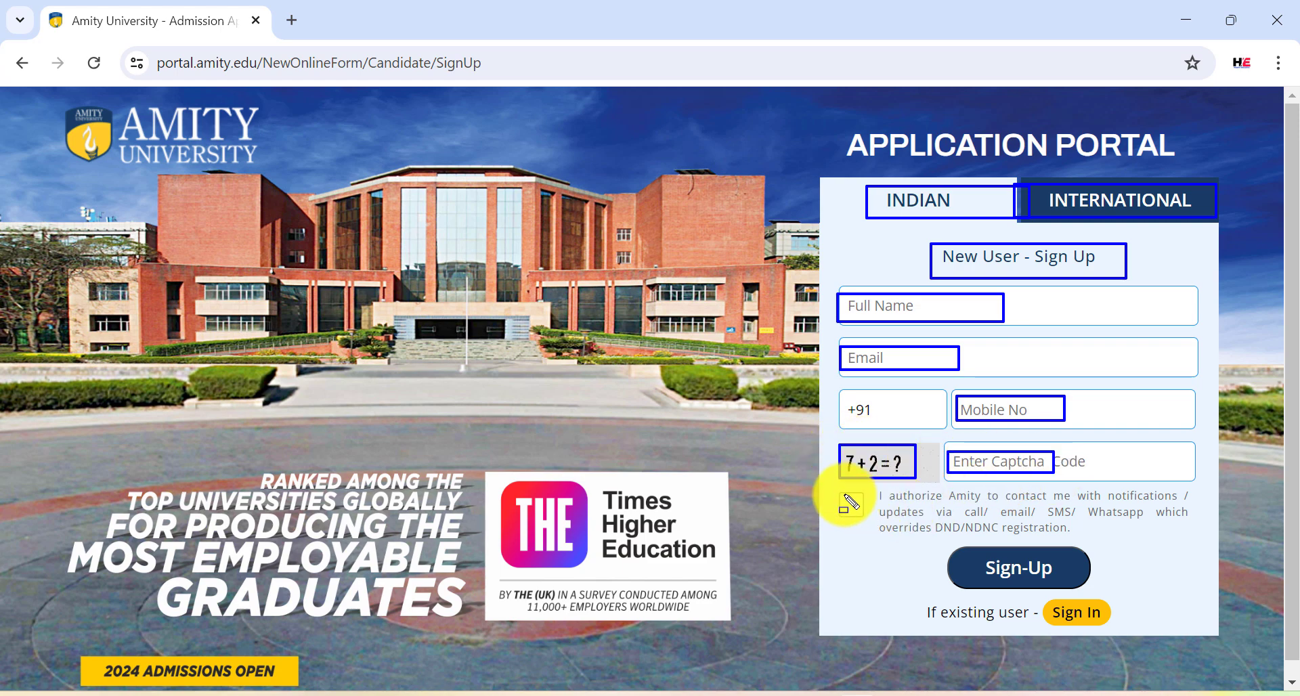
{"action": "mouse_move", "coordinate": [827, 485]}
{"action": "left_mouse_down"}
{"action": "mouse_move", "coordinate": [908, 546]}
{"action": "mouse_move", "coordinate": [865, 531]}
{"action": "mouse_move", "coordinate": [882, 527]}
{"action": "left_mouse_up"}
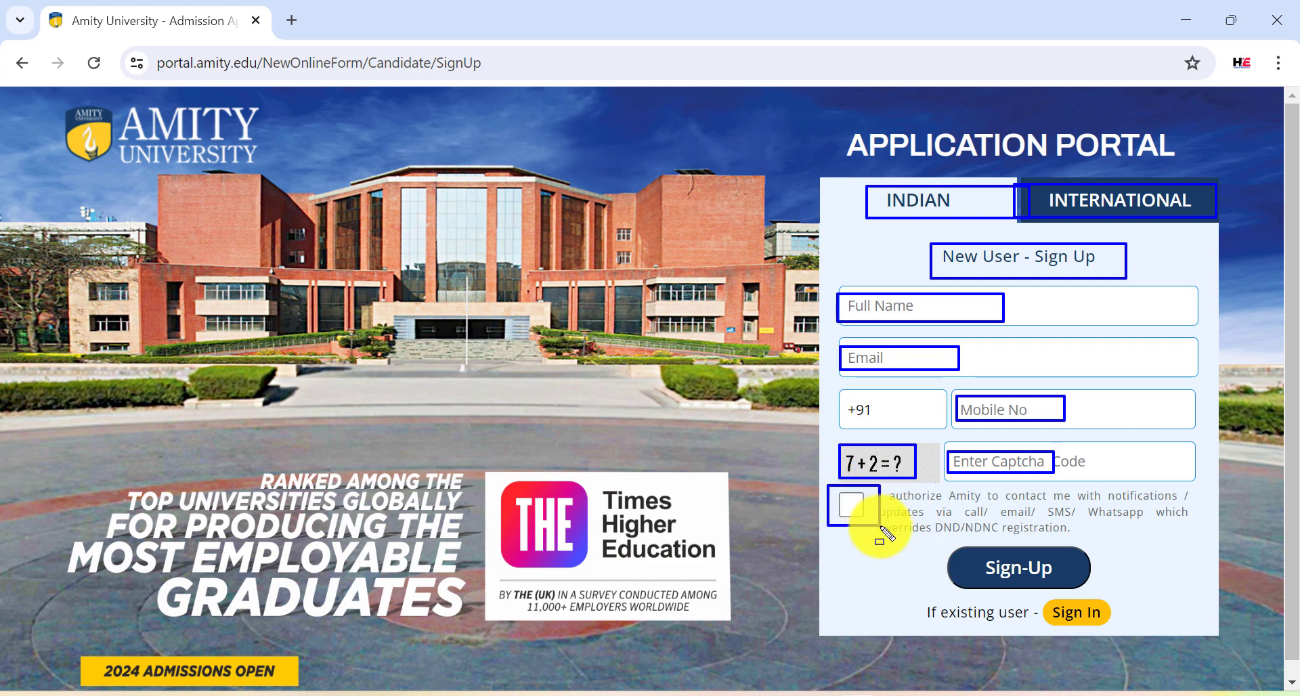
{"action": "key", "text": "Escape"}
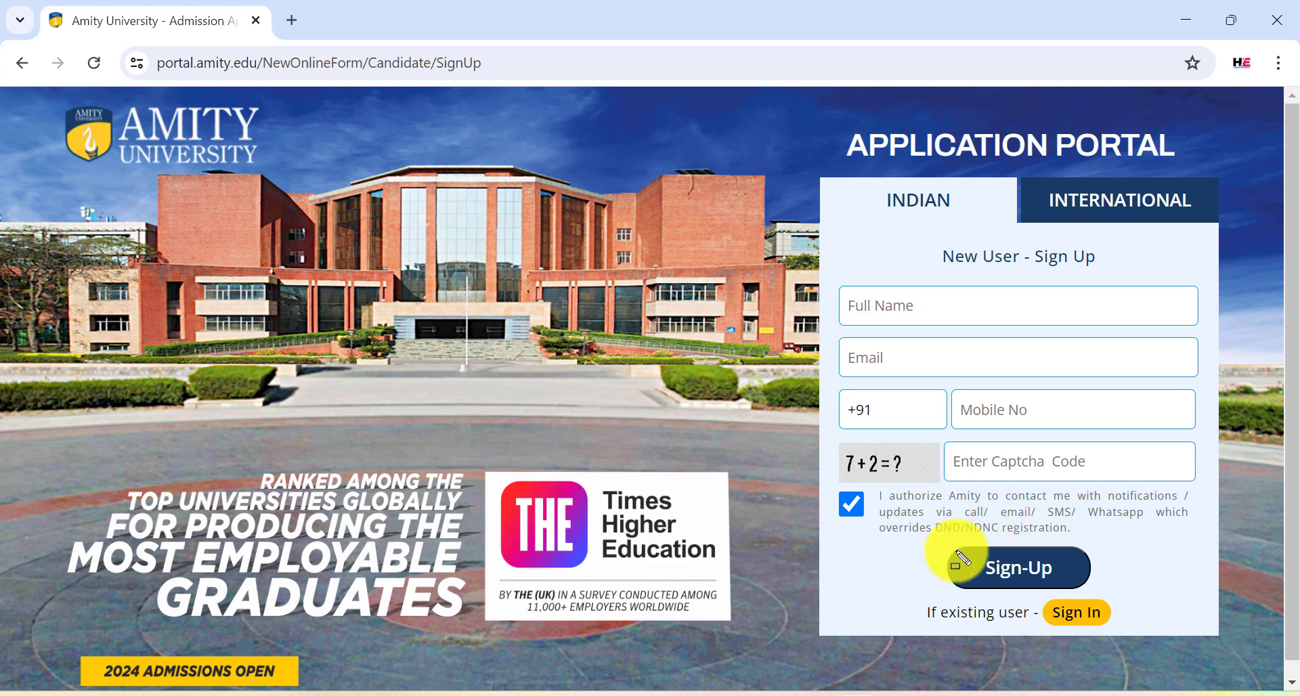
{"action": "left_click_drag", "start_coordinate": [940, 552], "coordinate": [1095, 581]}
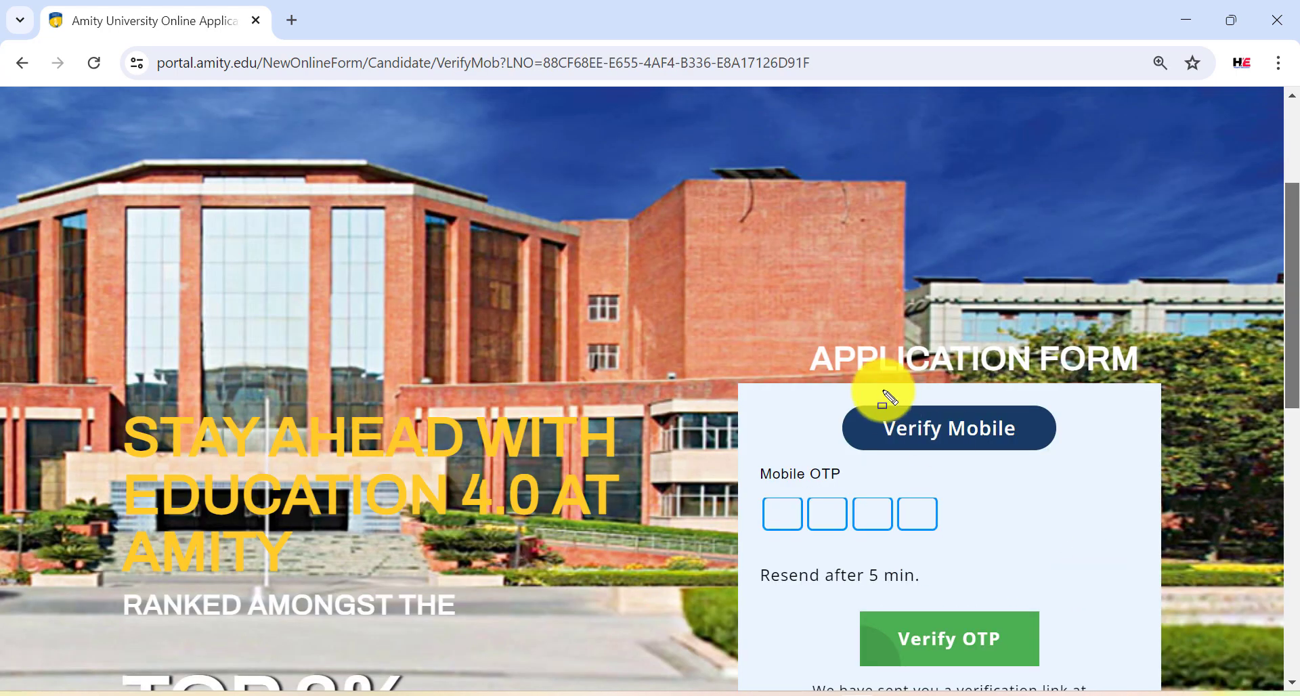
Step: Enter the mobile OTP, verify it and acknowledge the registration message
{"action": "left_click_drag", "start_coordinate": [861, 427], "coordinate": [1058, 452]}
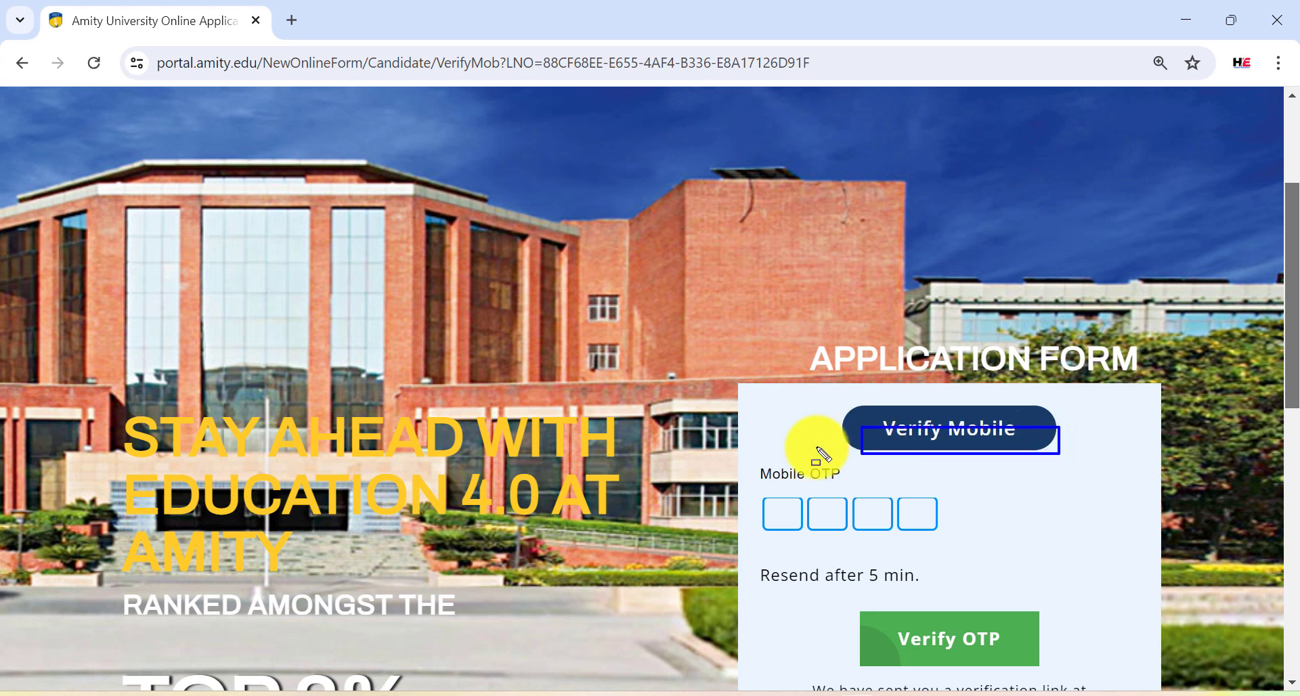
{"action": "mouse_move", "coordinate": [751, 461]}
{"action": "left_mouse_down"}
{"action": "mouse_move", "coordinate": [813, 488]}
{"action": "mouse_move", "coordinate": [875, 489]}
{"action": "left_mouse_up"}
{"action": "left_click_drag", "start_coordinate": [755, 499], "coordinate": [943, 530]}
{"action": "left_click_drag", "start_coordinate": [865, 615], "coordinate": [1033, 659]}
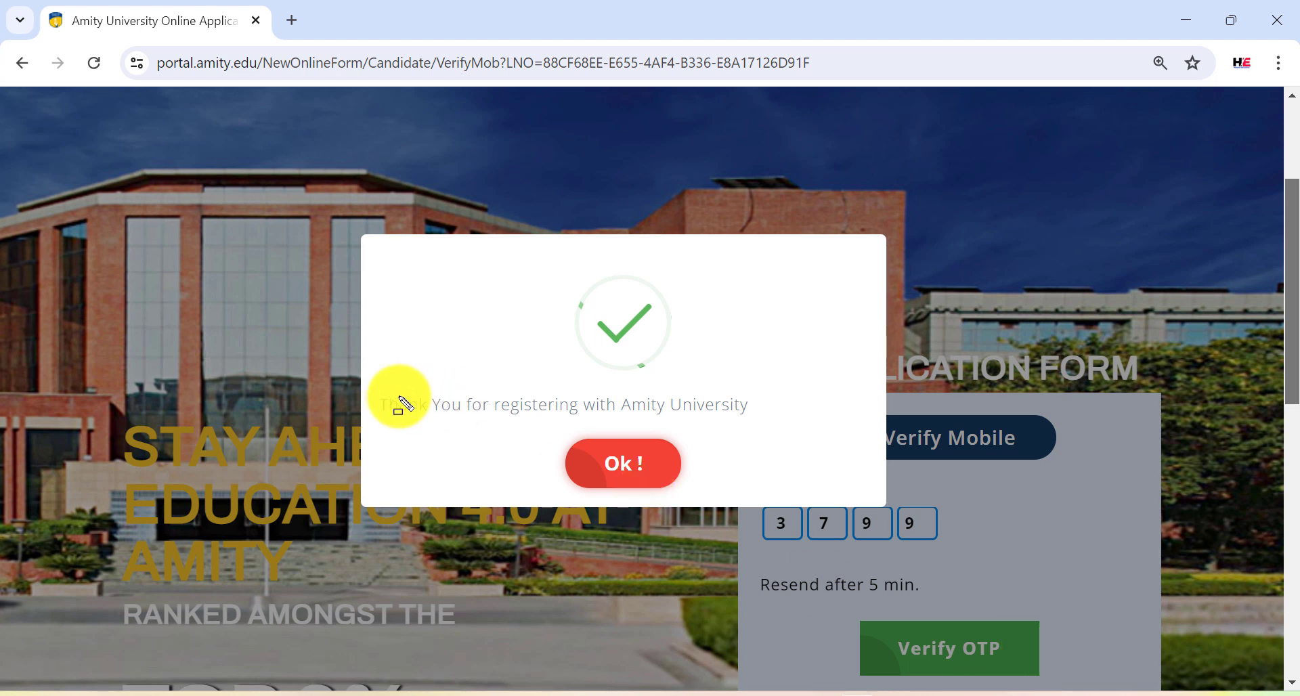
{"action": "mouse_move", "coordinate": [364, 389]}
{"action": "left_mouse_down"}
{"action": "mouse_move", "coordinate": [498, 429]}
{"action": "mouse_move", "coordinate": [784, 429]}
{"action": "left_mouse_up"}
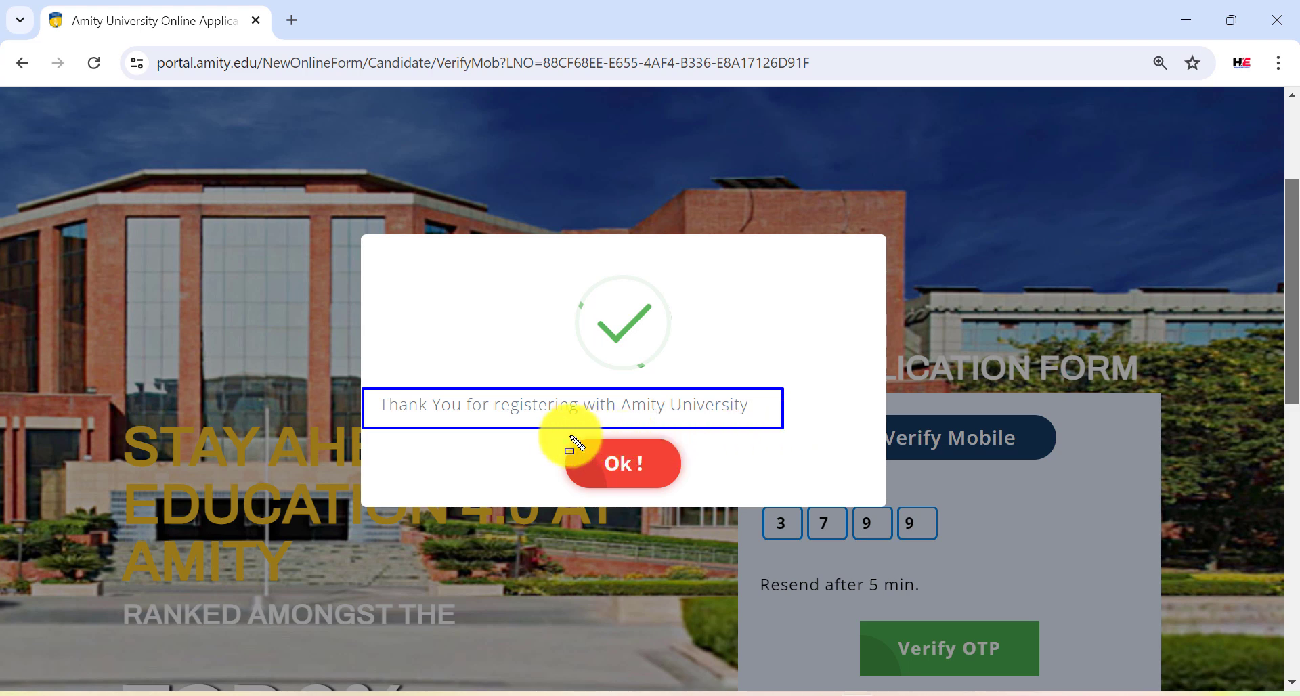
{"action": "left_click_drag", "start_coordinate": [560, 435], "coordinate": [729, 488]}
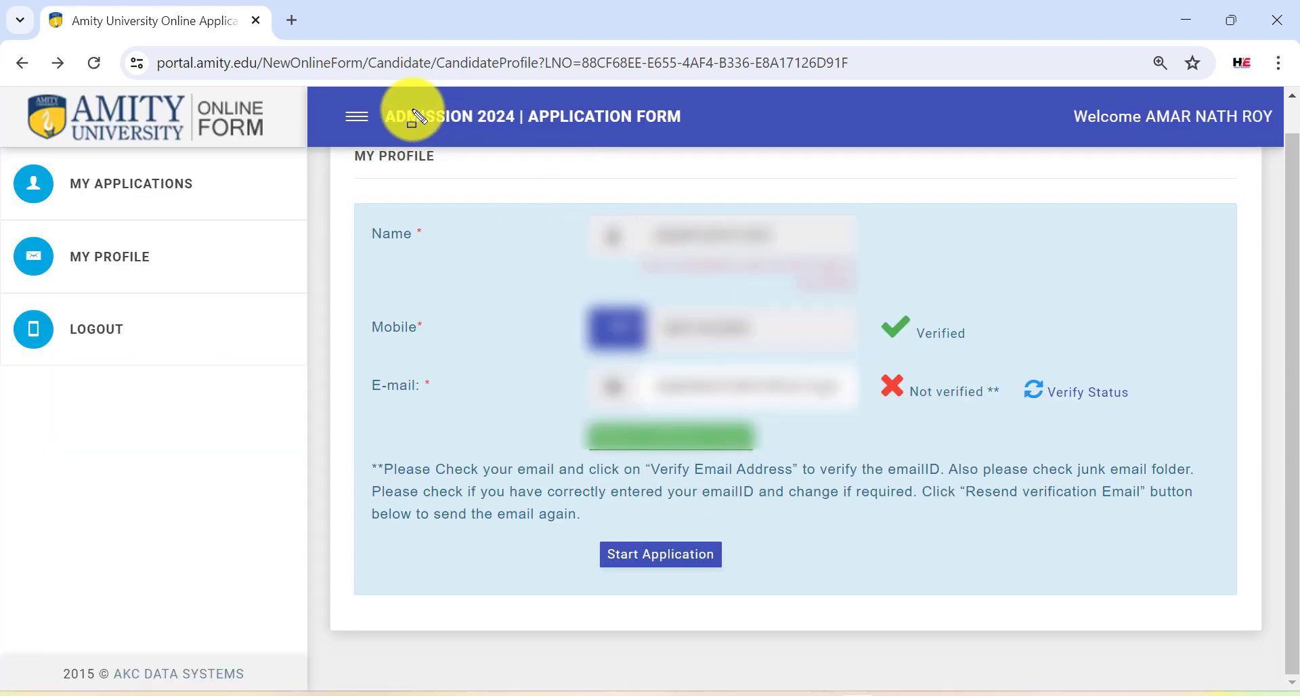
Step: Review the profile's verification status, resend the verification email and dismiss the confirmation
{"action": "left_click_drag", "start_coordinate": [377, 104], "coordinate": [716, 146]}
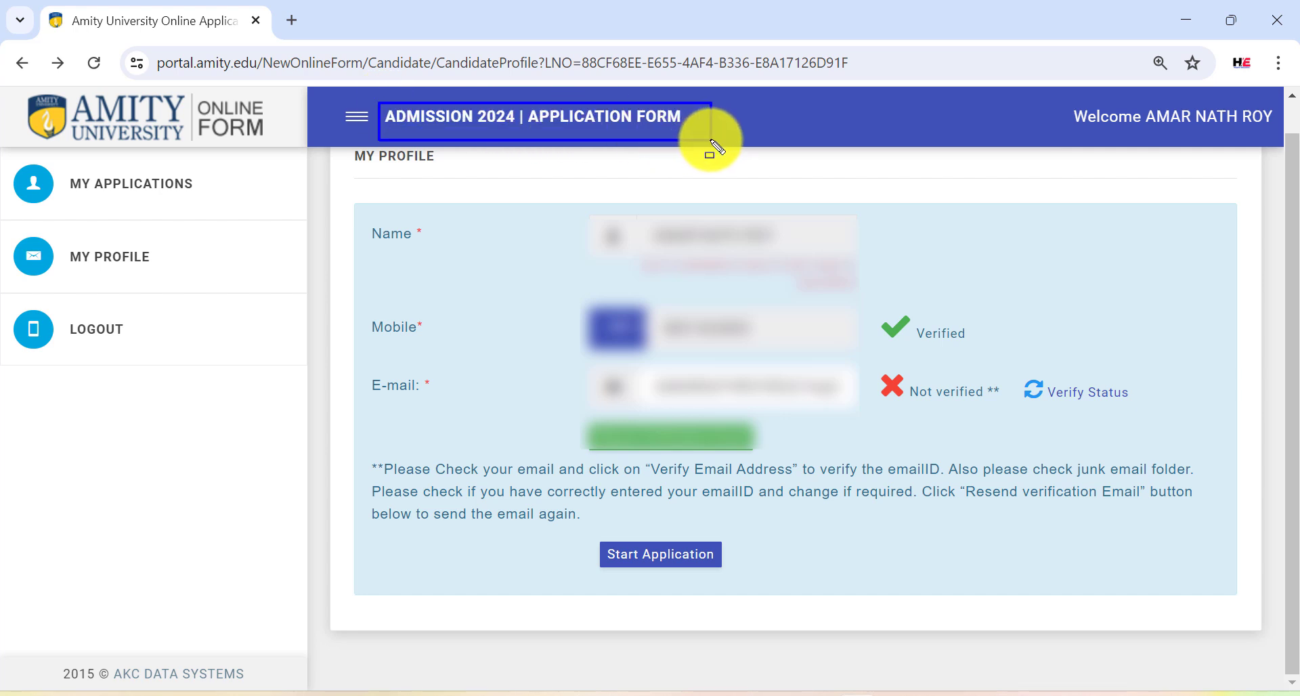
{"action": "mouse_move", "coordinate": [590, 305]}
{"action": "left_mouse_down"}
{"action": "mouse_move", "coordinate": [720, 343]}
{"action": "mouse_move", "coordinate": [973, 342]}
{"action": "left_mouse_up"}
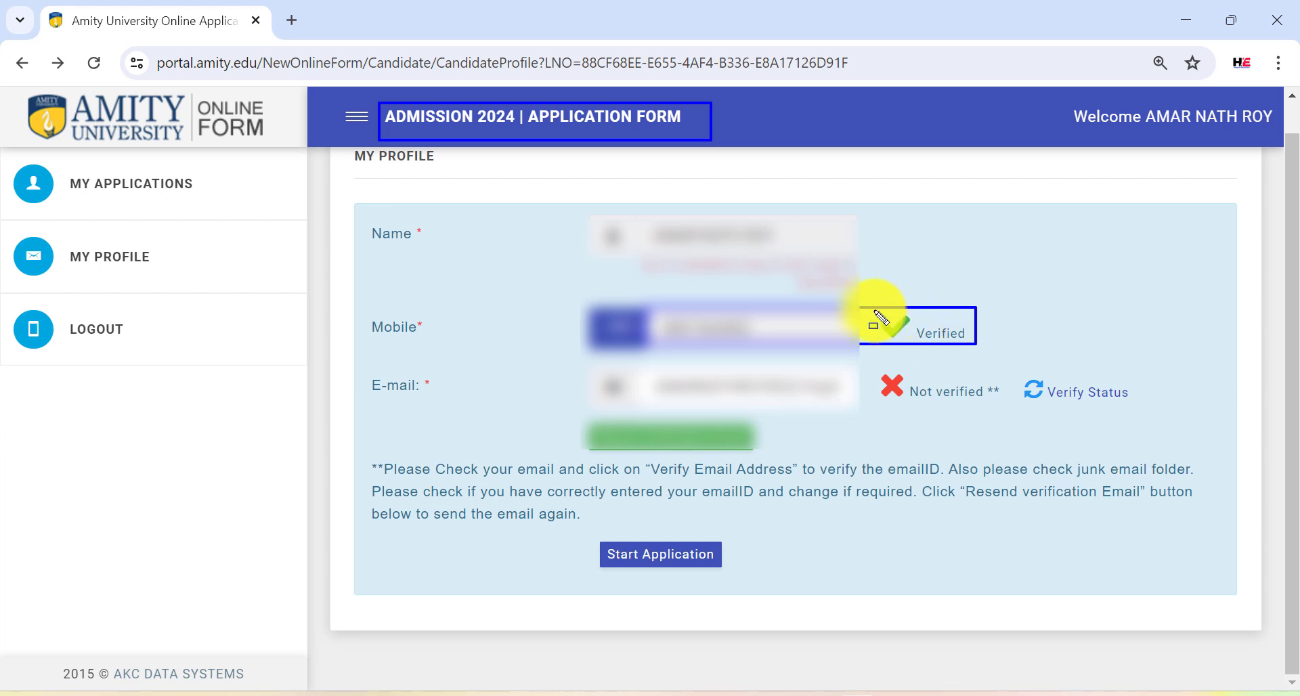
{"action": "left_click_drag", "start_coordinate": [880, 308], "coordinate": [1016, 364]}
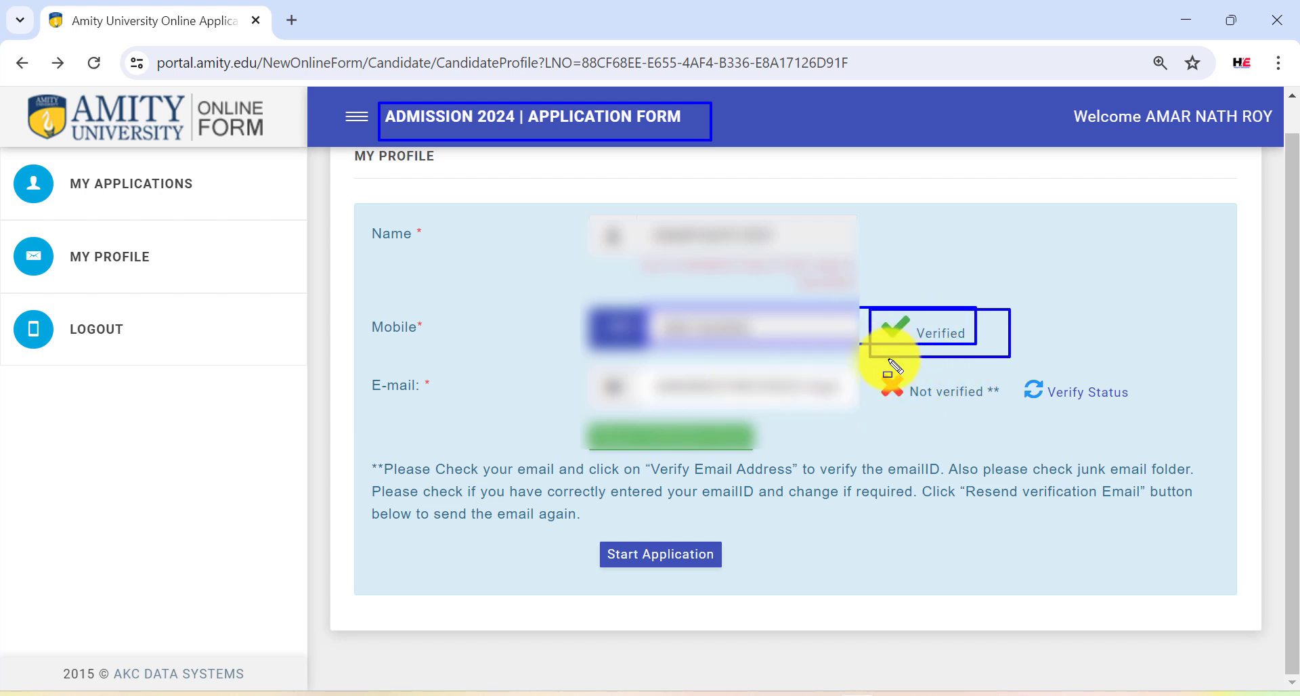
{"action": "left_click_drag", "start_coordinate": [571, 425], "coordinate": [768, 457]}
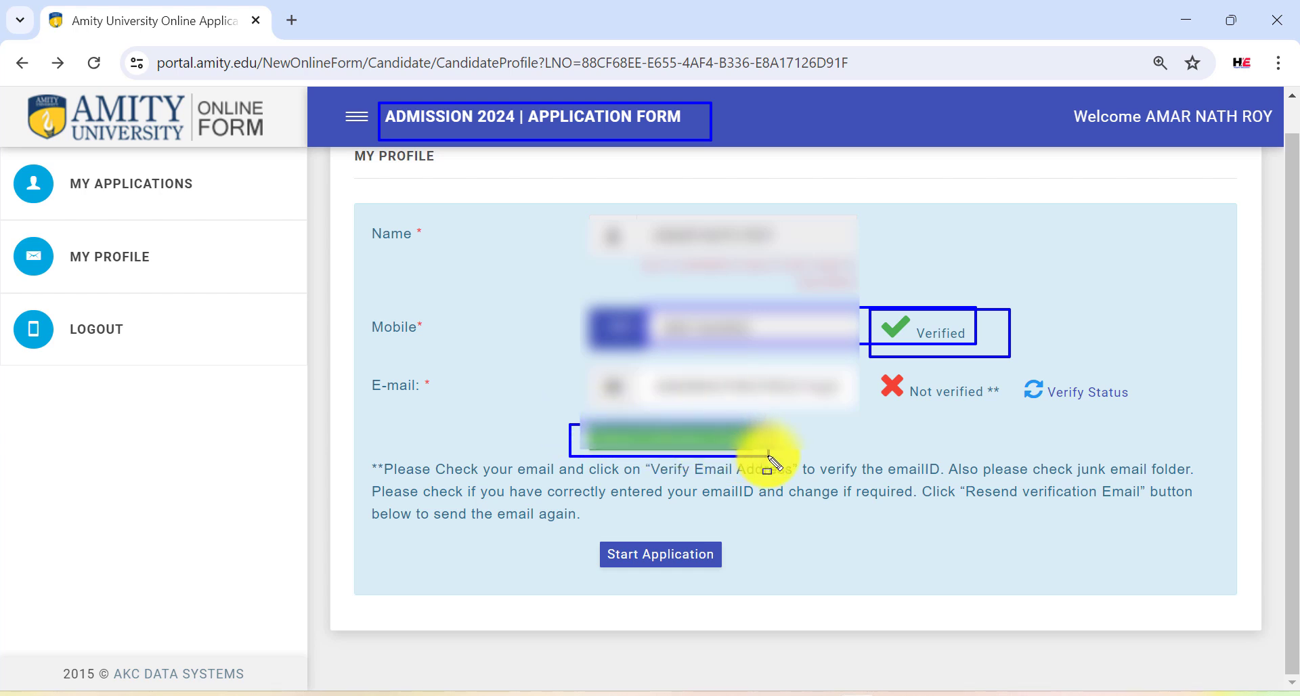
{"action": "key", "text": "Escape"}
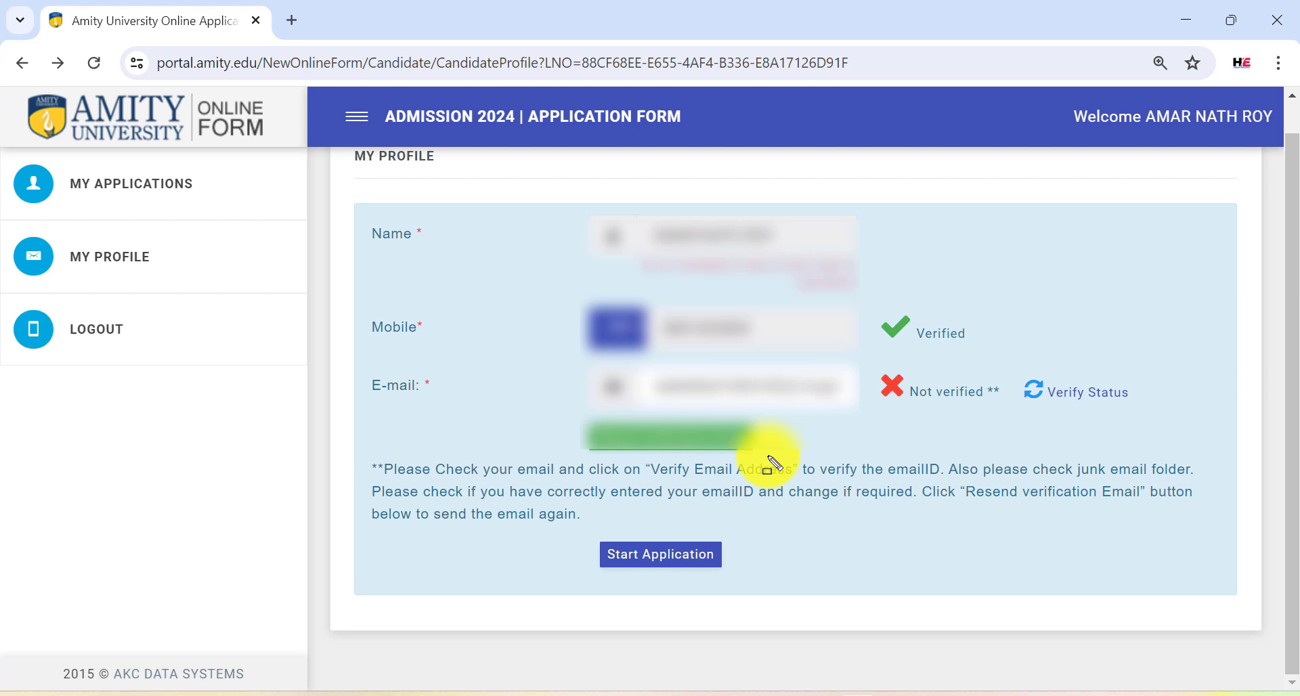
{"action": "left_click", "coordinate": [706, 449]}
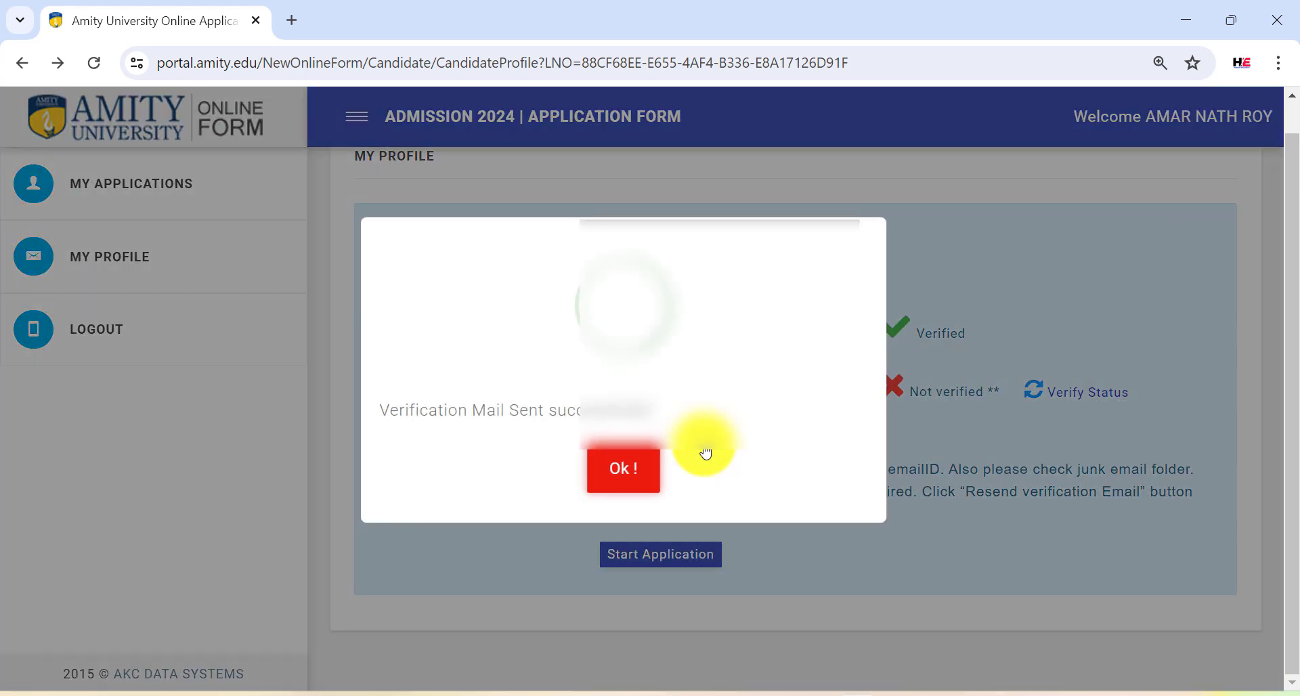
{"action": "left_click", "coordinate": [621, 478]}
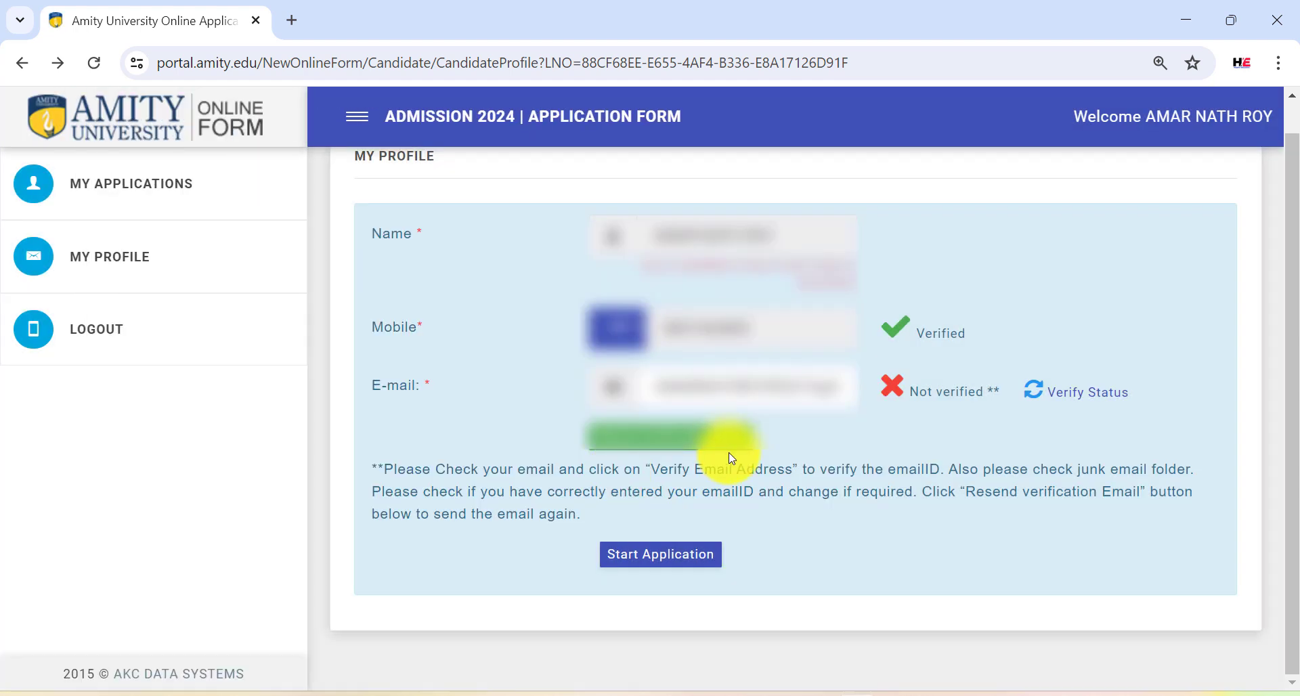
Step: Check the email's verification status in the profile and start the application
{"action": "scroll", "coordinate": [743, 461], "scroll_direction": "up", "scroll_amount": 1}
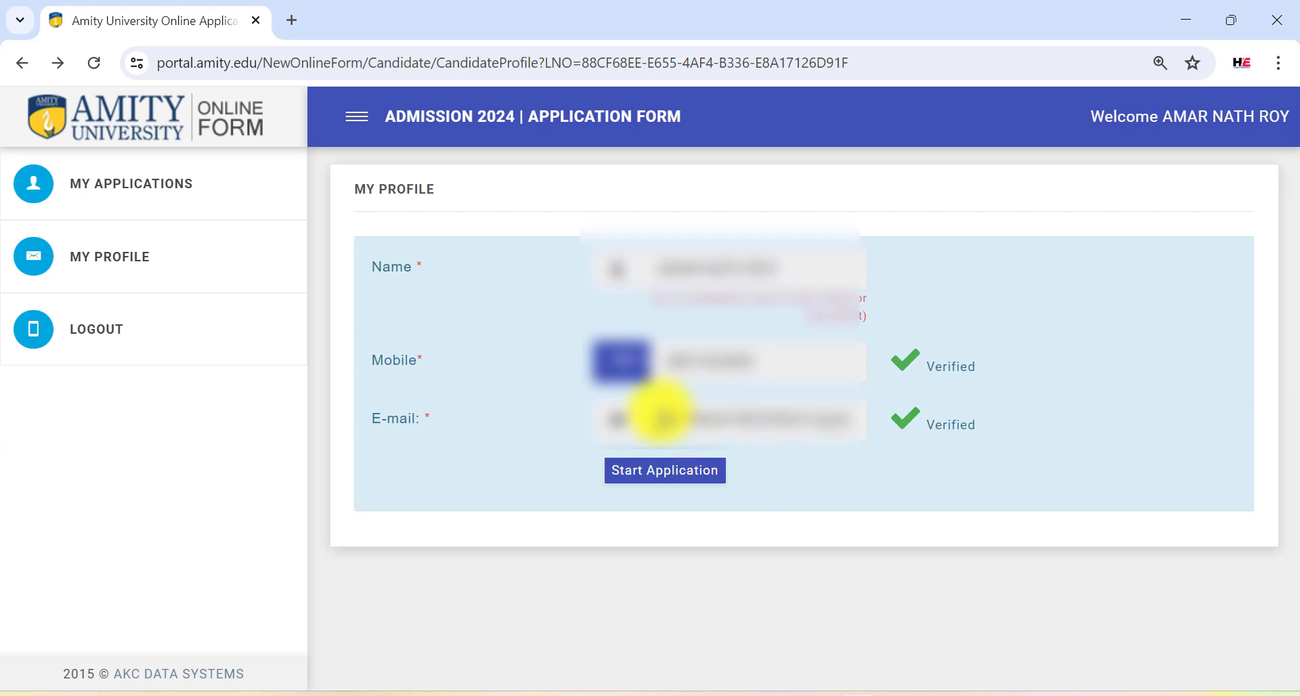
{"action": "mouse_move", "coordinate": [643, 410]}
{"action": "left_mouse_down"}
{"action": "mouse_move", "coordinate": [952, 435]}
{"action": "mouse_move", "coordinate": [896, 414]}
{"action": "mouse_move", "coordinate": [1022, 444]}
{"action": "left_mouse_up"}
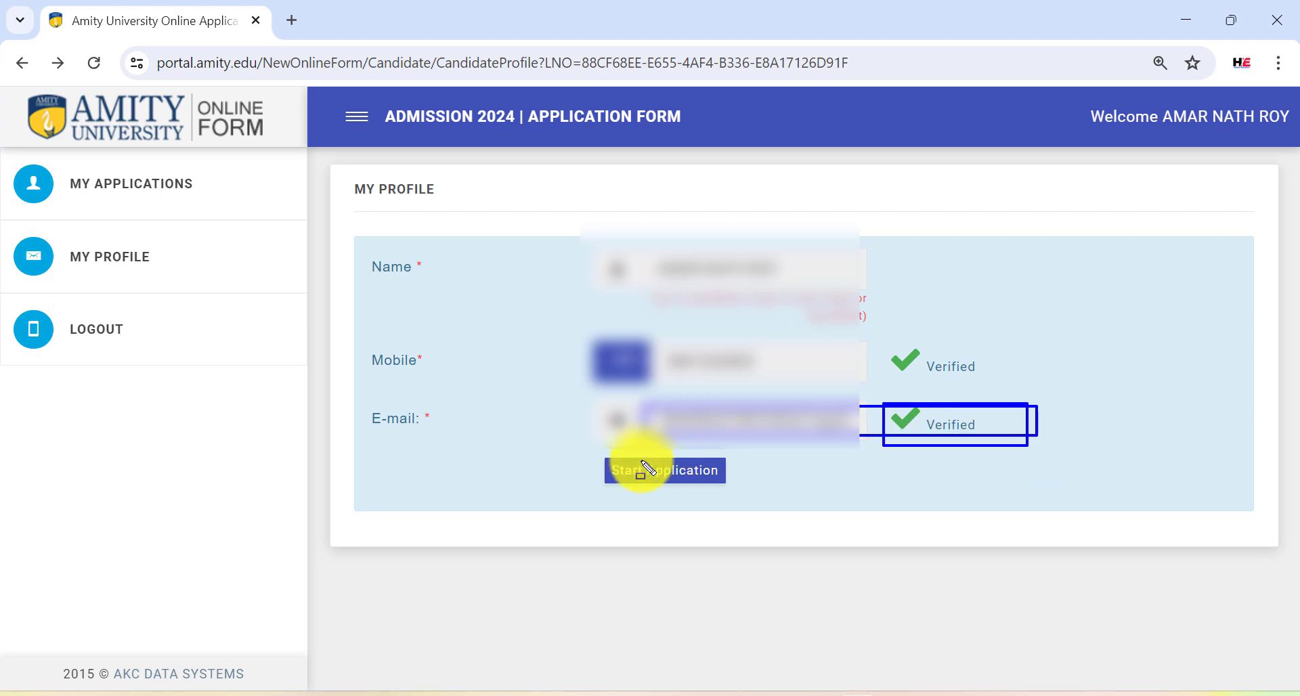
{"action": "left_click_drag", "start_coordinate": [590, 456], "coordinate": [777, 495]}
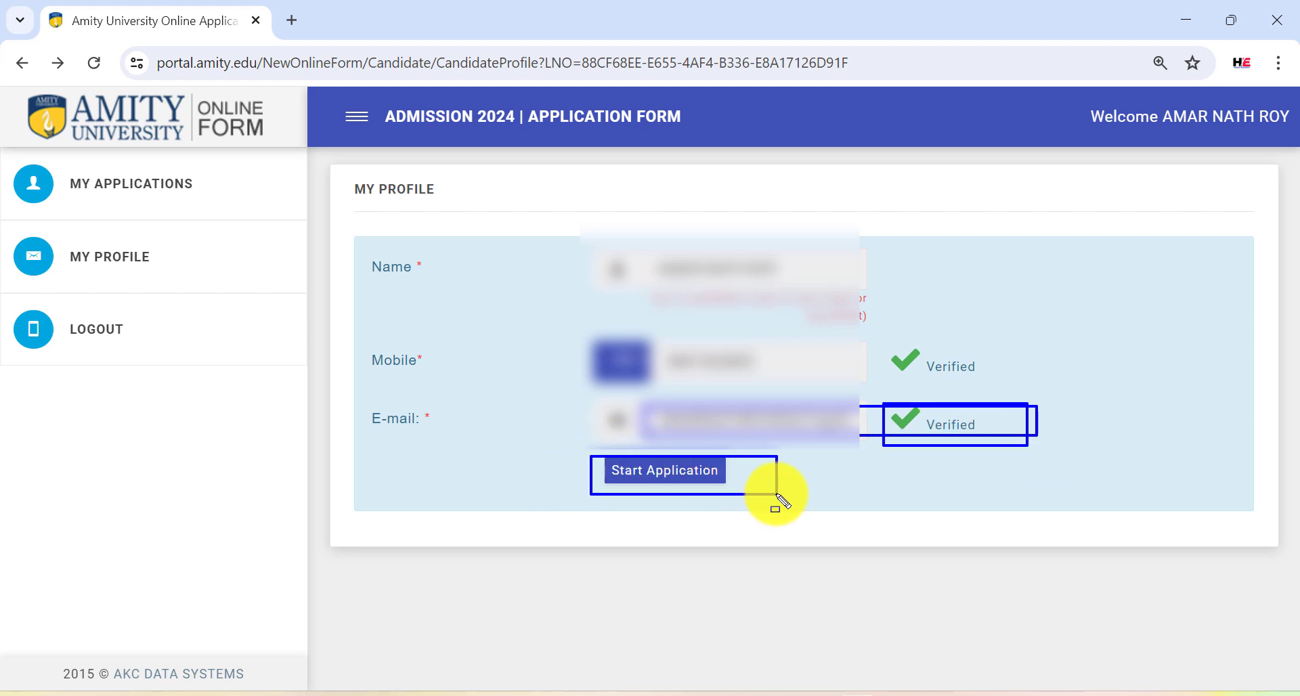
{"action": "left_click", "coordinate": [684, 478]}
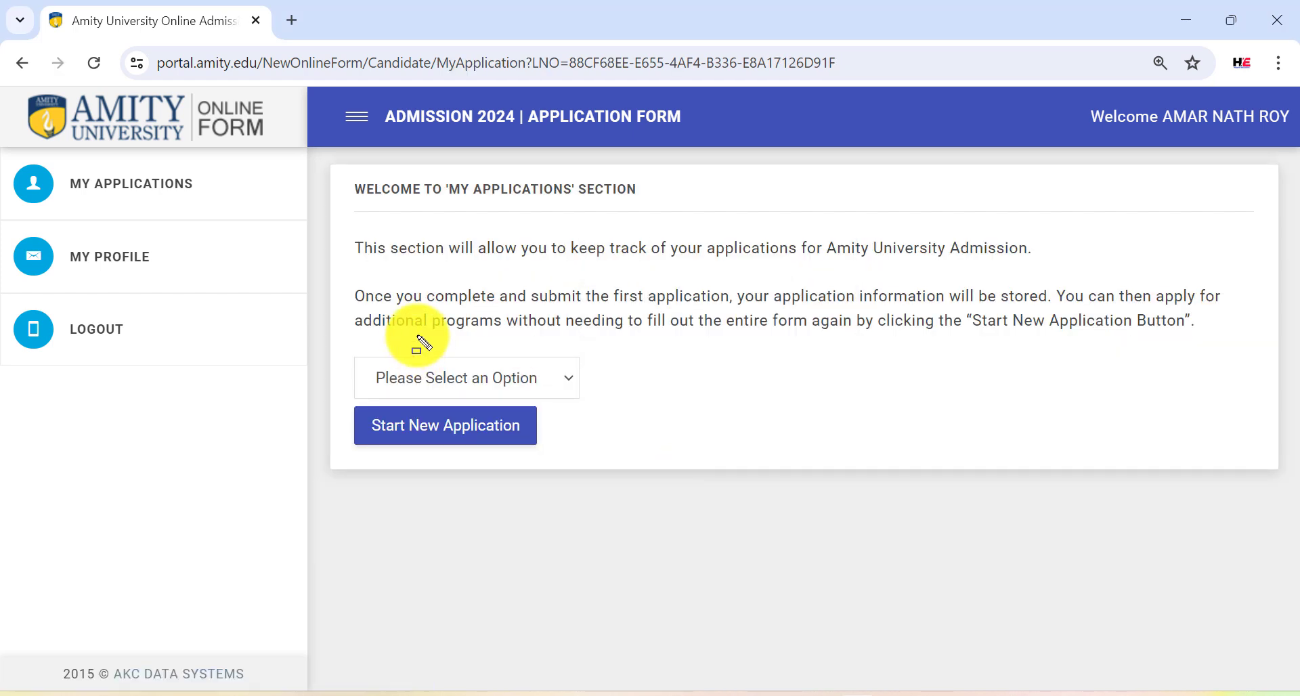
Step: Select UG / PG Regular Entry as the application type and start a new application
{"action": "left_click_drag", "start_coordinate": [355, 362], "coordinate": [607, 406]}
{"action": "left_click", "coordinate": [551, 389]}
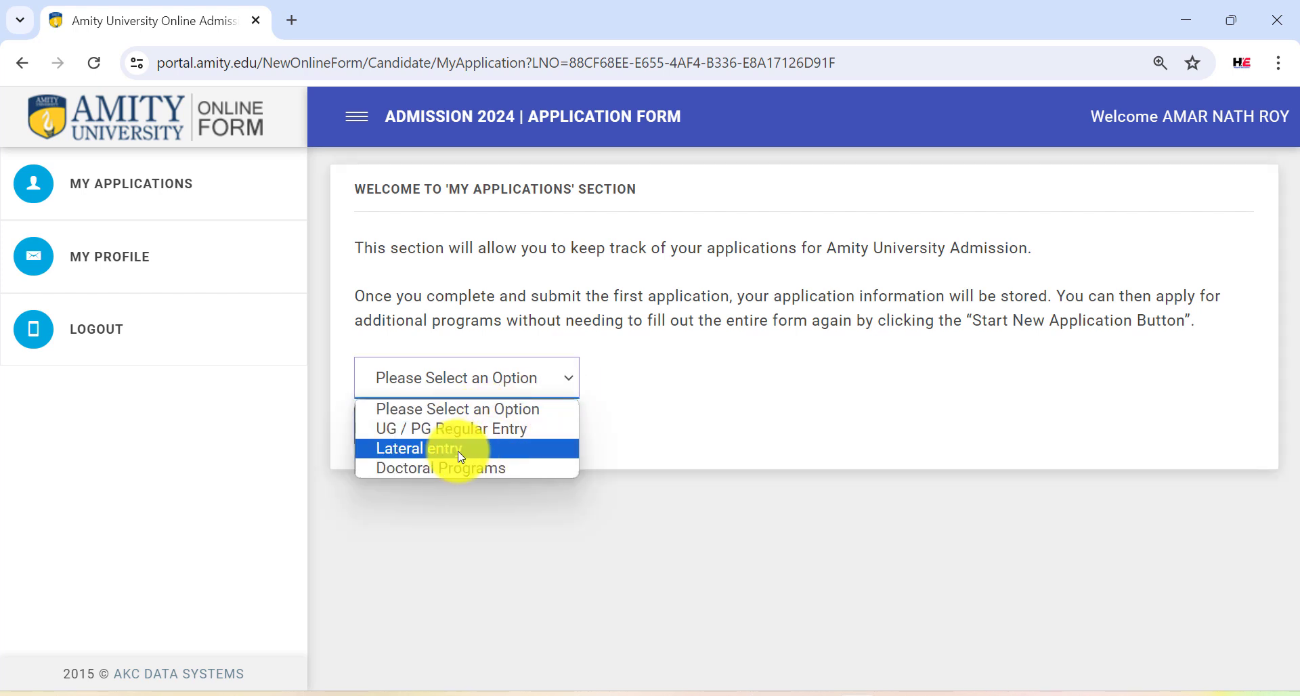
{"action": "left_click", "coordinate": [490, 433]}
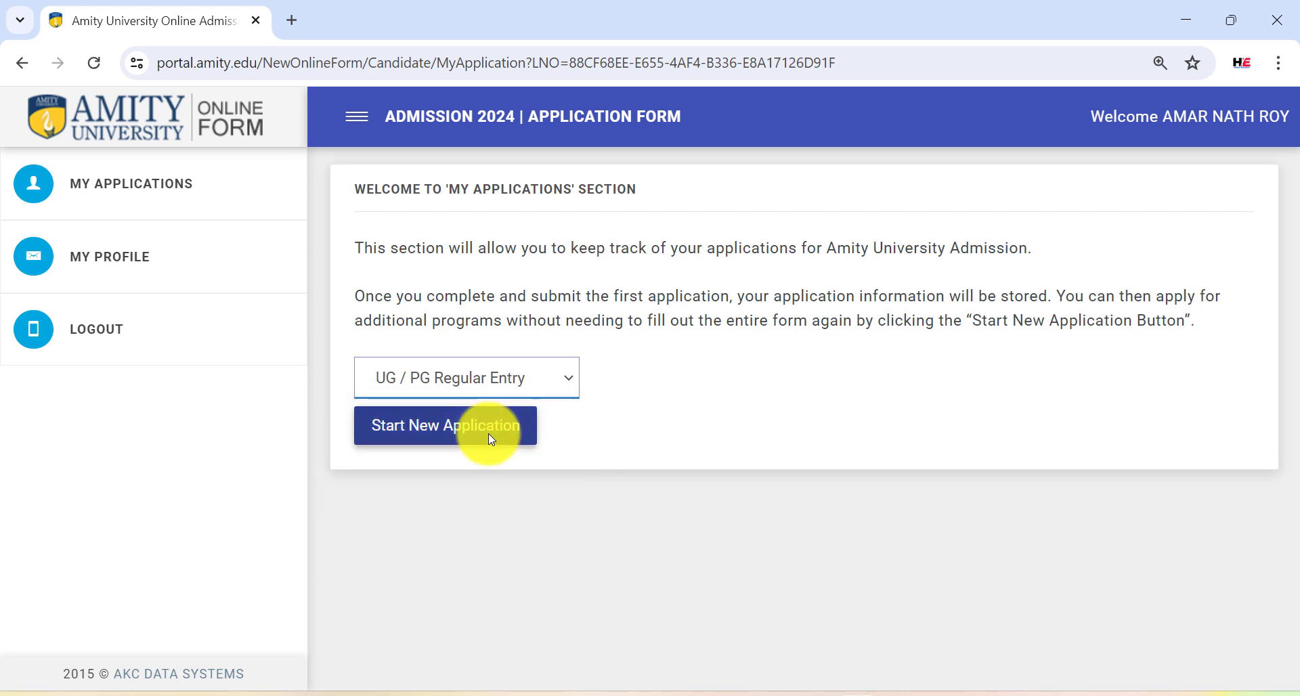
{"action": "left_click", "coordinate": [434, 441]}
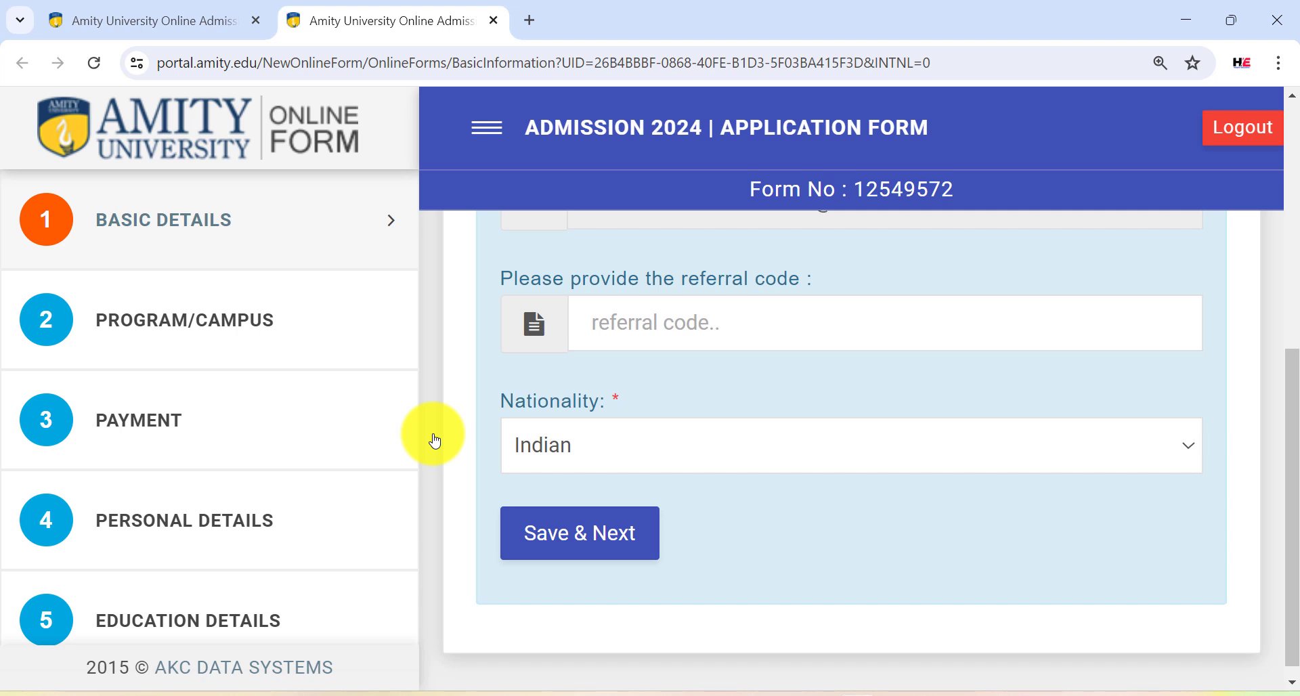
Step: Save the basic details with Indian nationality and no referral code, and continue to the program and campus section
{"action": "left_click_drag", "start_coordinate": [717, 179], "coordinate": [989, 208]}
{"action": "left_click_drag", "start_coordinate": [728, 173], "coordinate": [991, 218]}
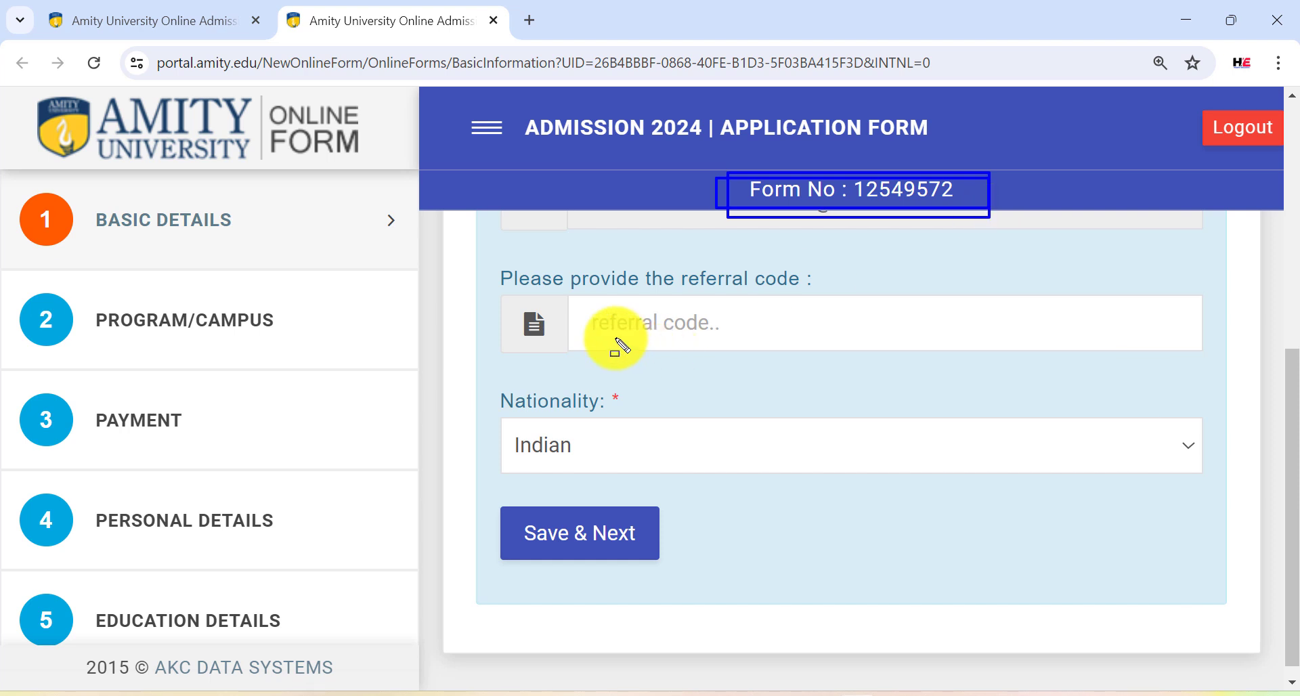
{"action": "left_click_drag", "start_coordinate": [582, 309], "coordinate": [761, 346]}
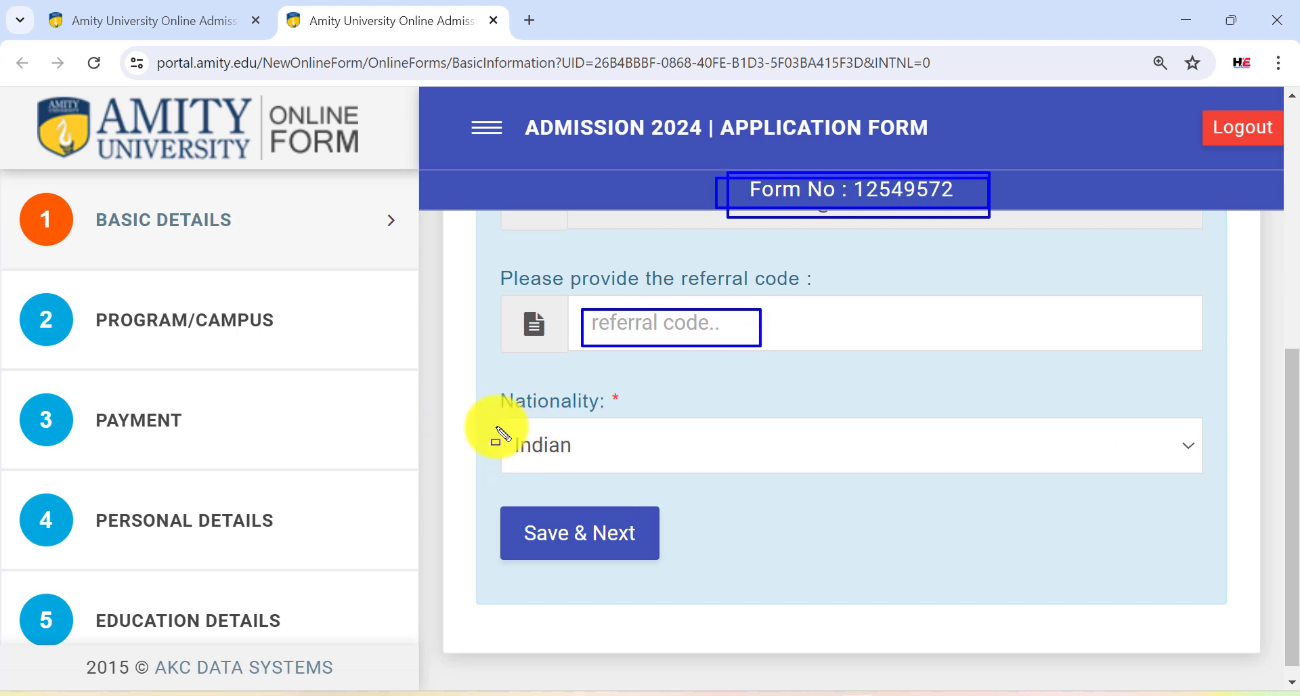
{"action": "left_click_drag", "start_coordinate": [499, 426], "coordinate": [625, 455]}
{"action": "left_click_drag", "start_coordinate": [491, 516], "coordinate": [666, 554]}
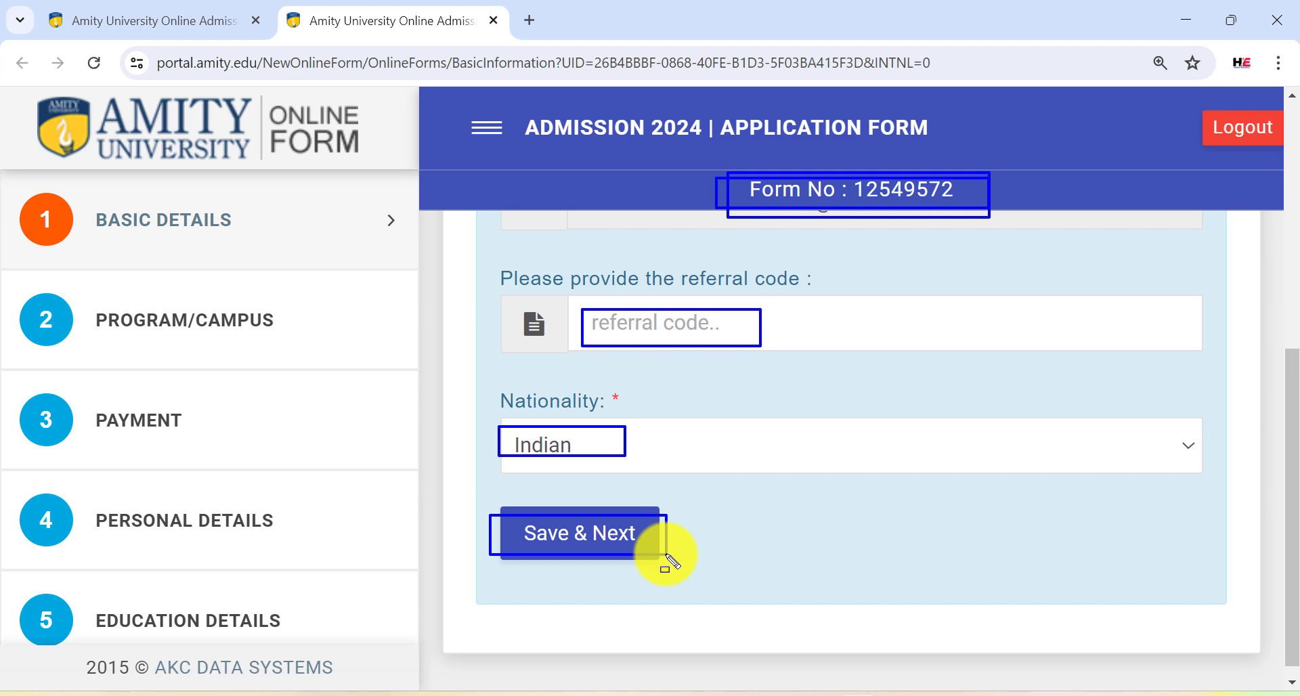
{"action": "left_click", "coordinate": [667, 556]}
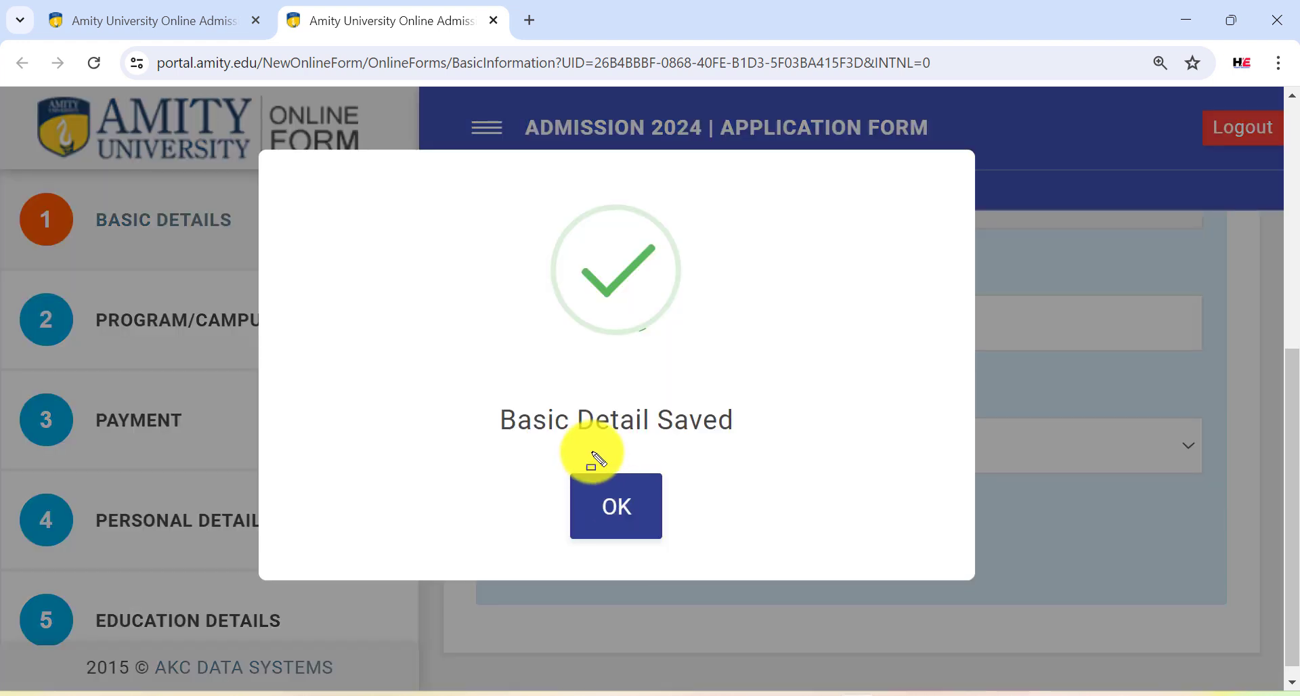
{"action": "left_click_drag", "start_coordinate": [465, 396], "coordinate": [768, 442]}
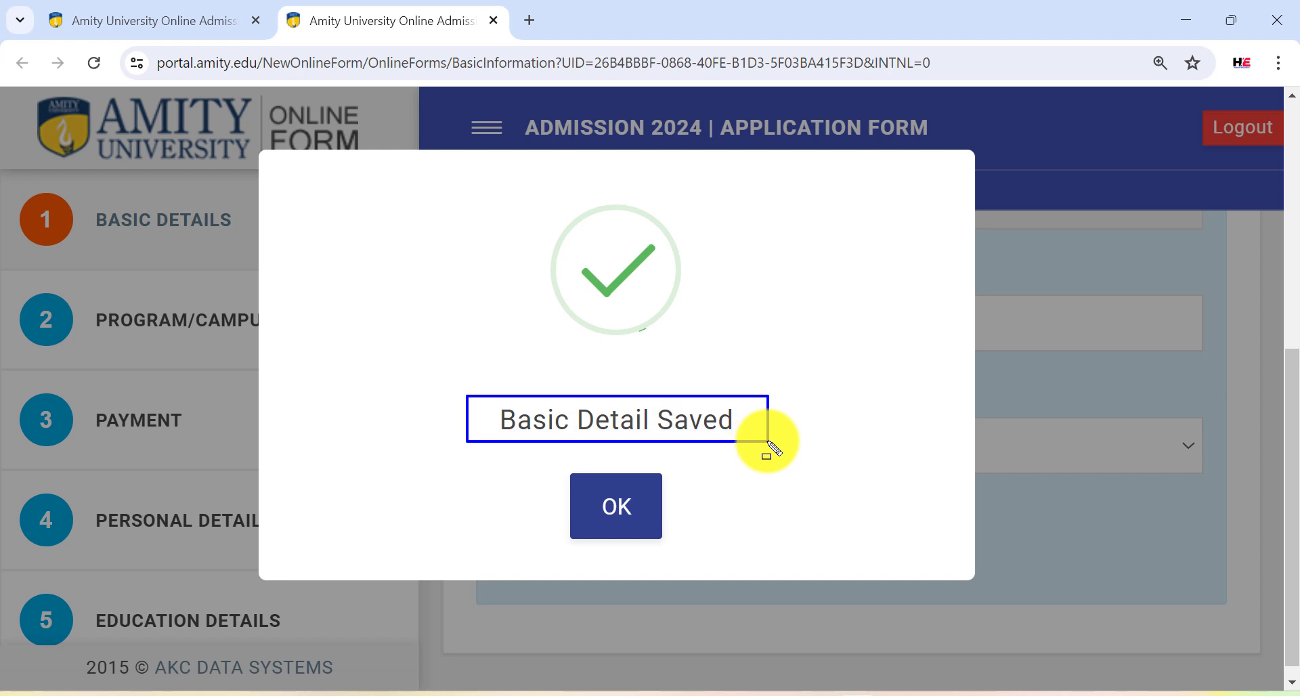
{"action": "left_click_drag", "start_coordinate": [540, 466], "coordinate": [691, 526]}
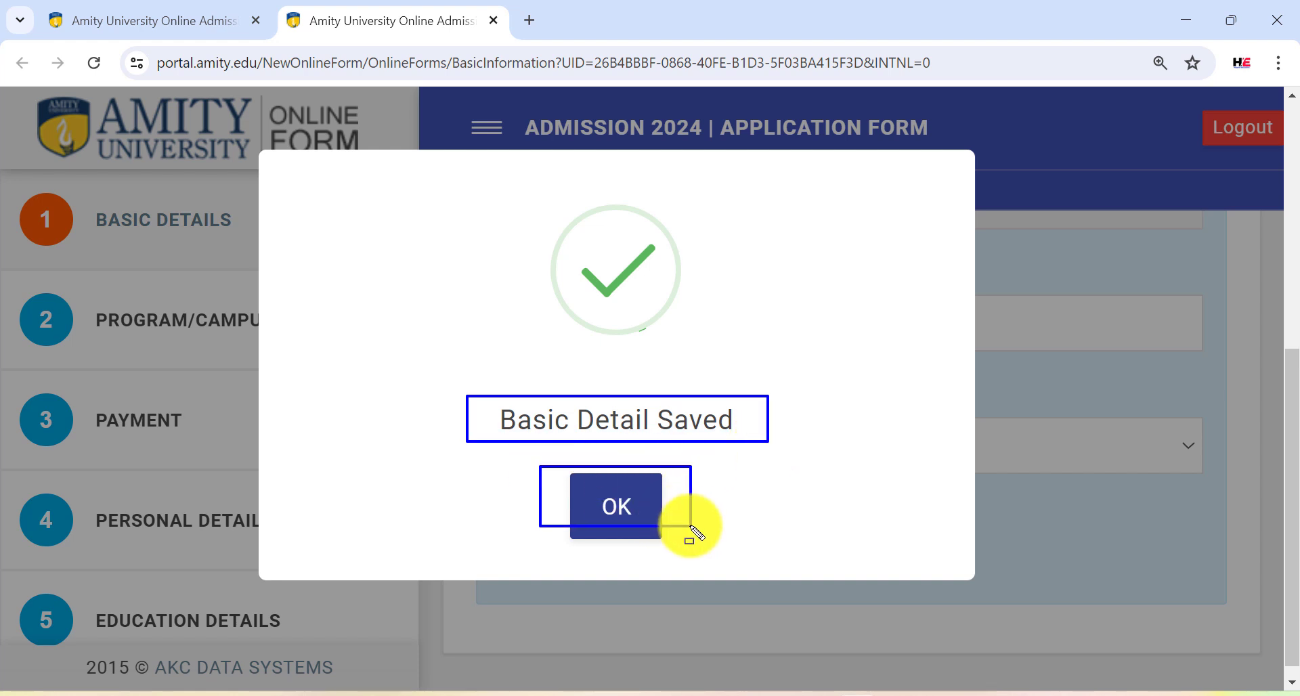
{"action": "key", "text": "Return"}
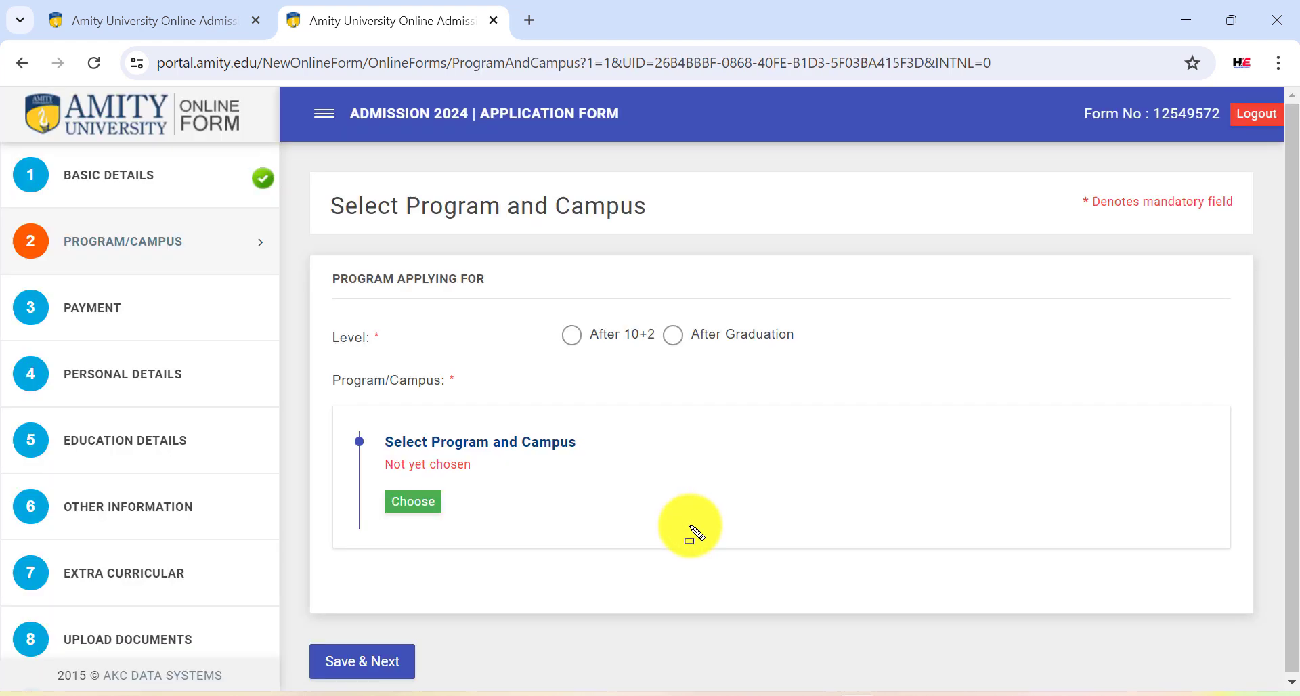
{"action": "left_click_drag", "start_coordinate": [312, 184], "coordinate": [359, 193]}
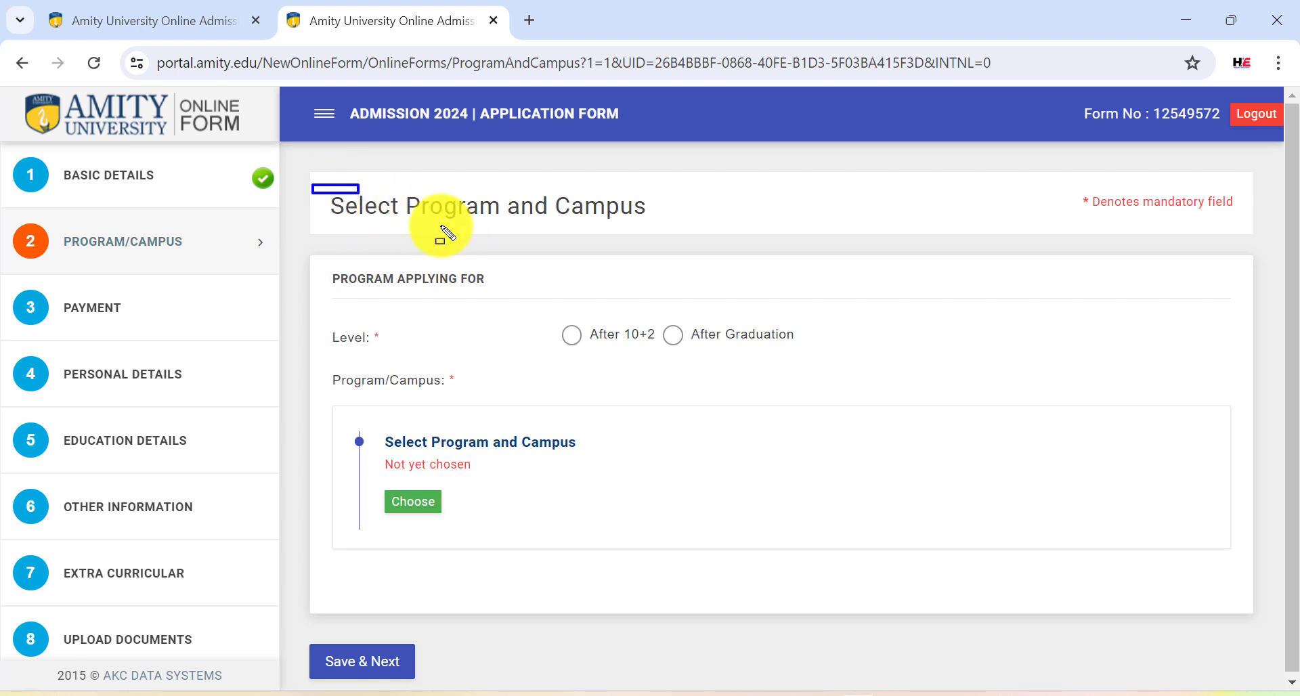
{"action": "left_click_drag", "start_coordinate": [442, 229], "coordinate": [690, 228]}
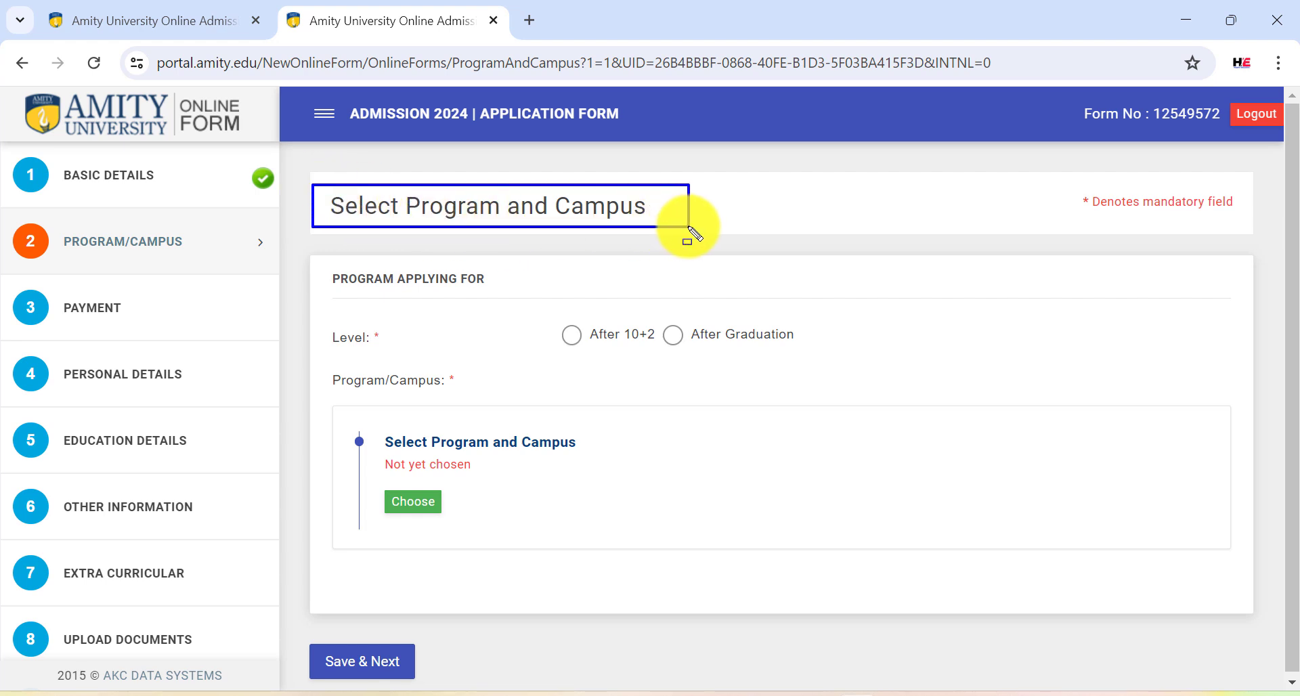
{"action": "left_click_drag", "start_coordinate": [320, 258], "coordinate": [556, 294]}
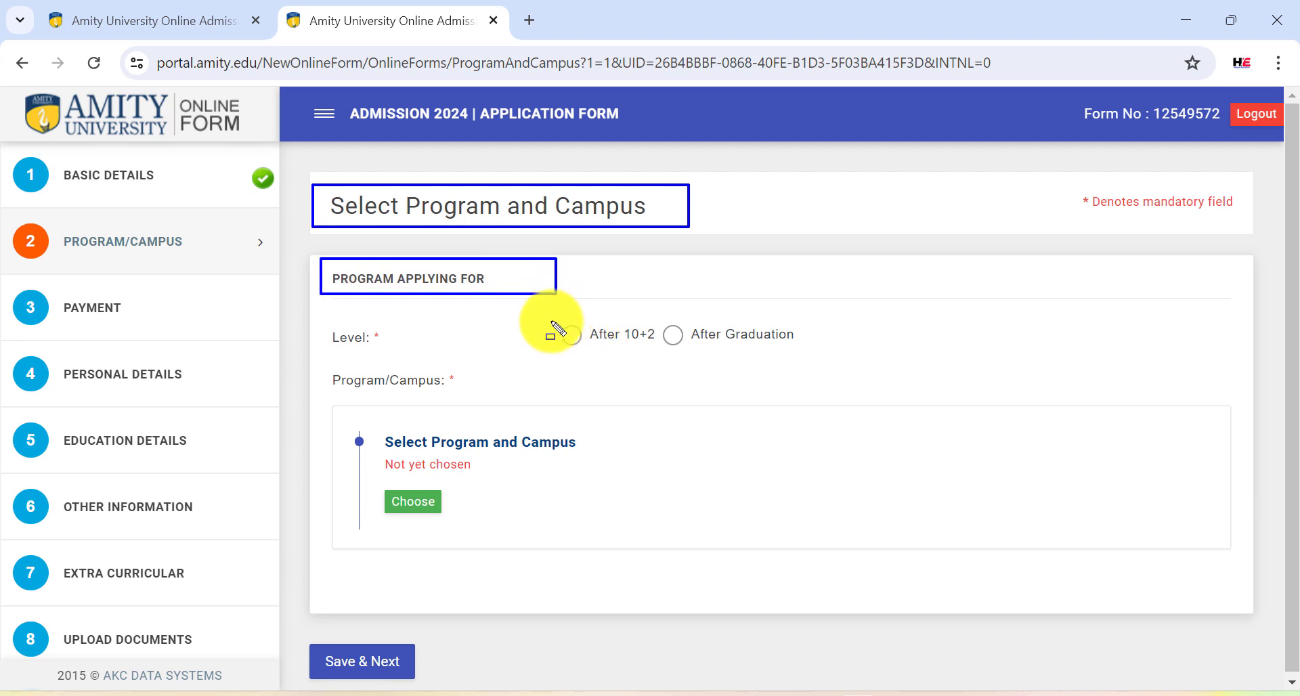
{"action": "left_click_drag", "start_coordinate": [550, 321], "coordinate": [665, 353]}
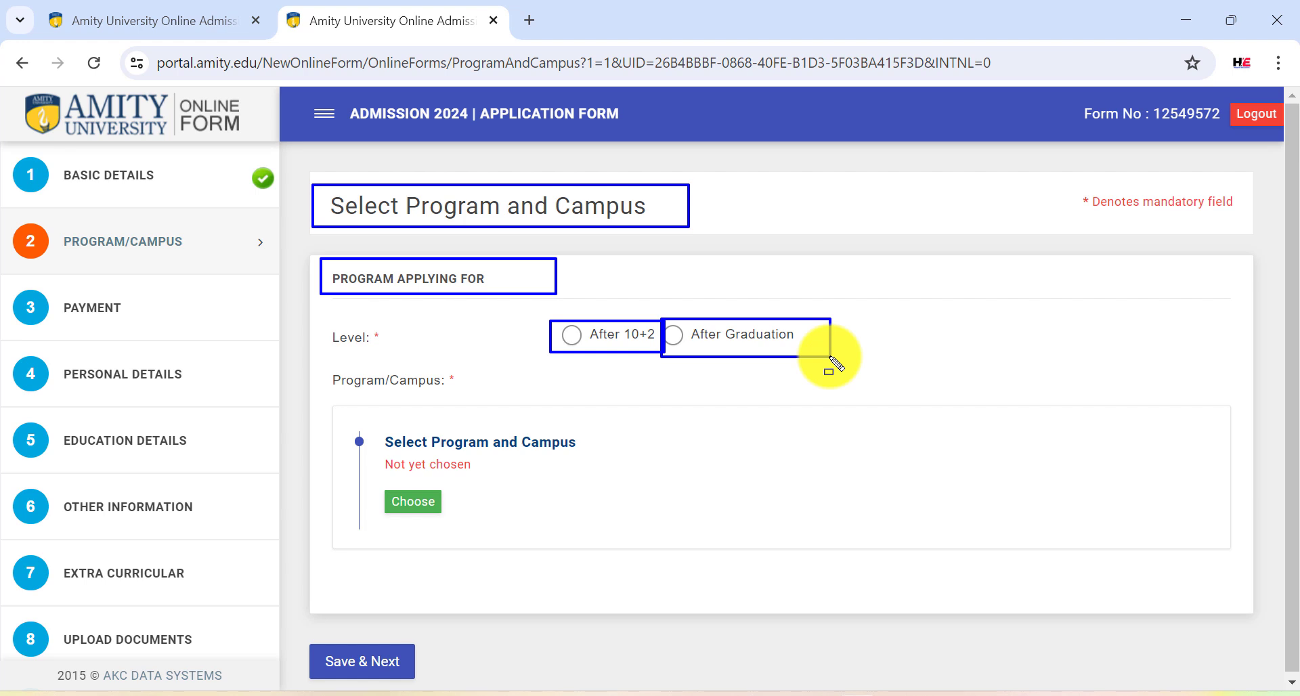
{"action": "key", "text": "Escape"}
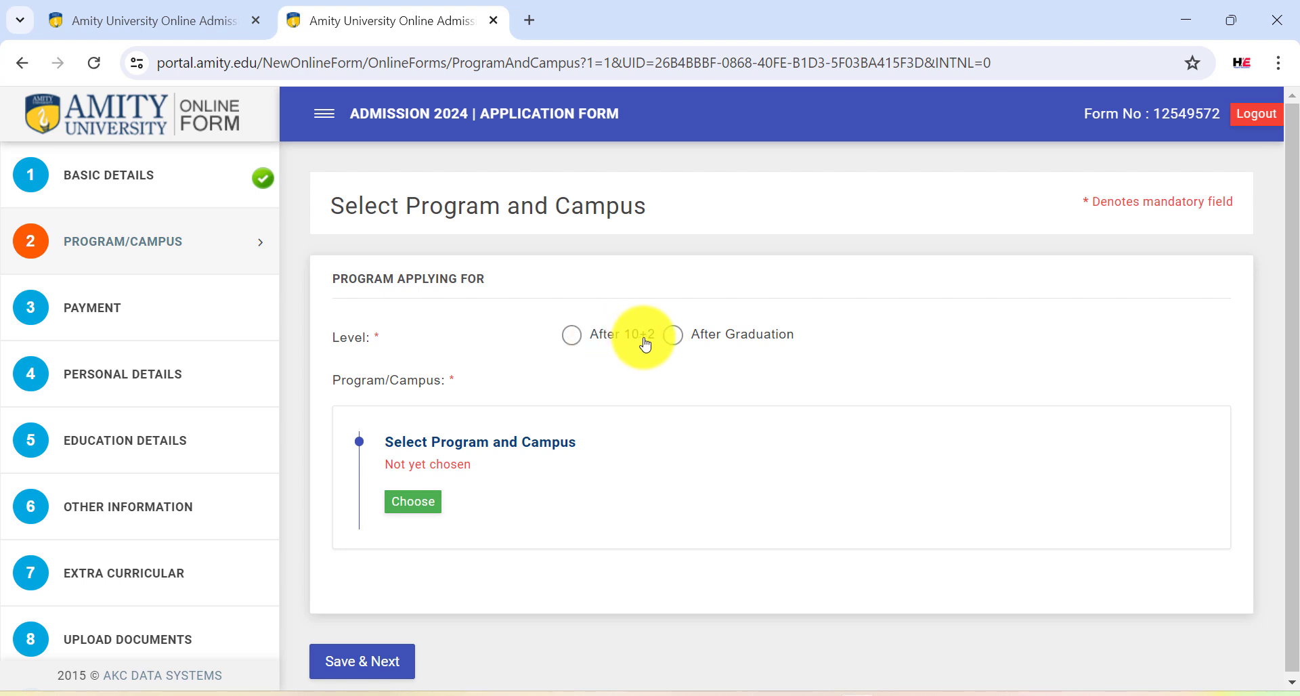
Step: Set the program level to After 10+2 and choose Bengaluru as the campus
{"action": "left_click", "coordinate": [572, 337]}
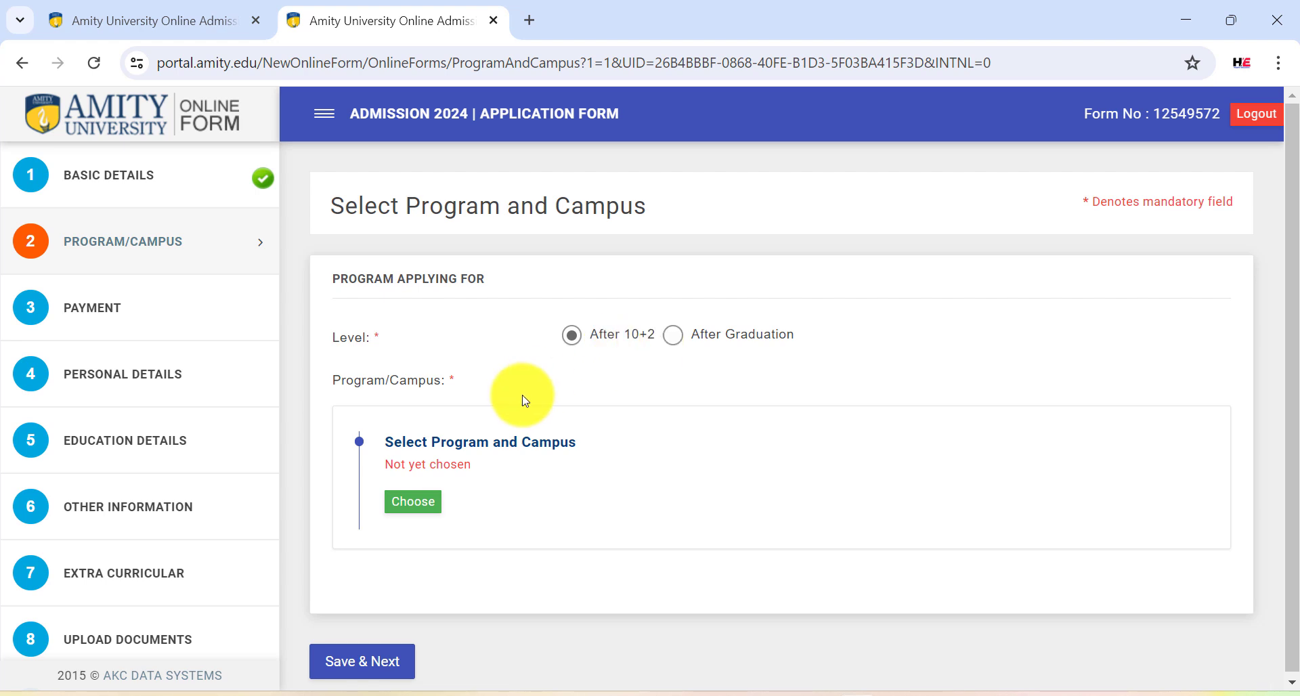
{"action": "left_click", "coordinate": [425, 506]}
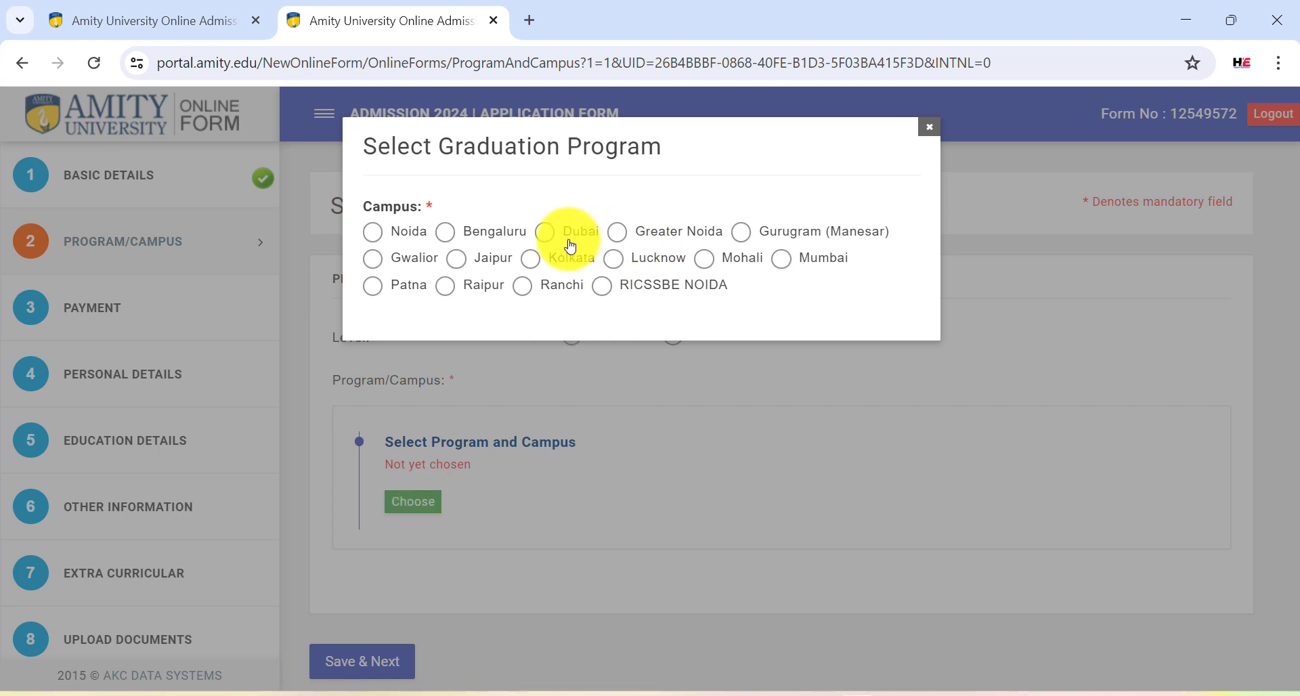
{"action": "left_click", "coordinate": [447, 233]}
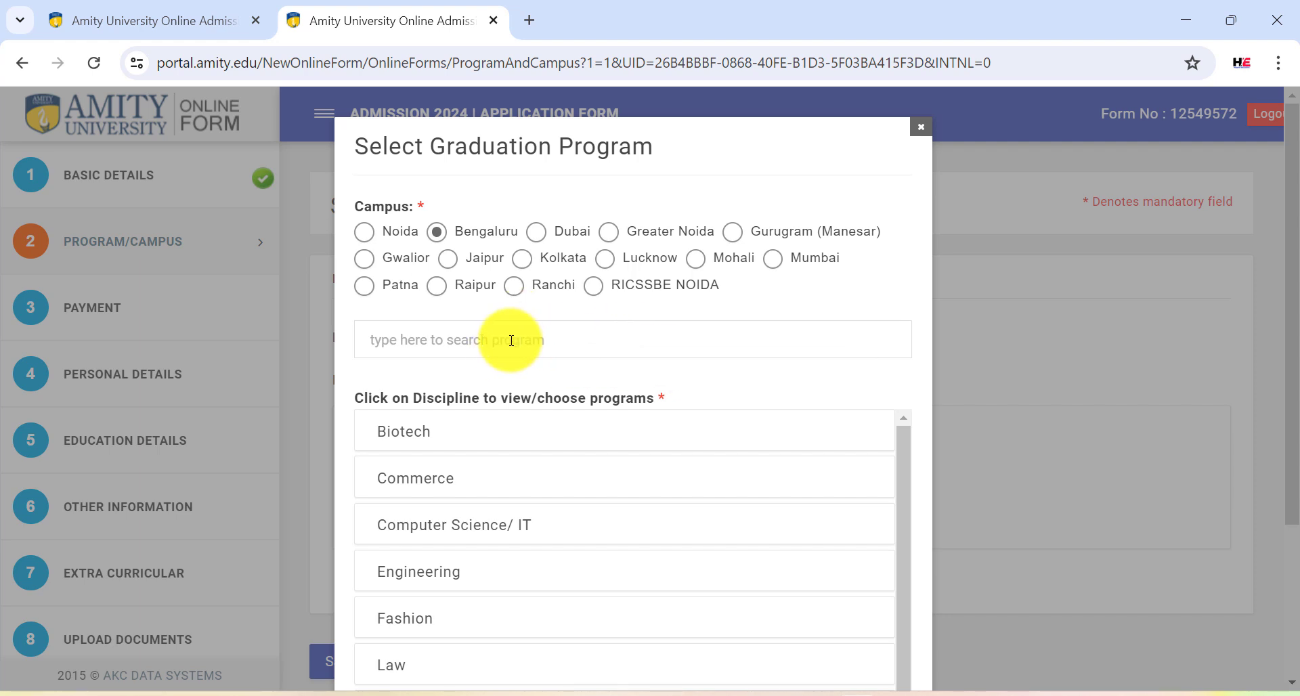
{"action": "mouse_move", "coordinate": [370, 332]}
{"action": "left_mouse_down"}
{"action": "mouse_move", "coordinate": [561, 366]}
{"action": "mouse_move", "coordinate": [558, 354]}
{"action": "left_mouse_up"}
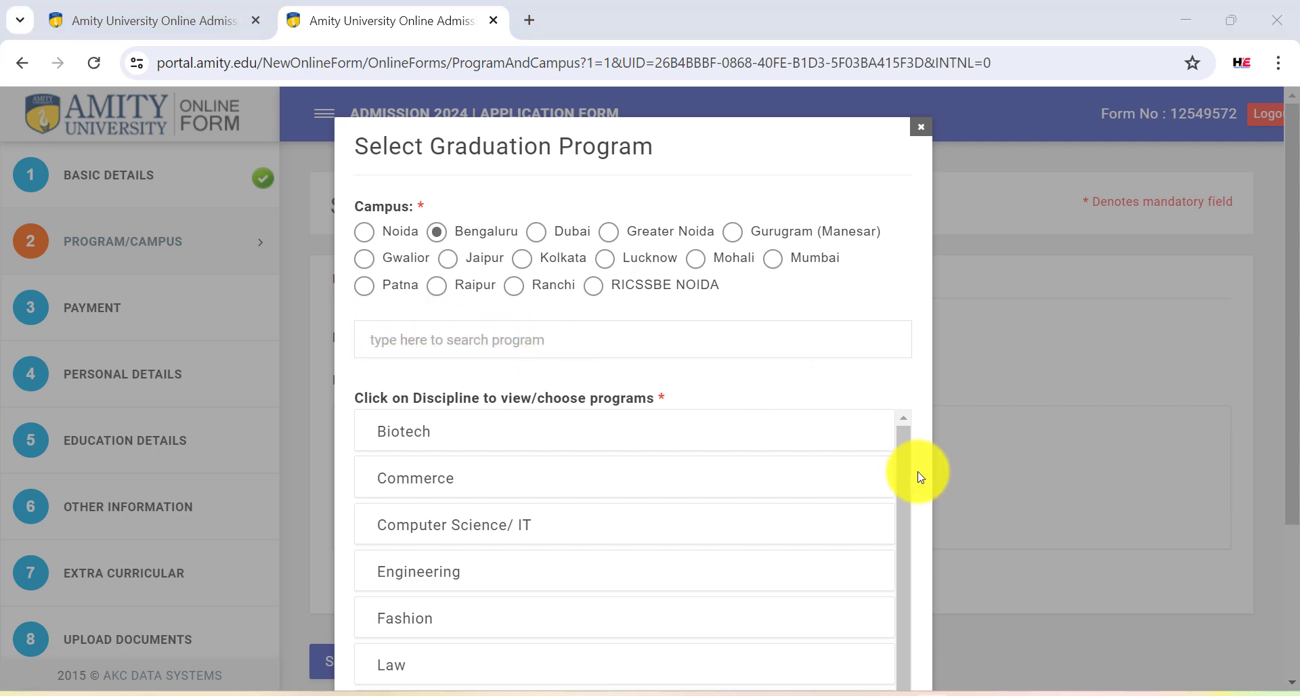
Step: Browse the programs offered under the Engineering, Management and Computer Science/ IT disciplines
{"action": "scroll", "coordinate": [894, 474], "scroll_direction": "down", "scroll_amount": 1}
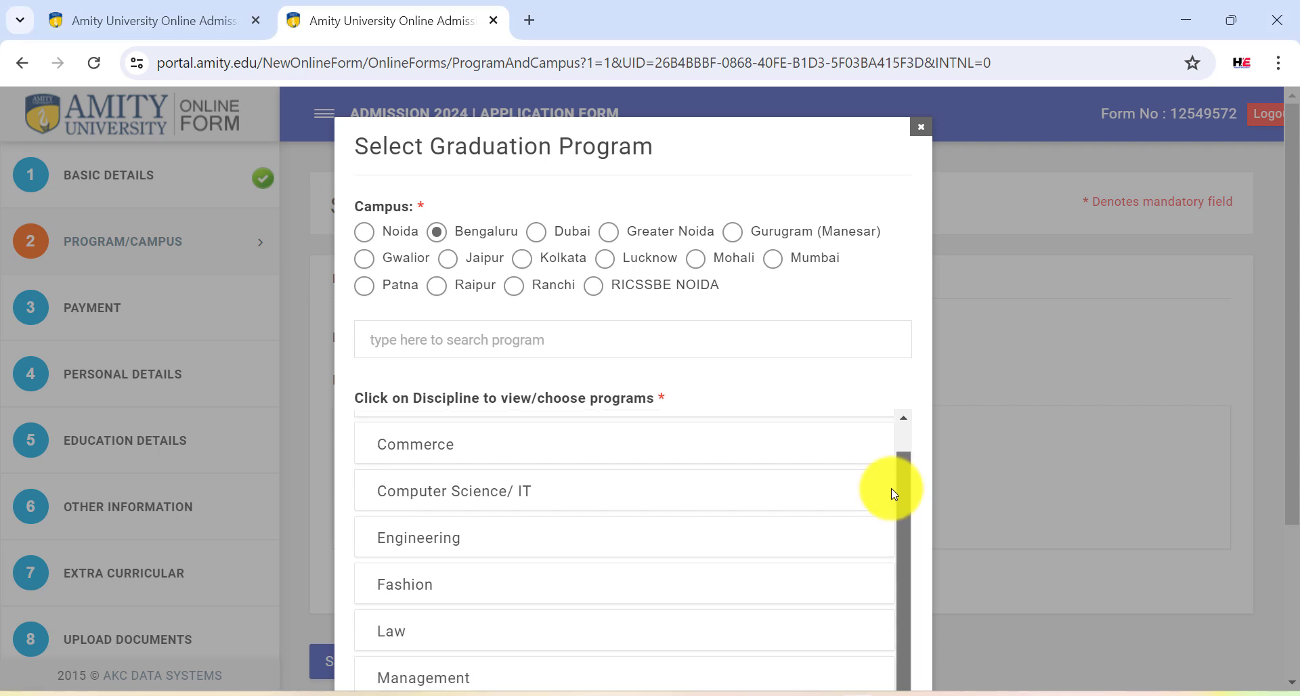
{"action": "left_click", "coordinate": [528, 521]}
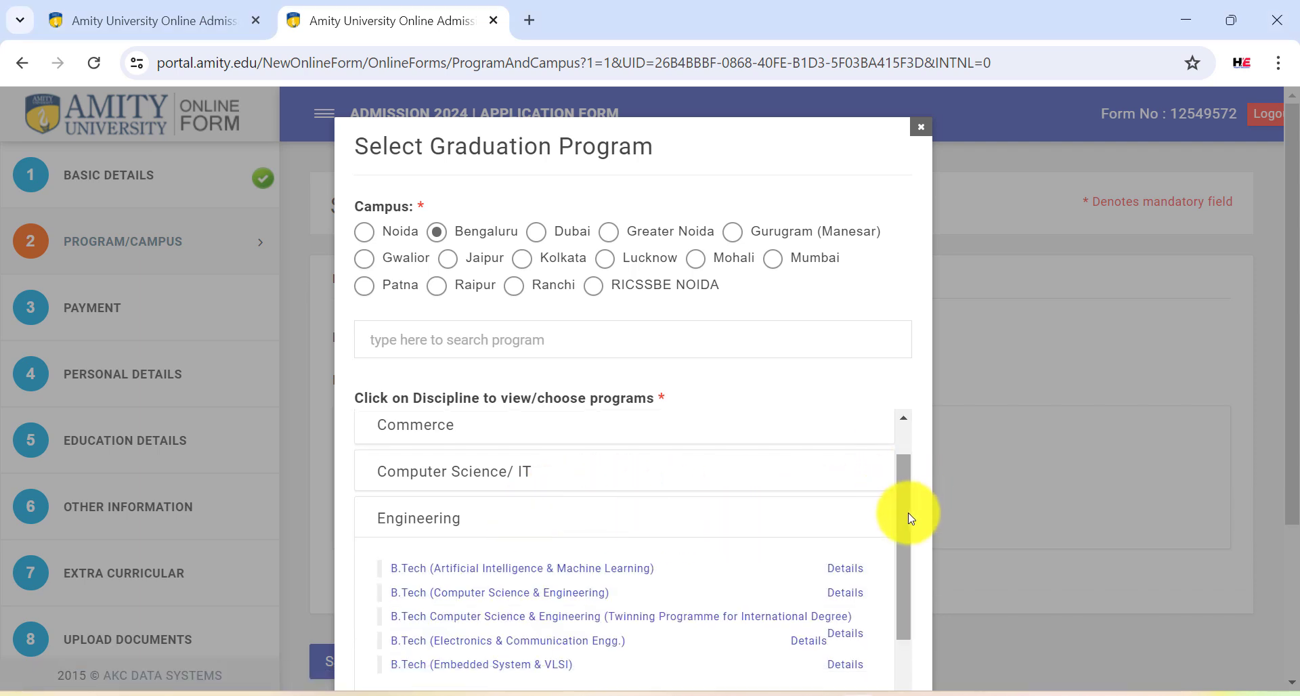
{"action": "left_click_drag", "start_coordinate": [901, 526], "coordinate": [899, 661]}
{"action": "left_click", "coordinate": [723, 644]}
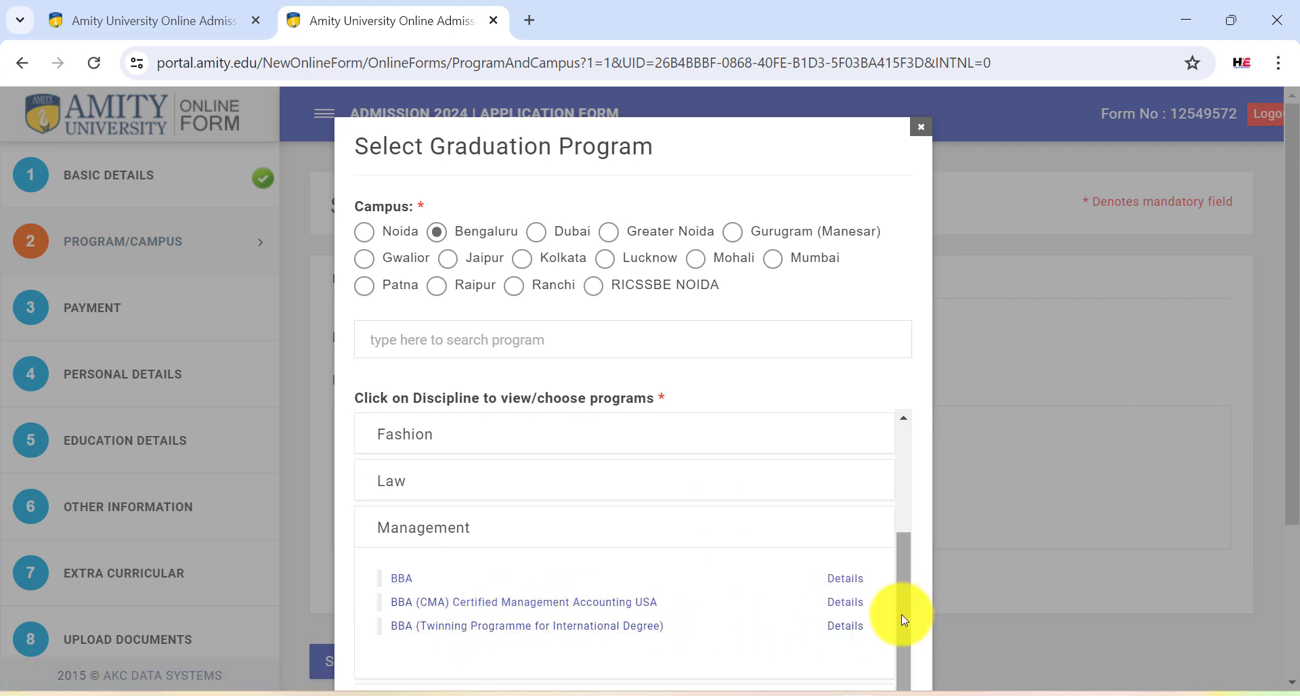
{"action": "left_click_drag", "start_coordinate": [900, 615], "coordinate": [900, 647]}
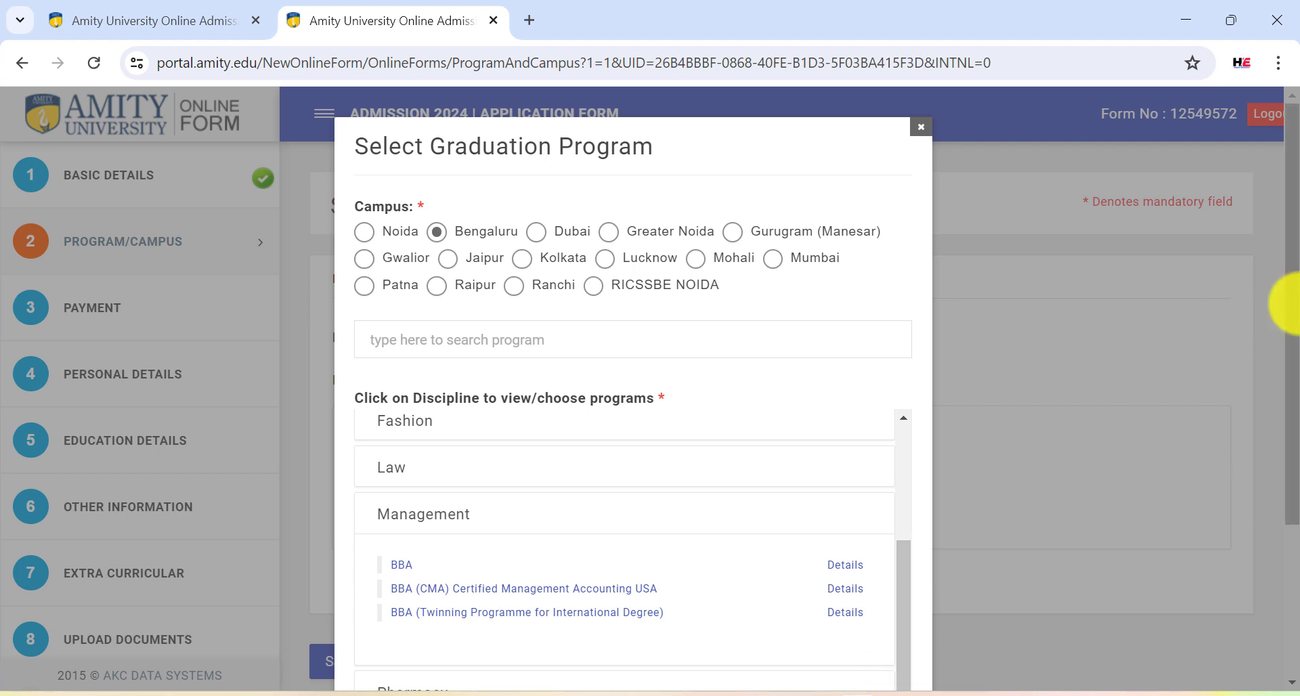
{"action": "left_click_drag", "start_coordinate": [1286, 298], "coordinate": [1279, 331]}
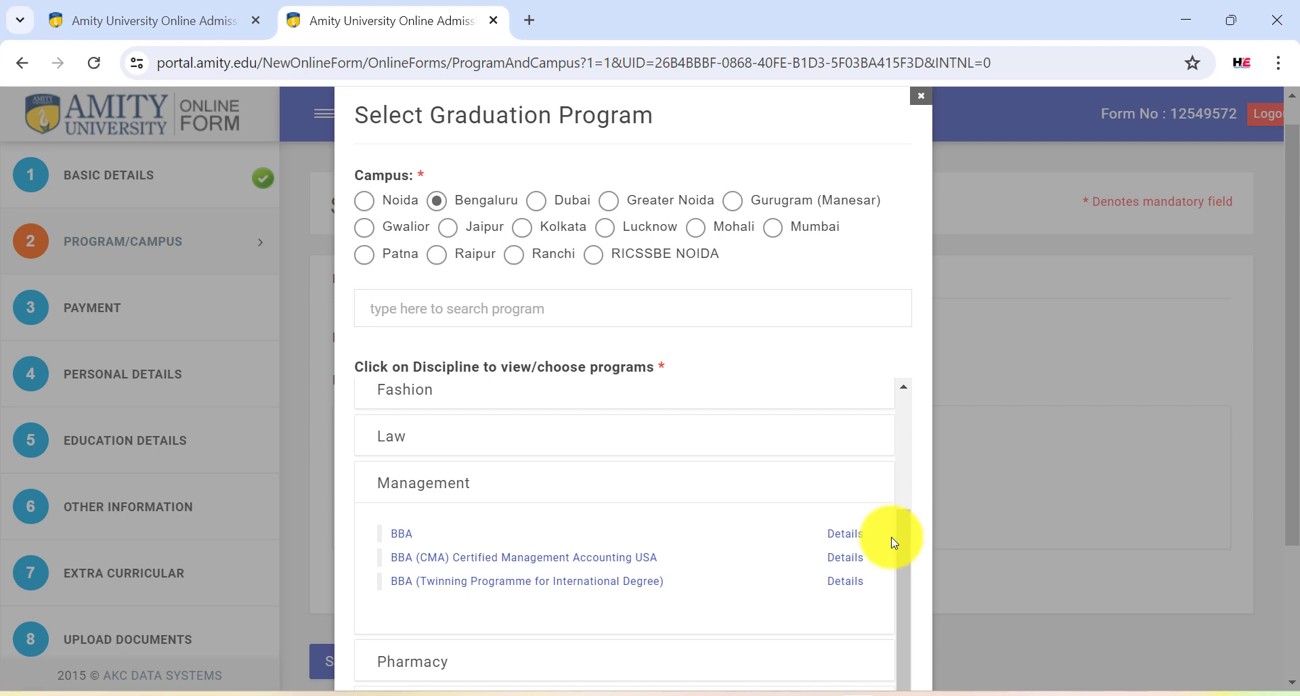
{"action": "left_click_drag", "start_coordinate": [900, 543], "coordinate": [885, 481]}
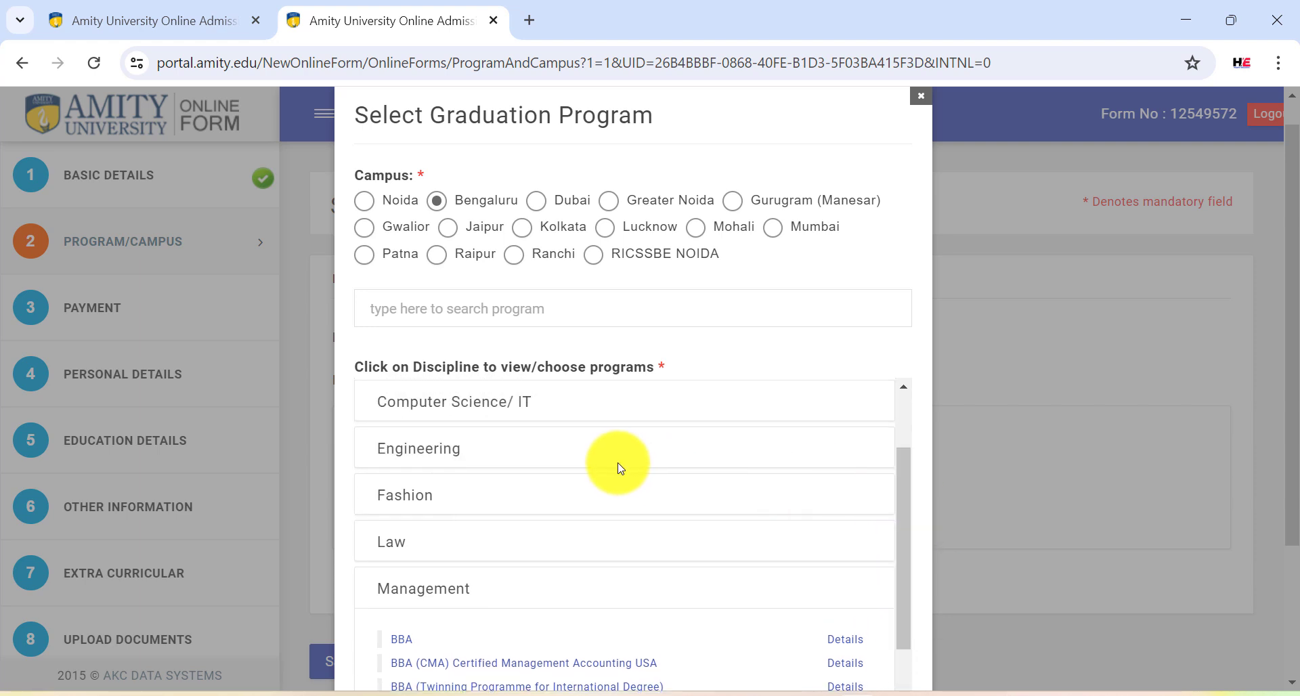
{"action": "left_click", "coordinate": [487, 412]}
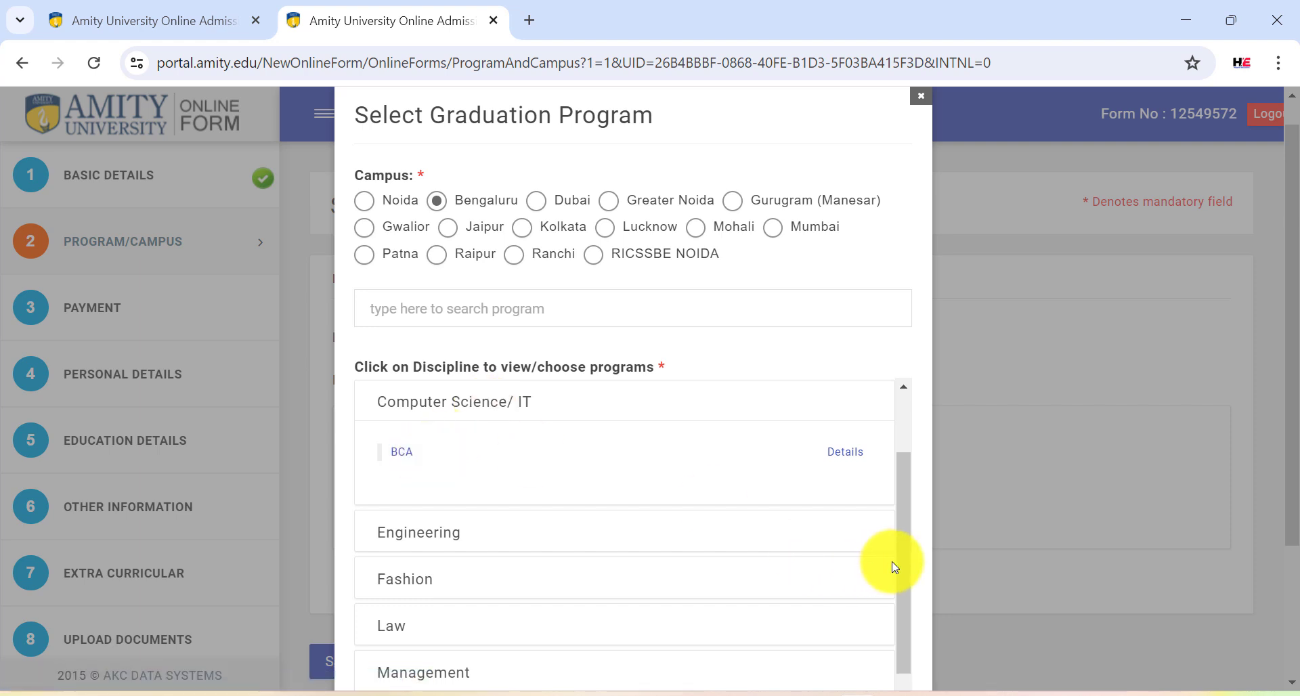
Step: Review the duration, eligibility and fee details of B.Tech (Computer Science & Engineering) under Engineering, and close them
{"action": "left_click", "coordinate": [624, 538]}
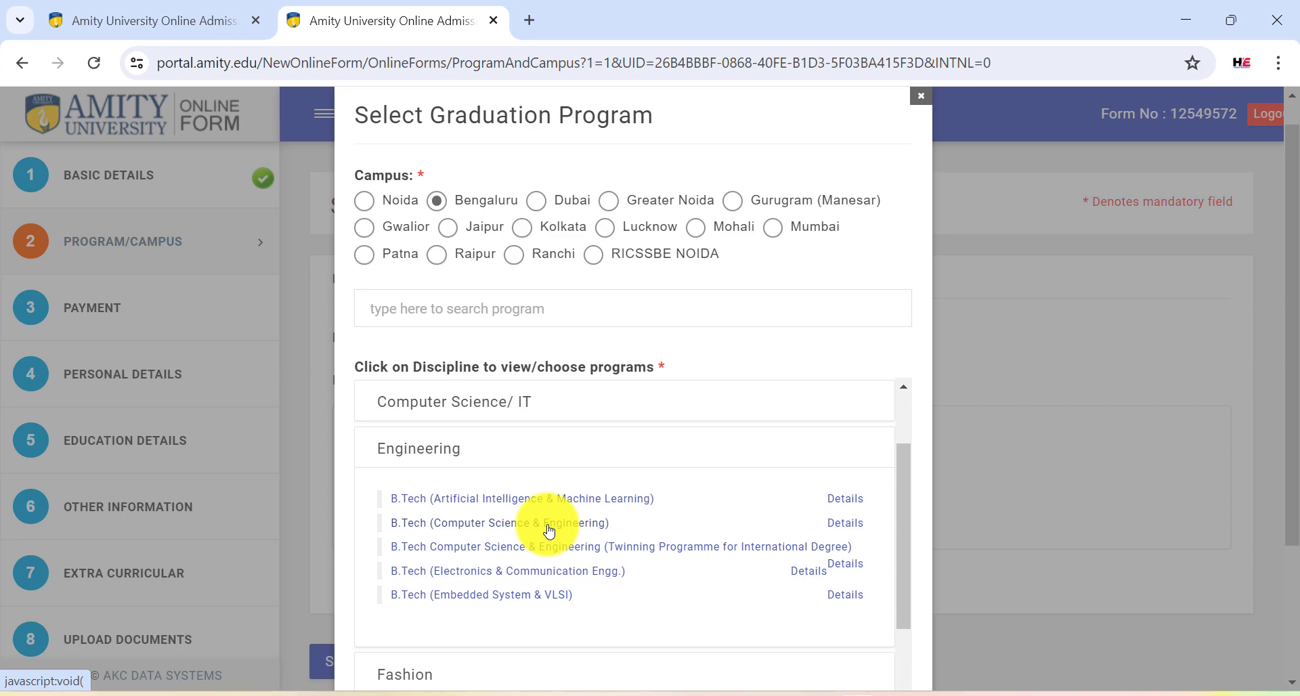
{"action": "left_click", "coordinate": [844, 524]}
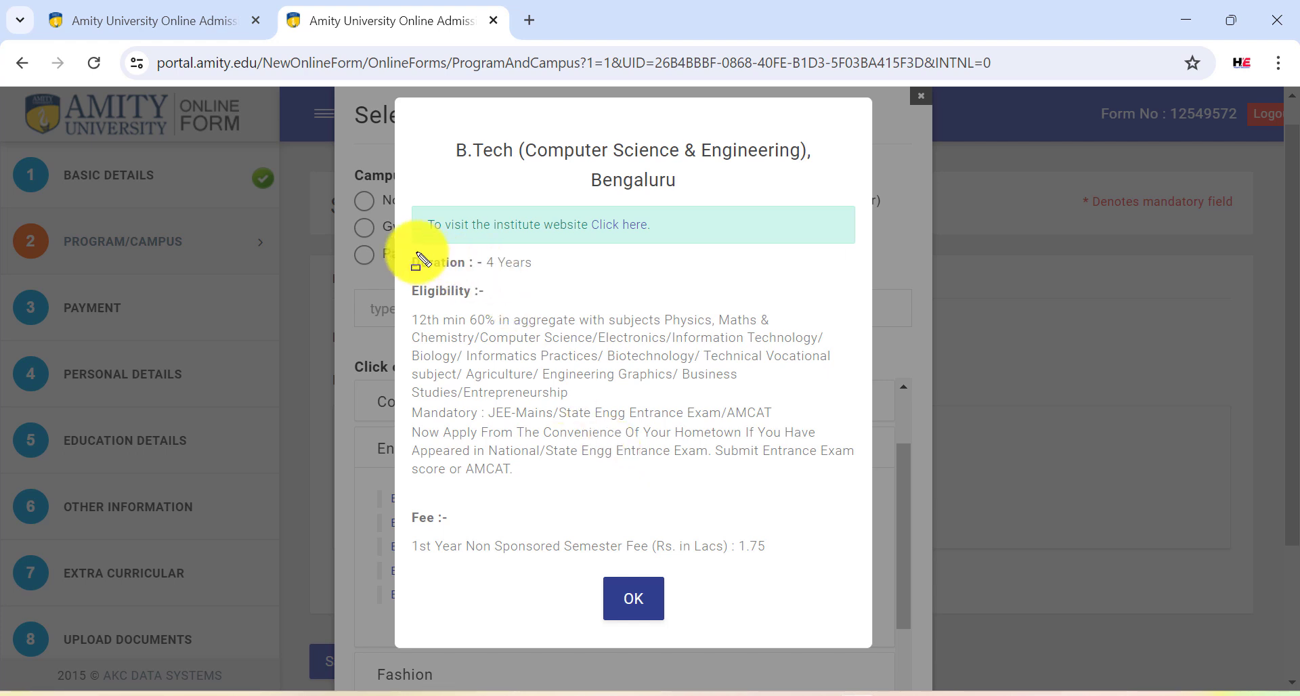
{"action": "left_click_drag", "start_coordinate": [403, 249], "coordinate": [560, 274]}
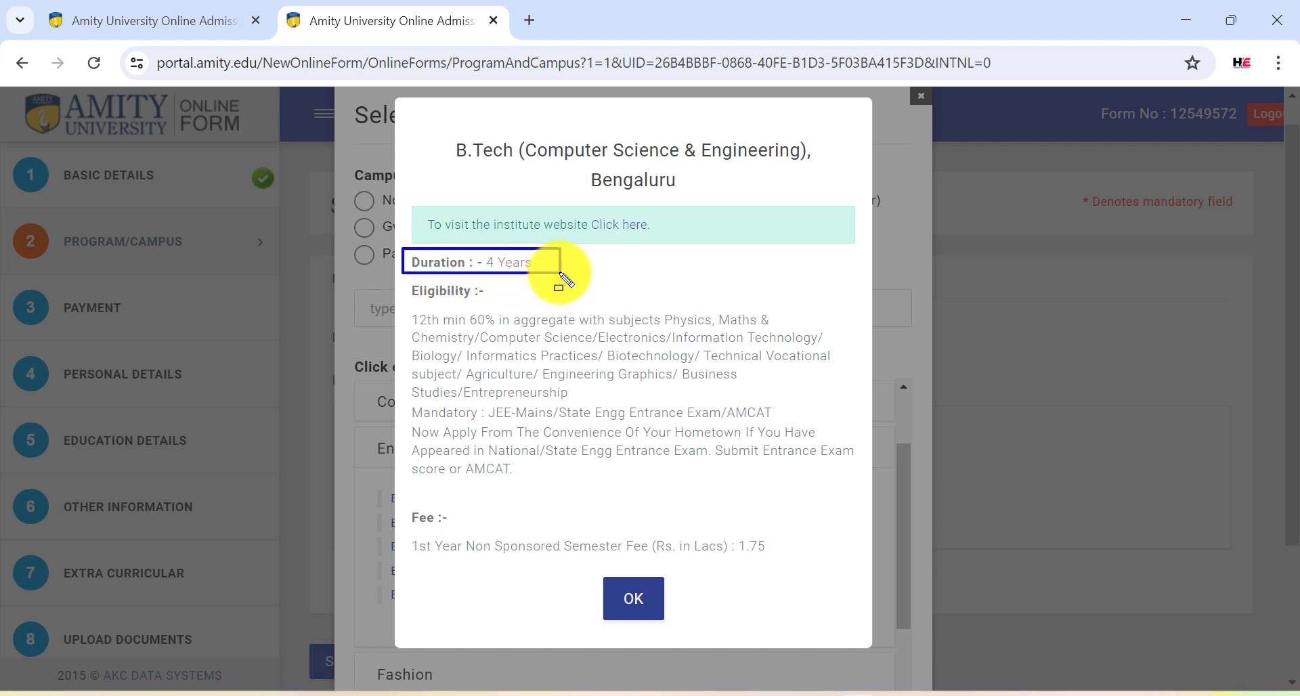
{"action": "mouse_move", "coordinate": [400, 310]}
{"action": "left_mouse_down"}
{"action": "mouse_move", "coordinate": [832, 359]}
{"action": "mouse_move", "coordinate": [853, 551]}
{"action": "left_mouse_up"}
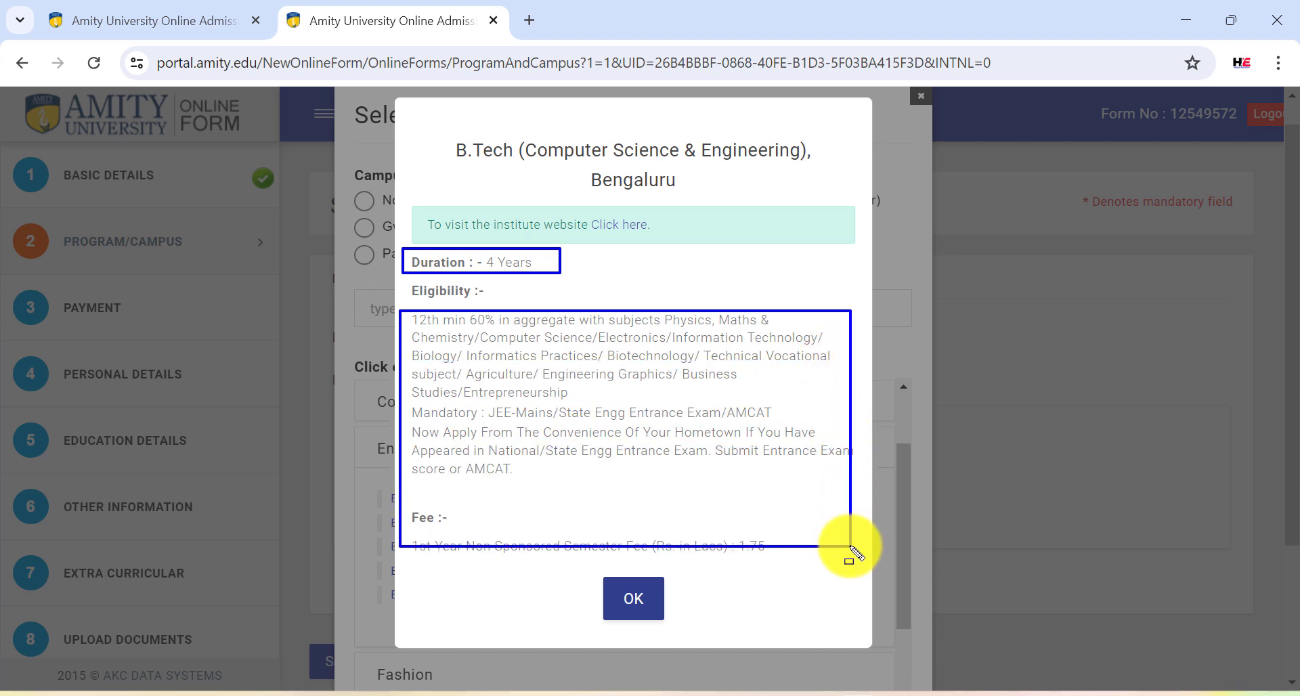
{"action": "key", "text": "Escape"}
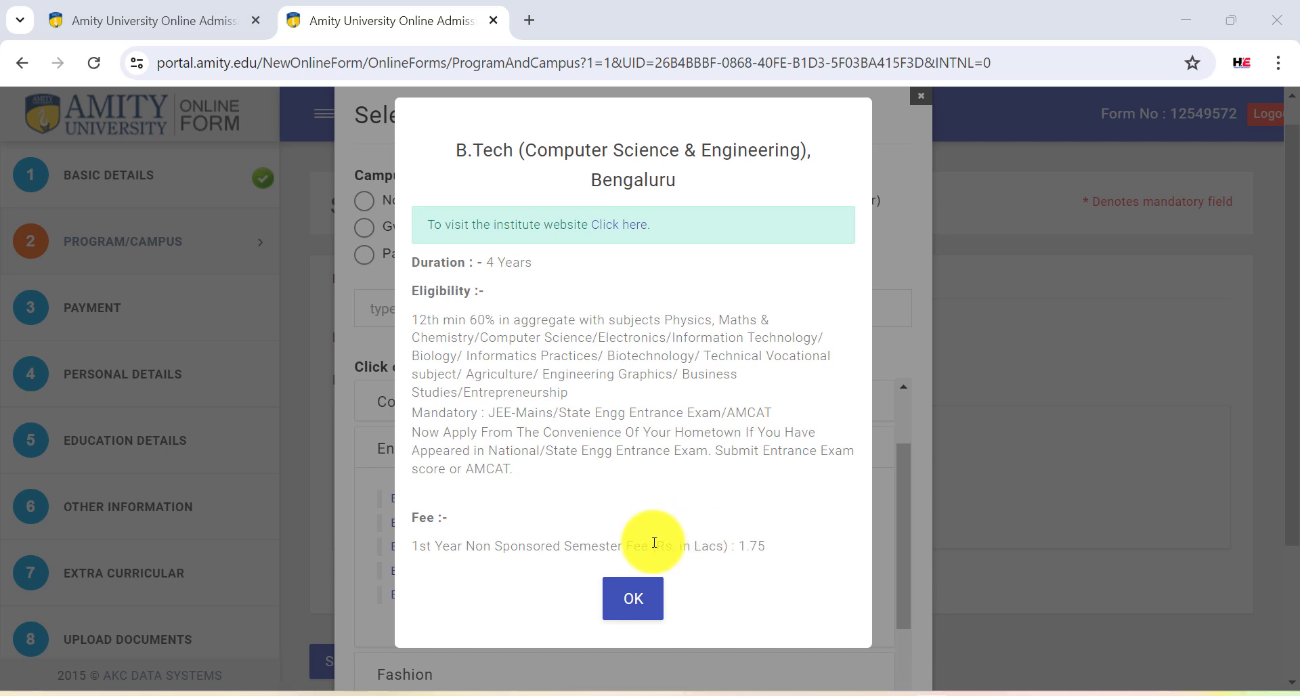
{"action": "left_click", "coordinate": [660, 611]}
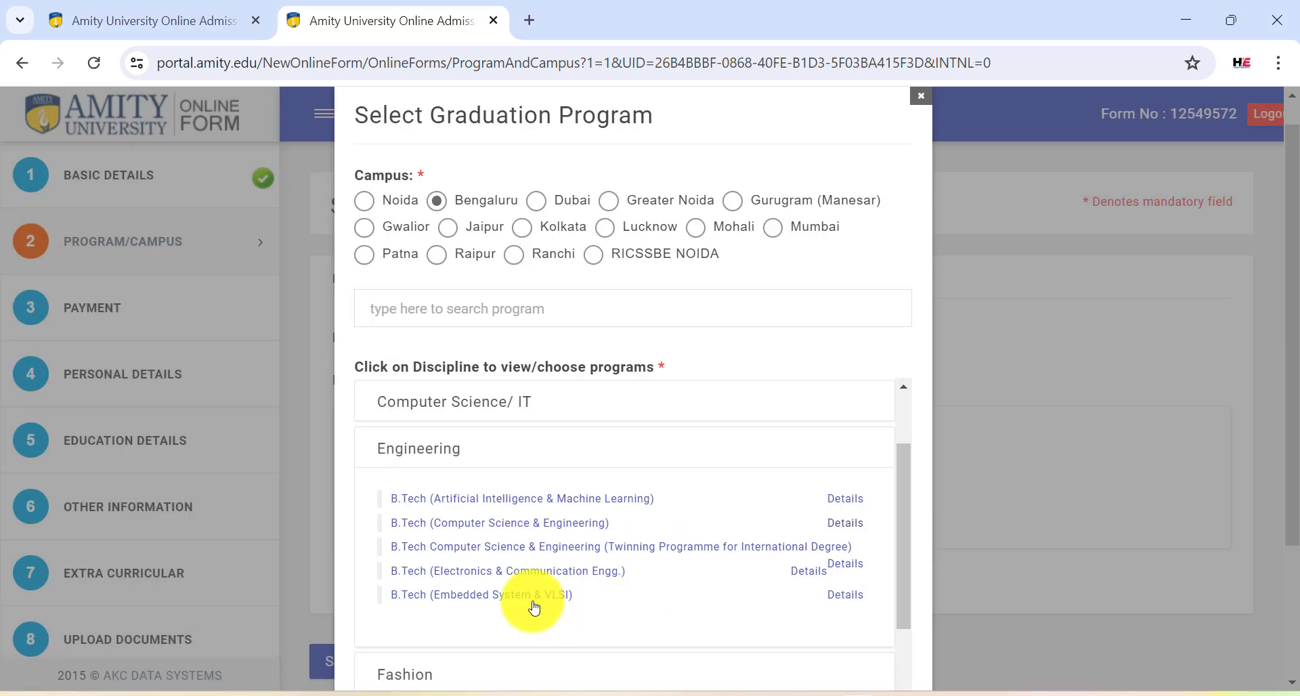
Step: Choose B.Tech (Computer Science & Engineering) as the program, save it and continue to the payment section
{"action": "left_click", "coordinate": [552, 522]}
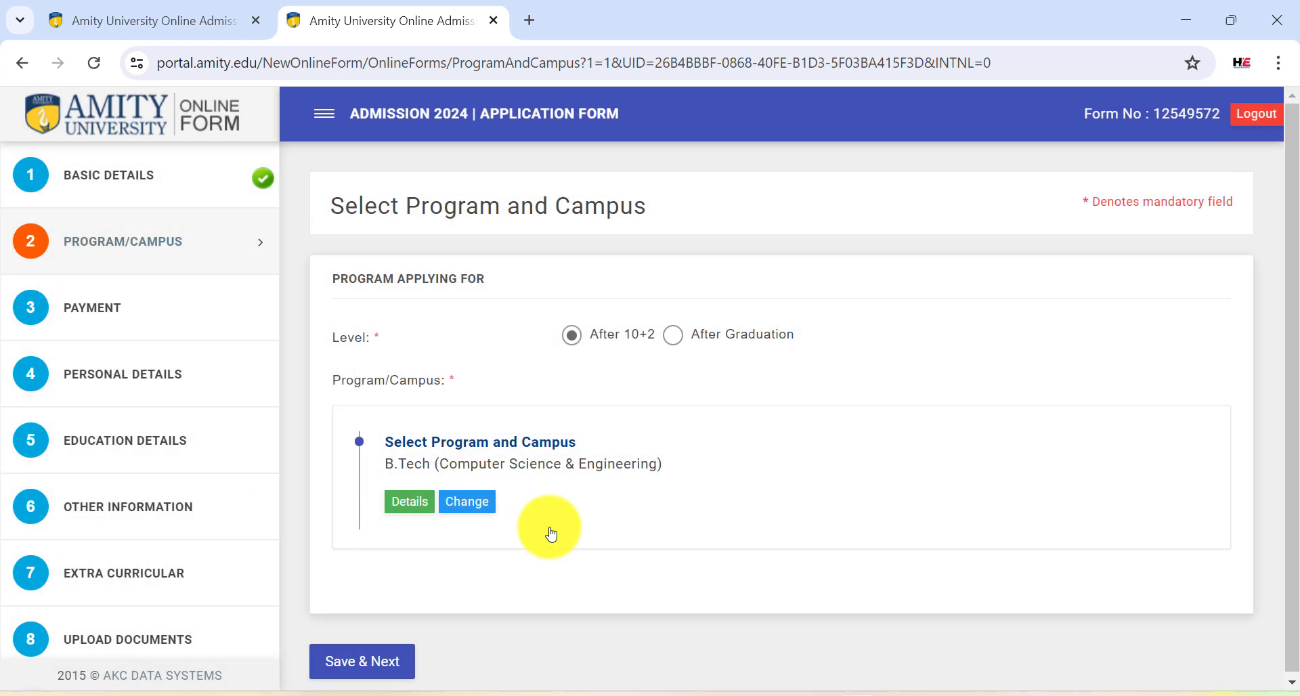
{"action": "left_click_drag", "start_coordinate": [369, 452], "coordinate": [674, 477]}
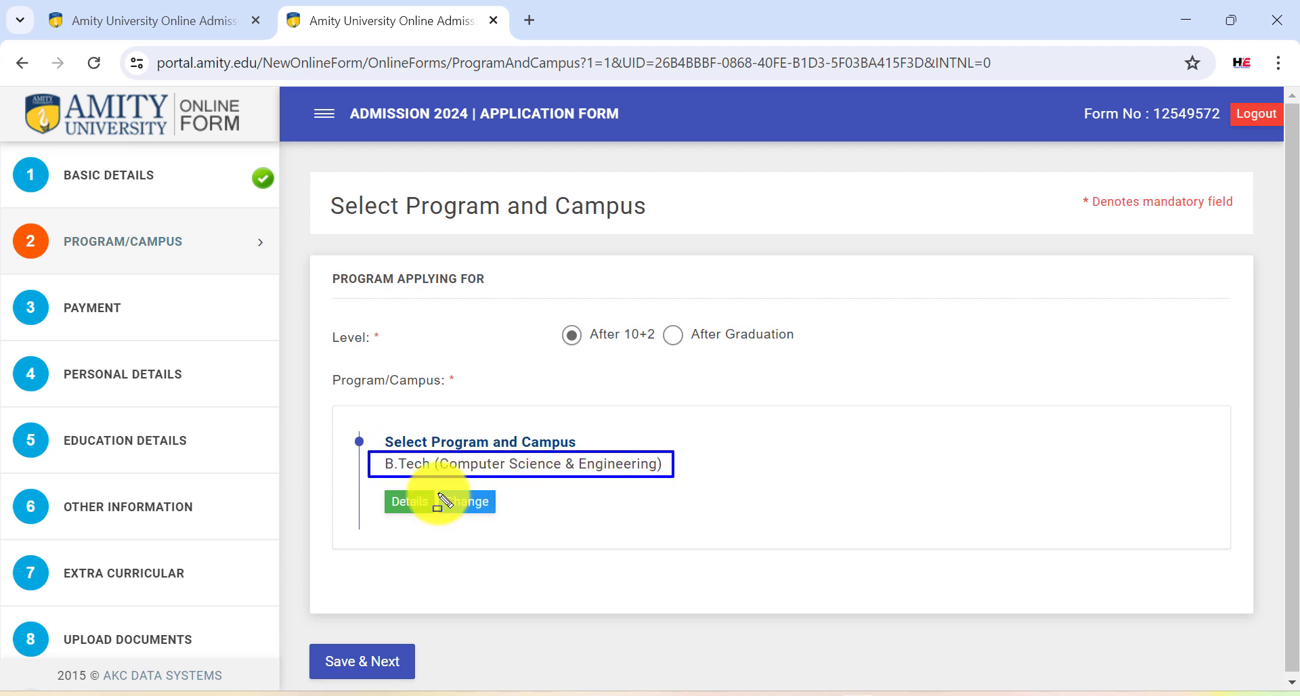
{"action": "left_click_drag", "start_coordinate": [437, 492], "coordinate": [509, 506]}
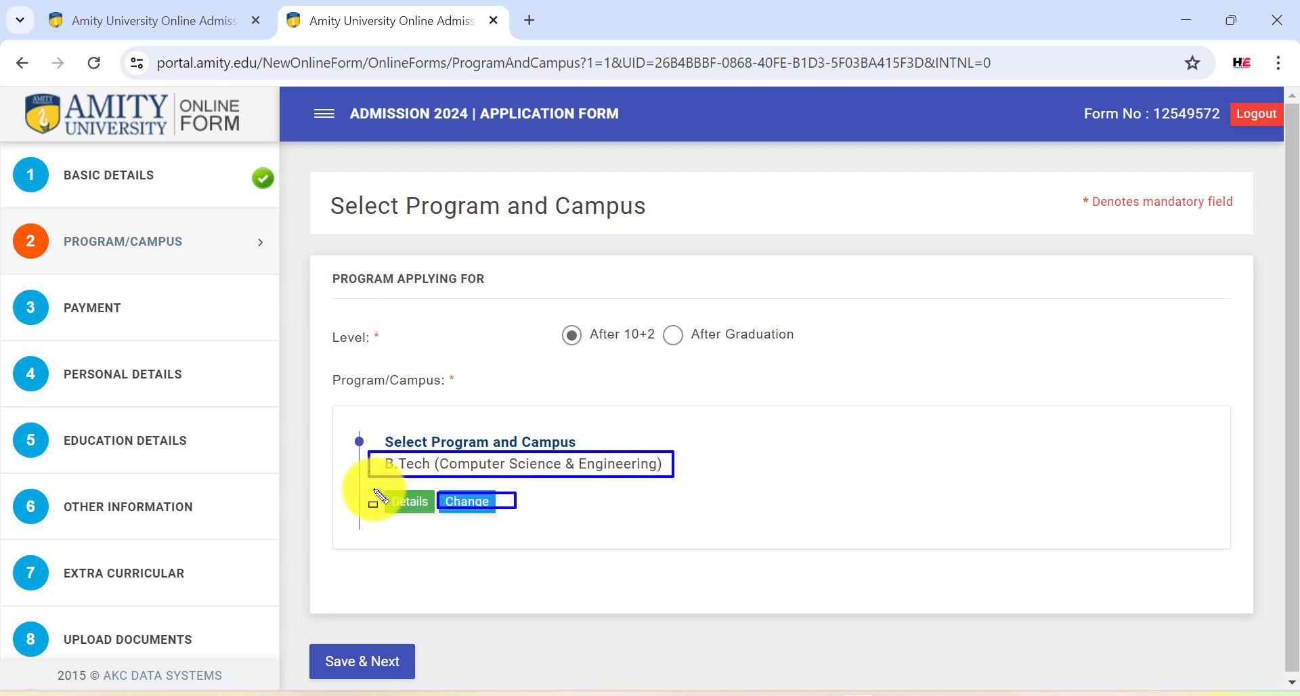
{"action": "left_click_drag", "start_coordinate": [372, 489], "coordinate": [516, 516]}
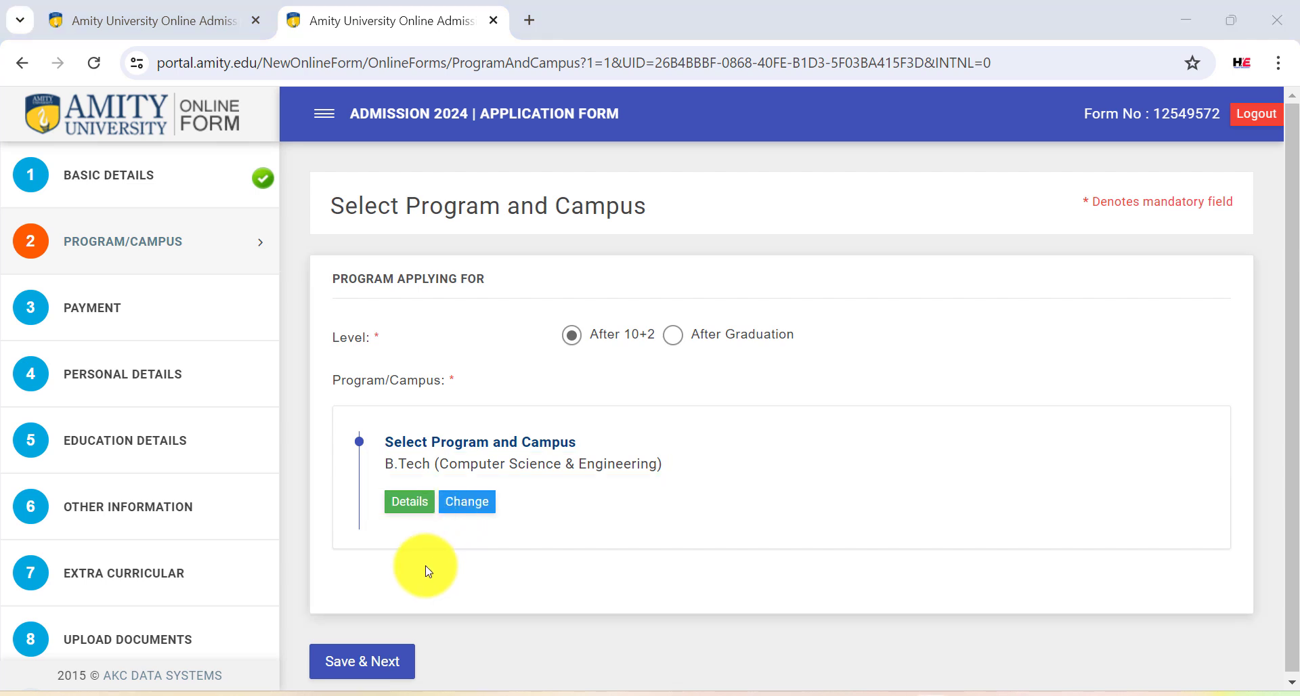
{"action": "left_click", "coordinate": [392, 670]}
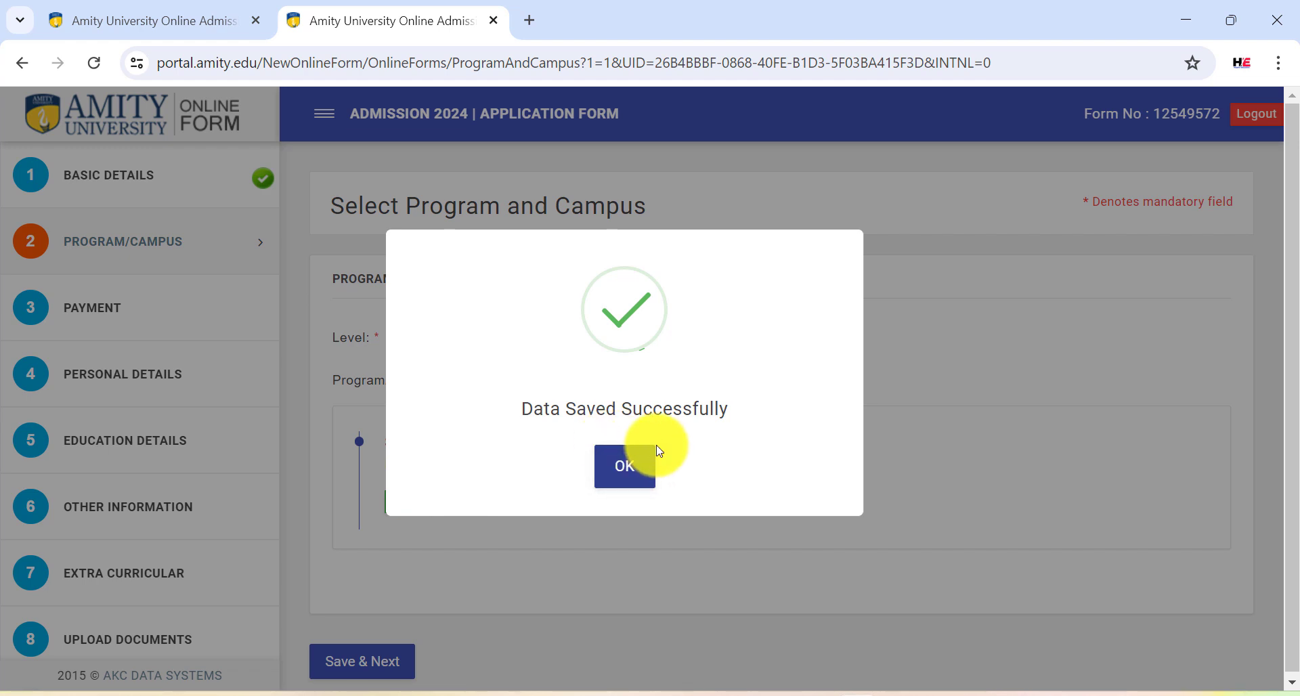
{"action": "left_click", "coordinate": [639, 478]}
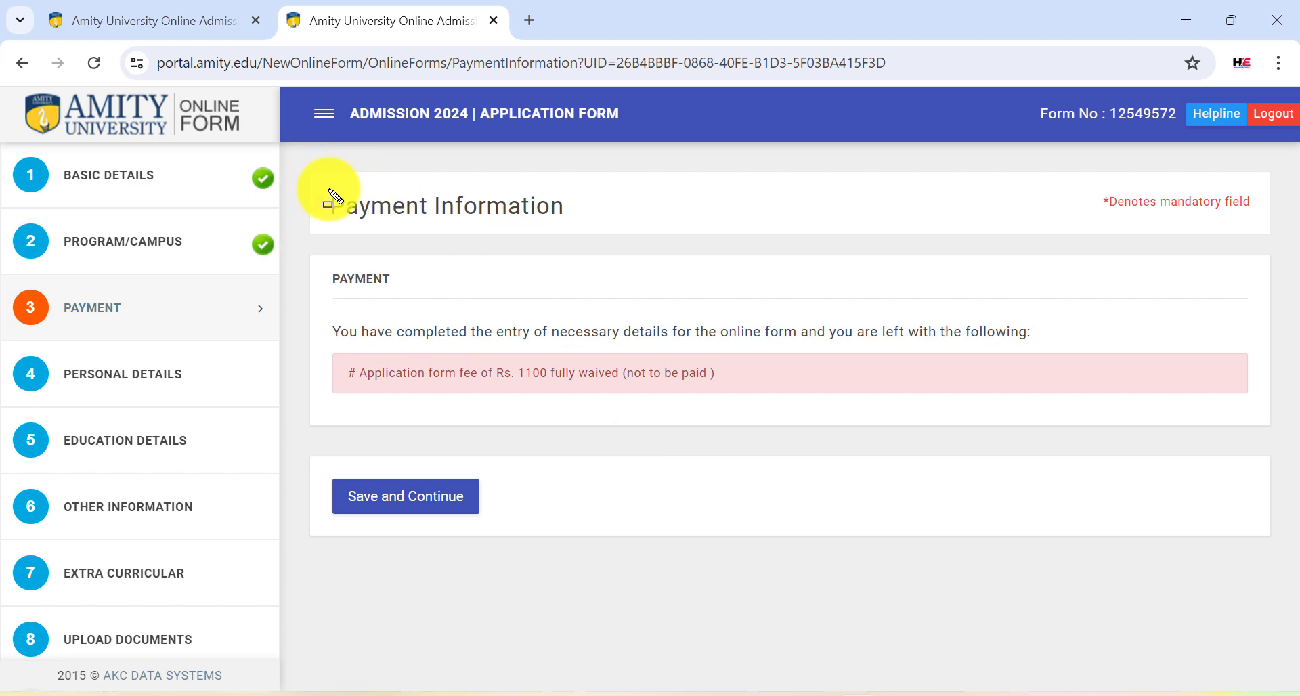
Step: Review the application fee notice, then save the payment section and look over the personal details form
{"action": "left_click_drag", "start_coordinate": [312, 180], "coordinate": [604, 229]}
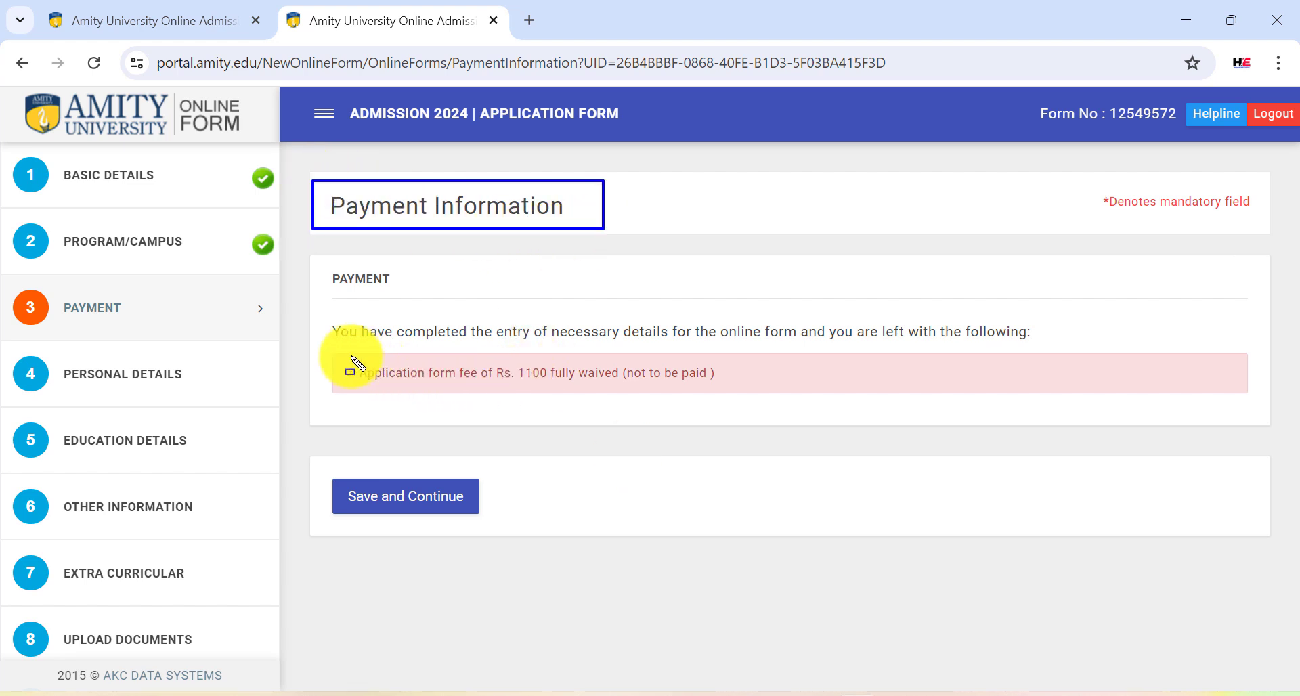
{"action": "mouse_move", "coordinate": [340, 355]}
{"action": "left_mouse_down"}
{"action": "mouse_move", "coordinate": [430, 375]}
{"action": "mouse_move", "coordinate": [739, 388]}
{"action": "left_mouse_up"}
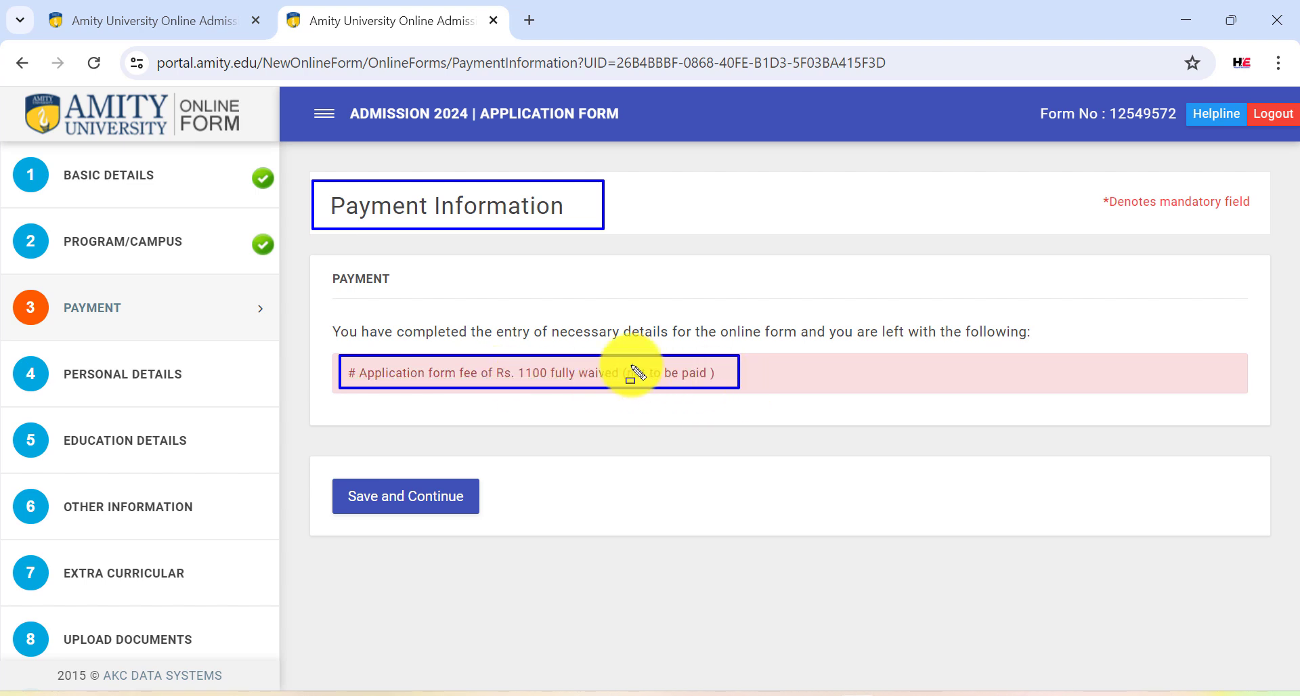
{"action": "left_click_drag", "start_coordinate": [510, 362], "coordinate": [727, 390]}
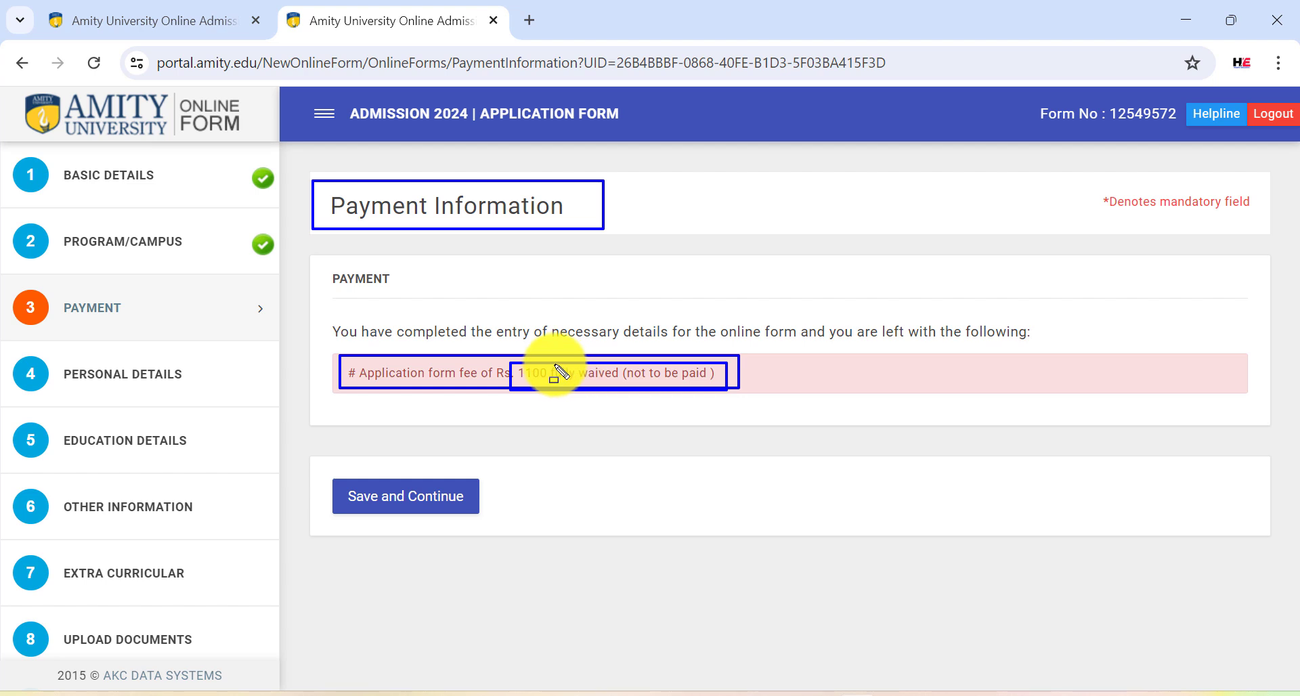
{"action": "left_click_drag", "start_coordinate": [309, 485], "coordinate": [513, 503]}
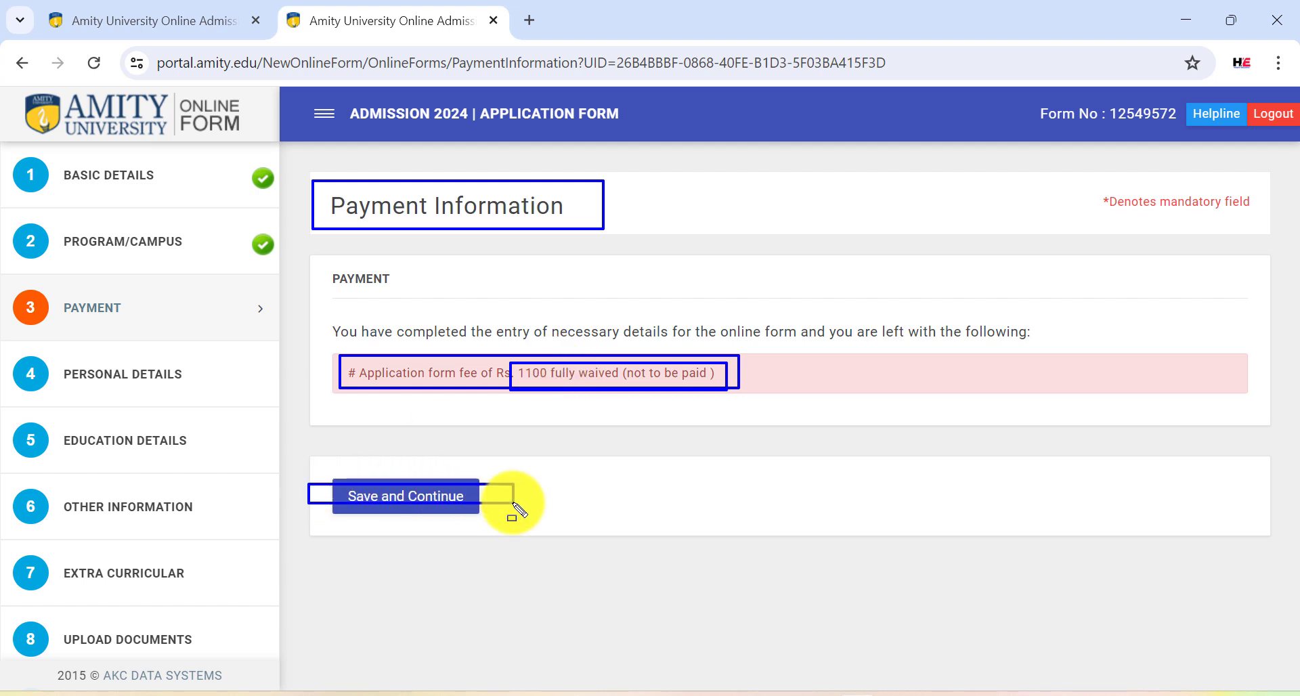
{"action": "left_click", "coordinate": [450, 499]}
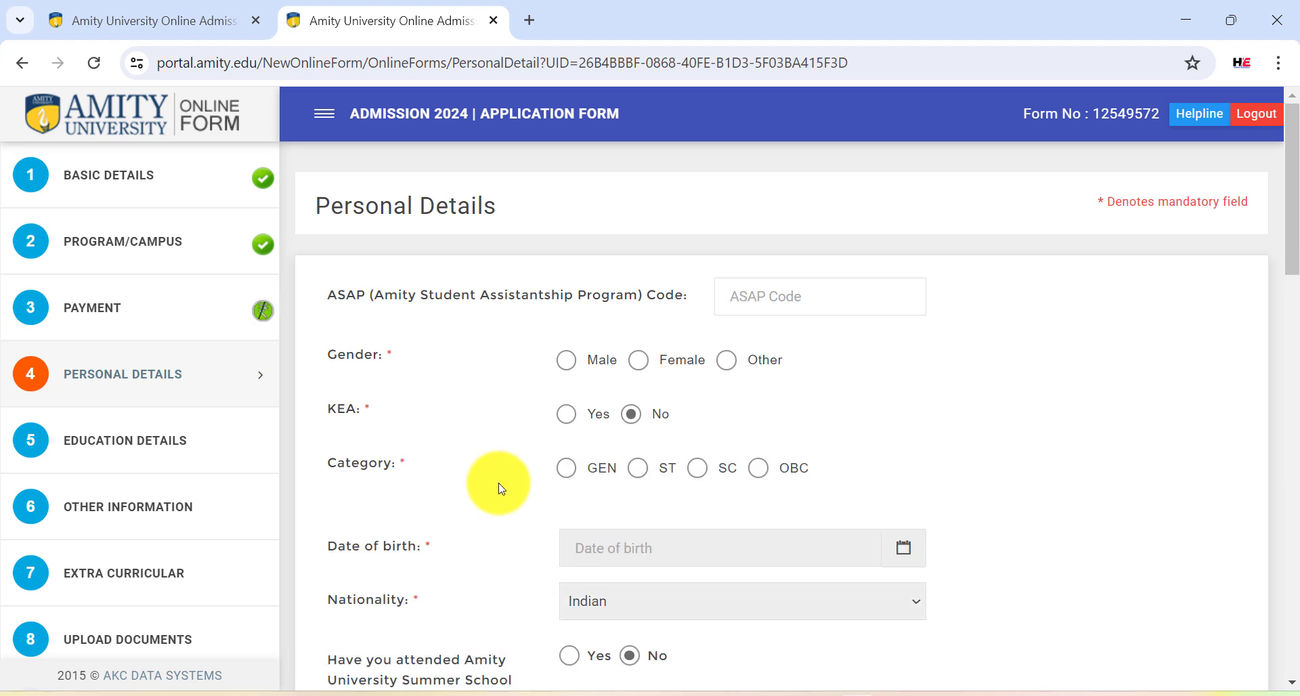
{"action": "left_click_drag", "start_coordinate": [1289, 243], "coordinate": [1286, 363]}
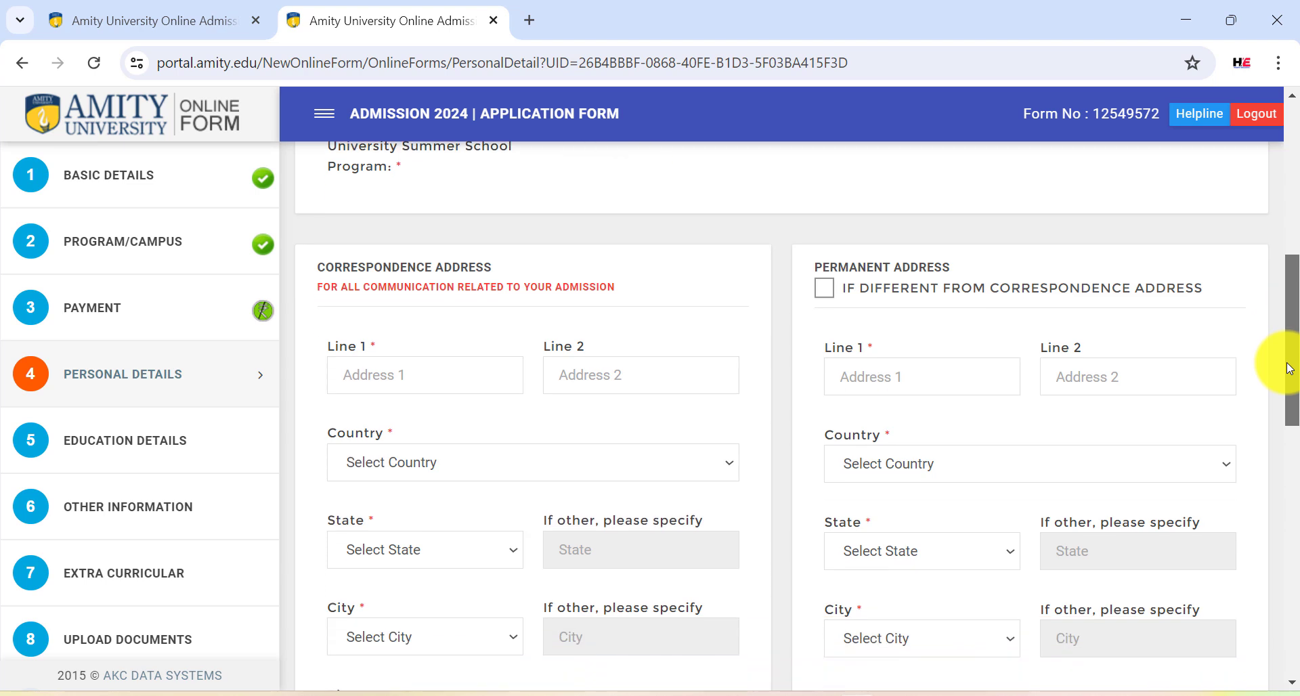
{"action": "scroll", "coordinate": [1289, 369], "scroll_direction": "up", "scroll_amount": 8}
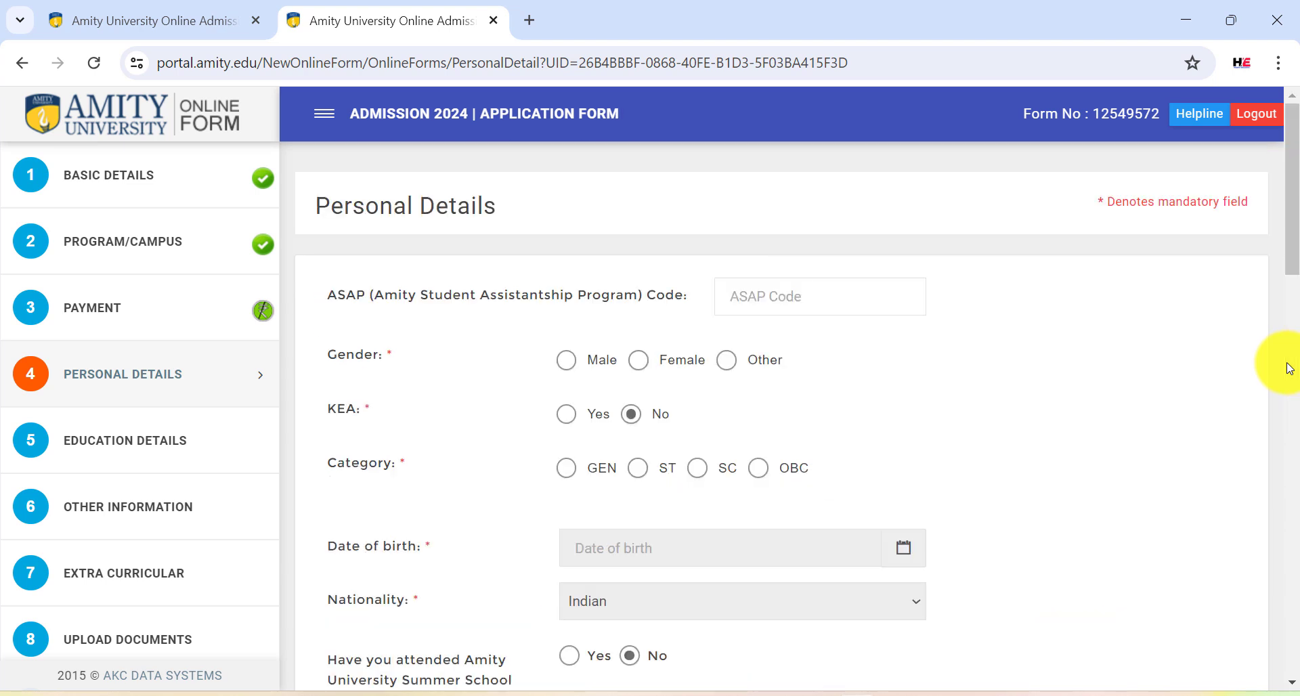
Step: Set the gender to Male in the personal details form
{"action": "left_click_drag", "start_coordinate": [285, 185], "coordinate": [608, 244]}
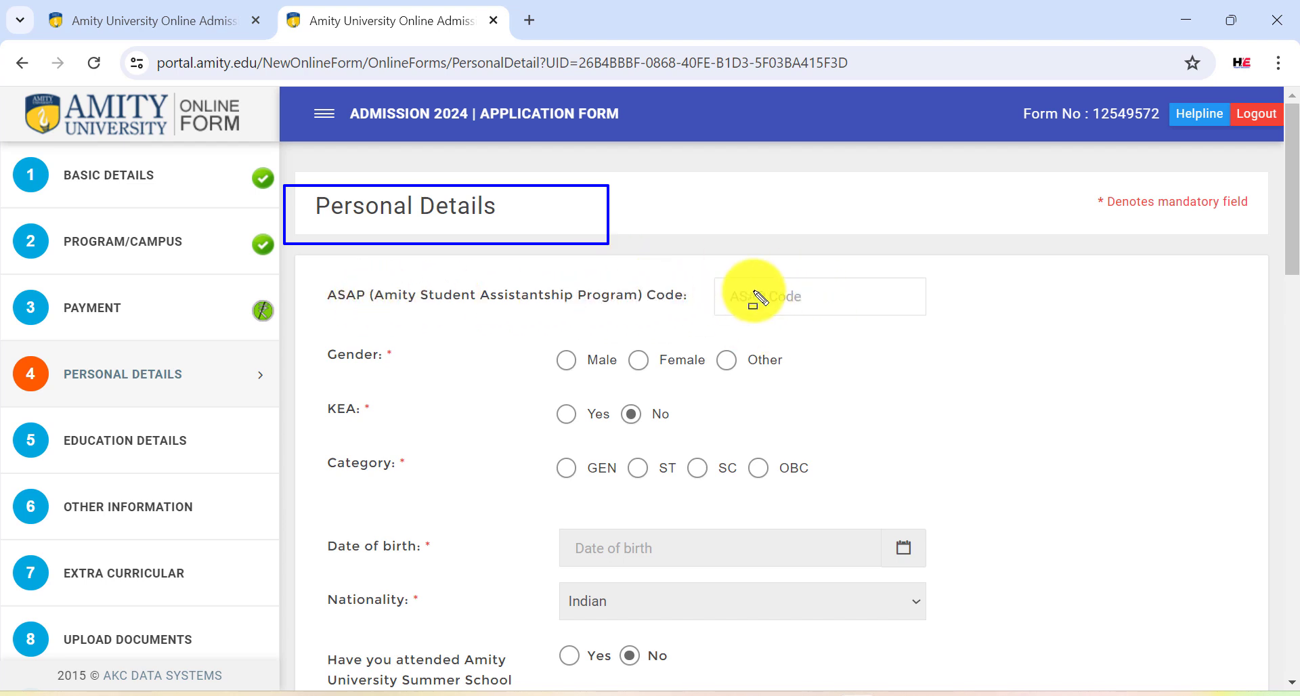
{"action": "mouse_move", "coordinate": [711, 280]}
{"action": "left_mouse_down"}
{"action": "mouse_move", "coordinate": [927, 330]}
{"action": "mouse_move", "coordinate": [937, 312]}
{"action": "left_mouse_up"}
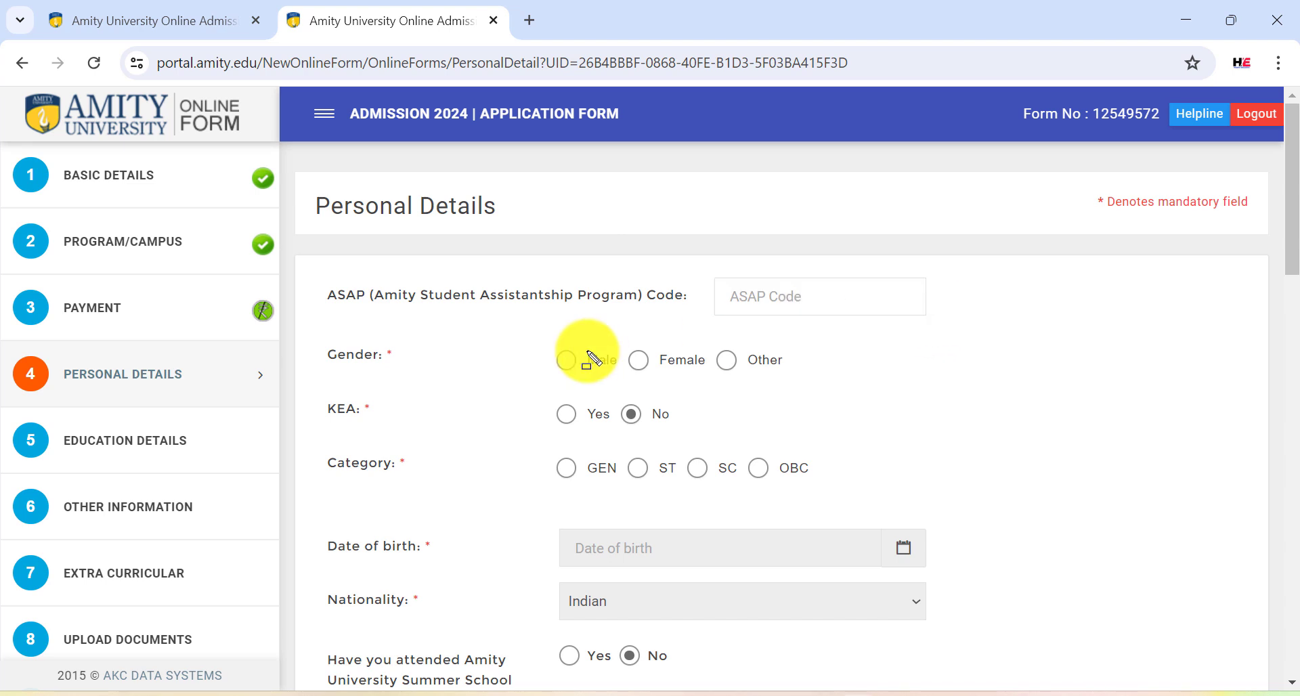
{"action": "left_click", "coordinate": [566, 359]}
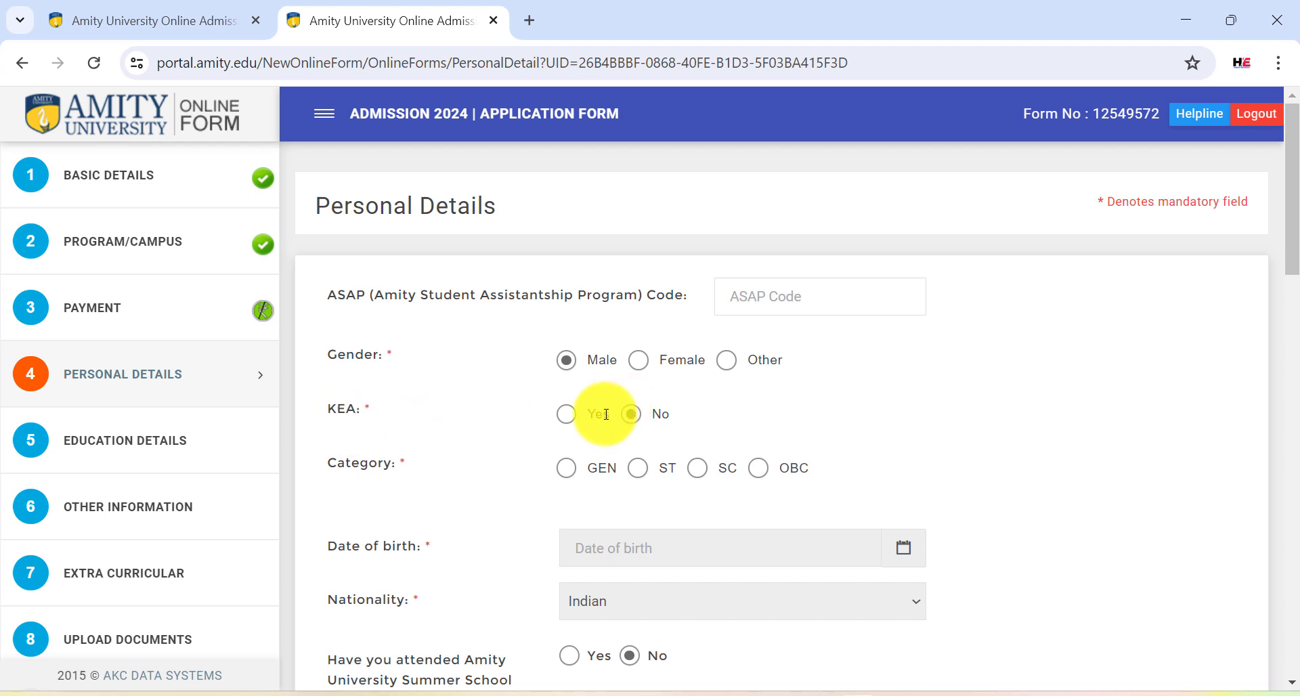
Step: Set KEA to Yes and choose SC as the KEA category
{"action": "left_click_drag", "start_coordinate": [296, 397], "coordinate": [760, 435]}
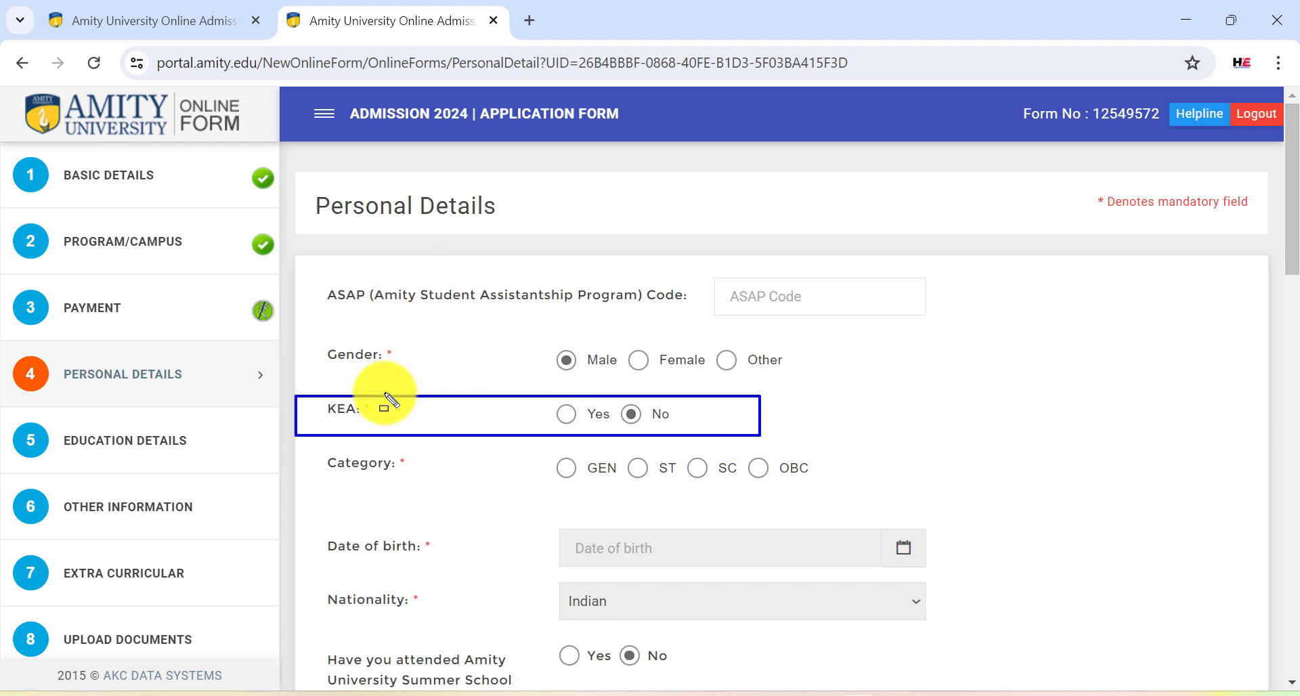
{"action": "left_click_drag", "start_coordinate": [323, 400], "coordinate": [382, 419]}
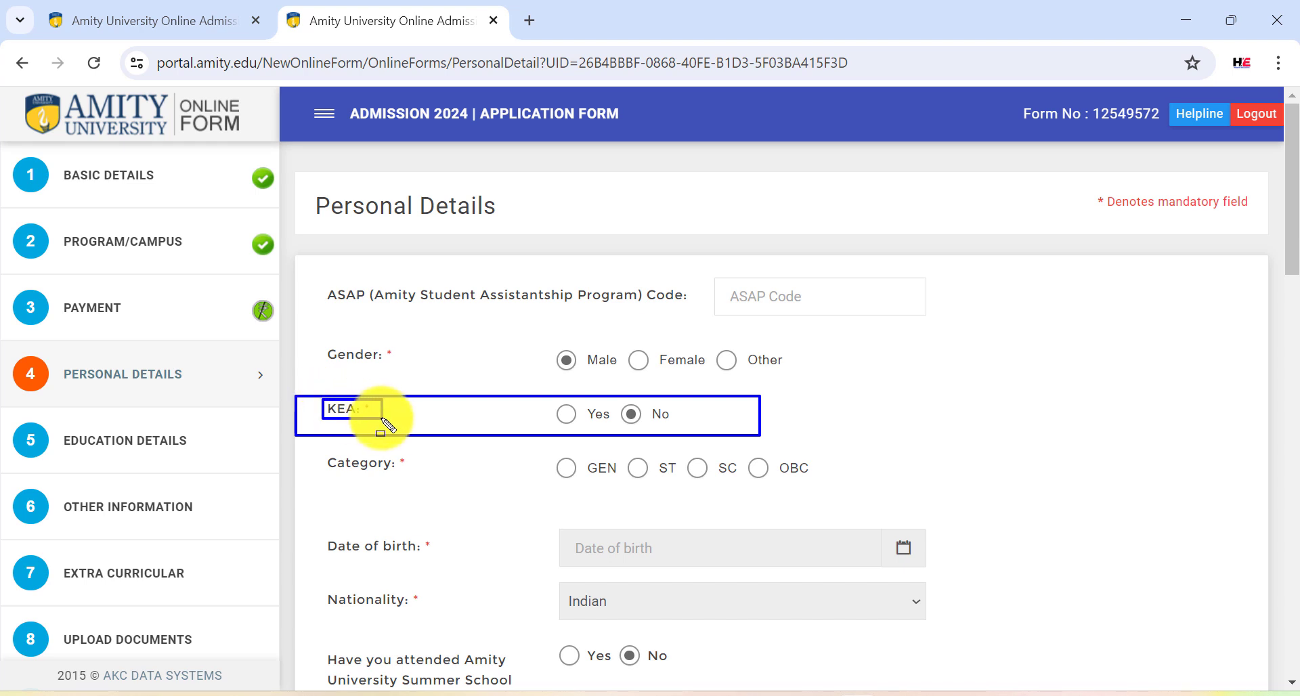
{"action": "key", "text": "Escape"}
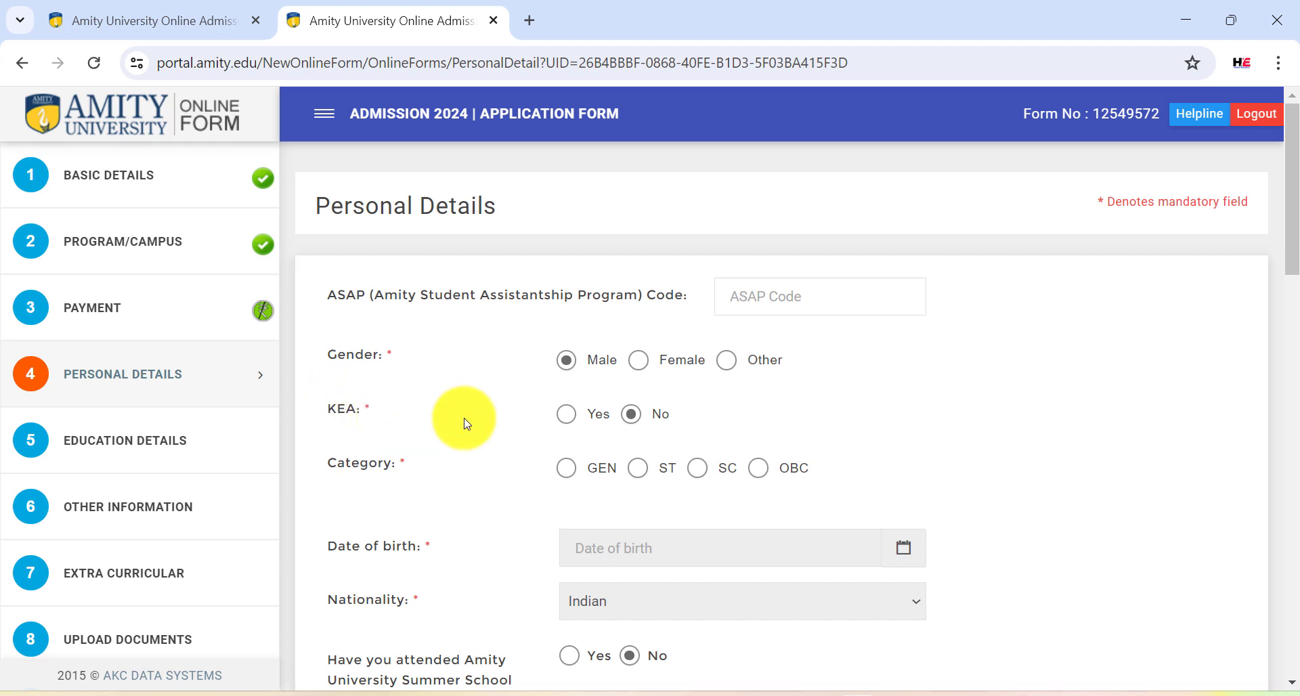
{"action": "left_click", "coordinate": [567, 416]}
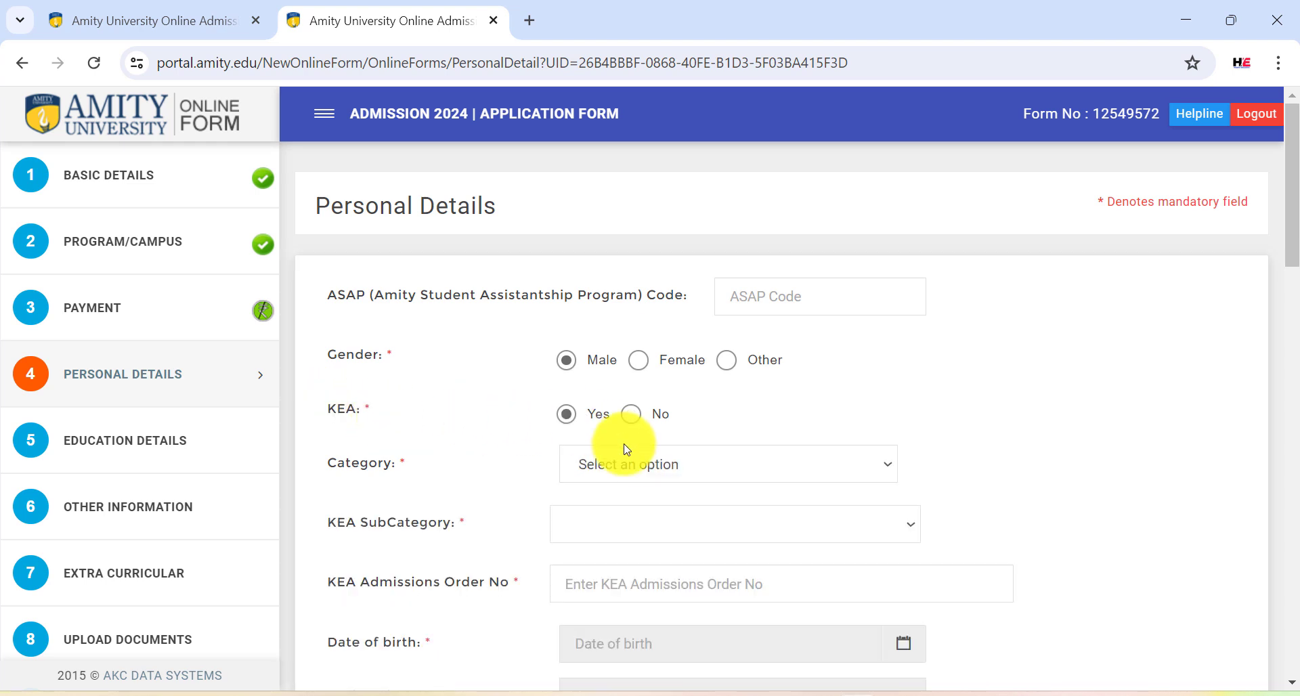
{"action": "left_click", "coordinate": [653, 473]}
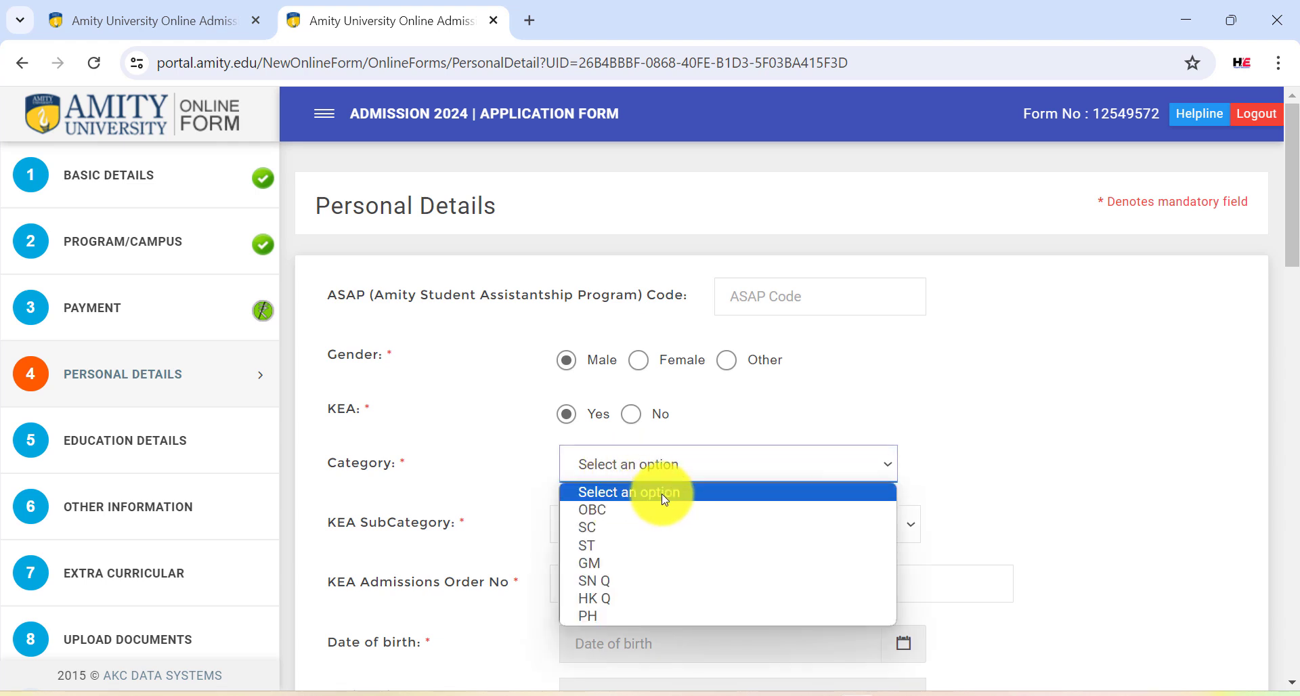
{"action": "left_click", "coordinate": [634, 521]}
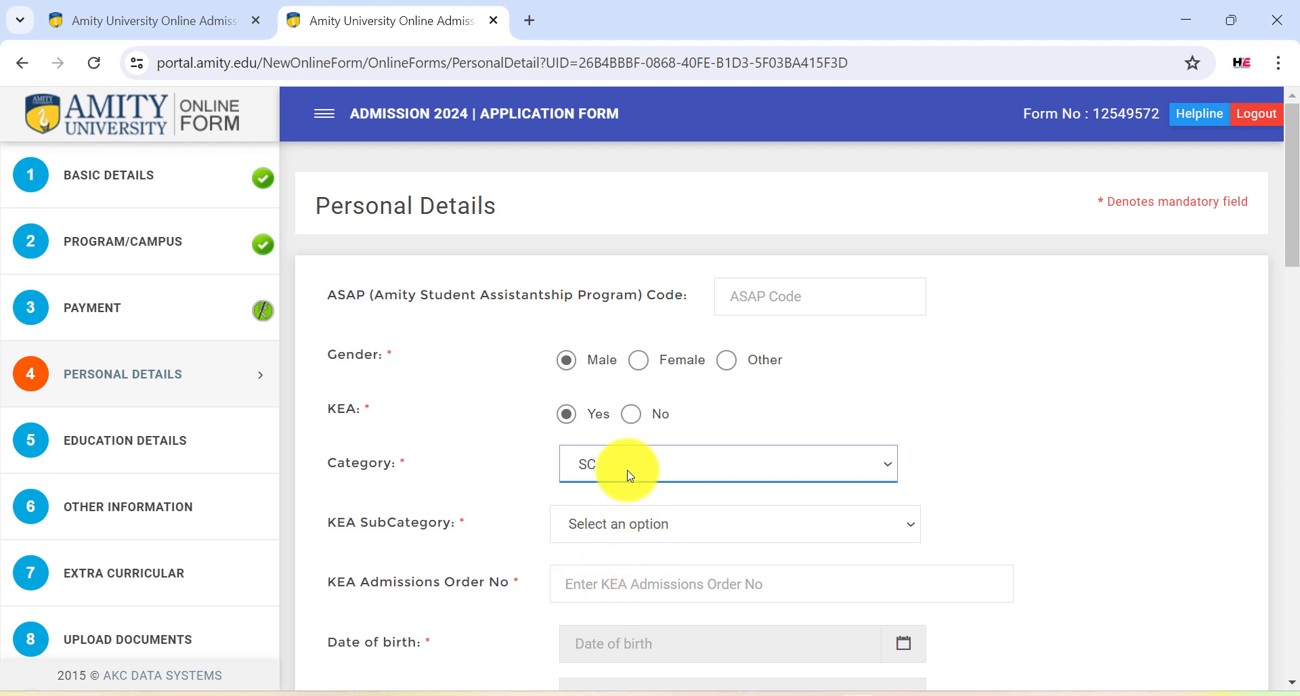
Step: Set KEA to No and choose OBC as the category
{"action": "left_click", "coordinate": [632, 416]}
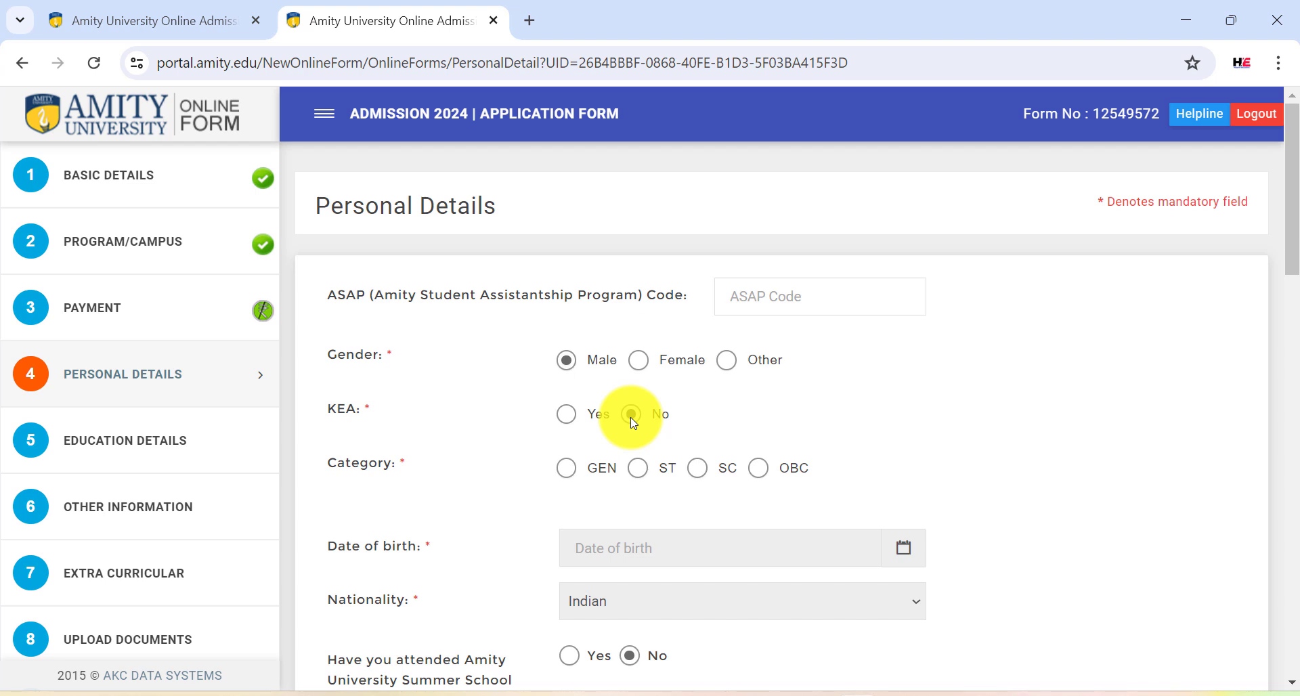
{"action": "left_click", "coordinate": [758, 468]}
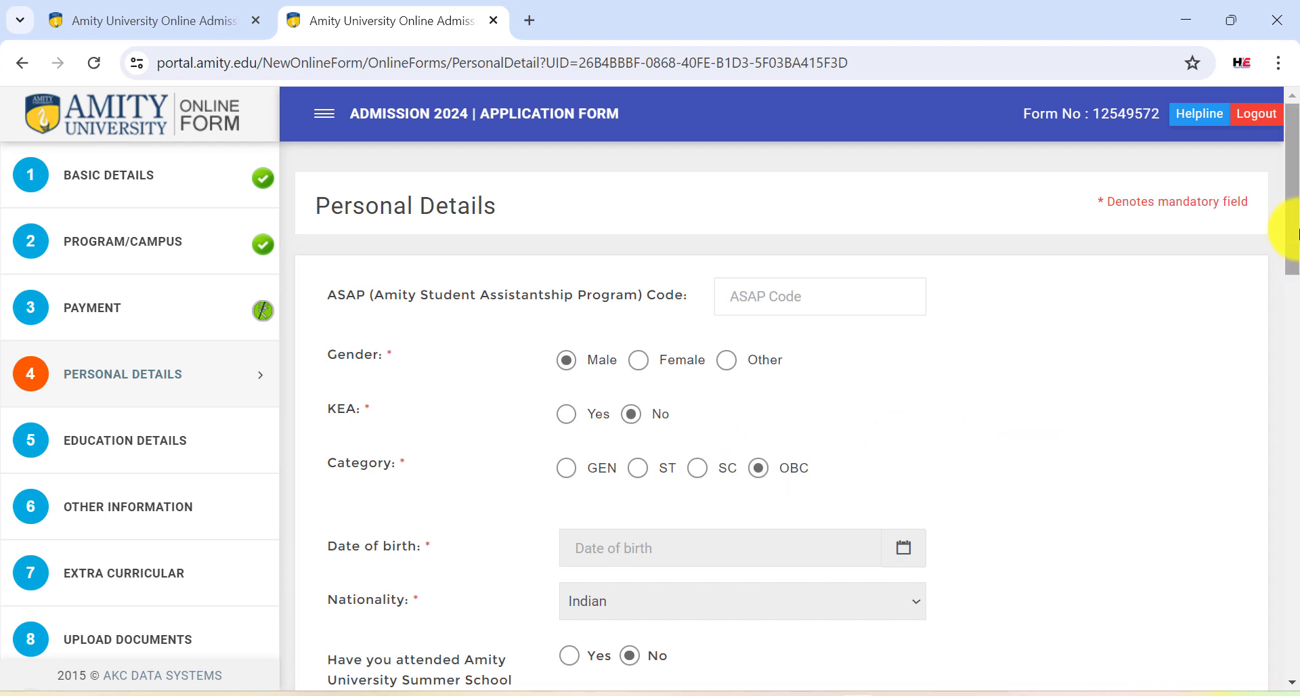
Step: Look at the date of birth calendar and close it without choosing a date
{"action": "left_click_drag", "start_coordinate": [1290, 267], "coordinate": [1290, 337]}
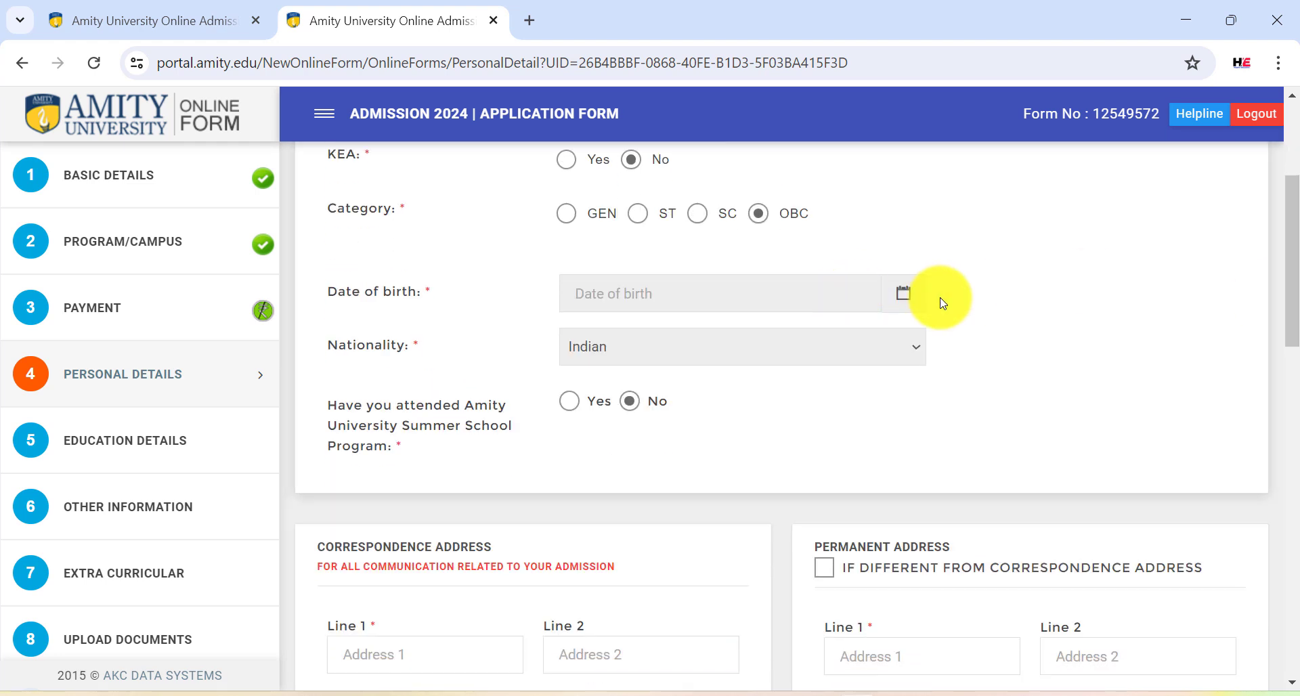
{"action": "left_click", "coordinate": [904, 295]}
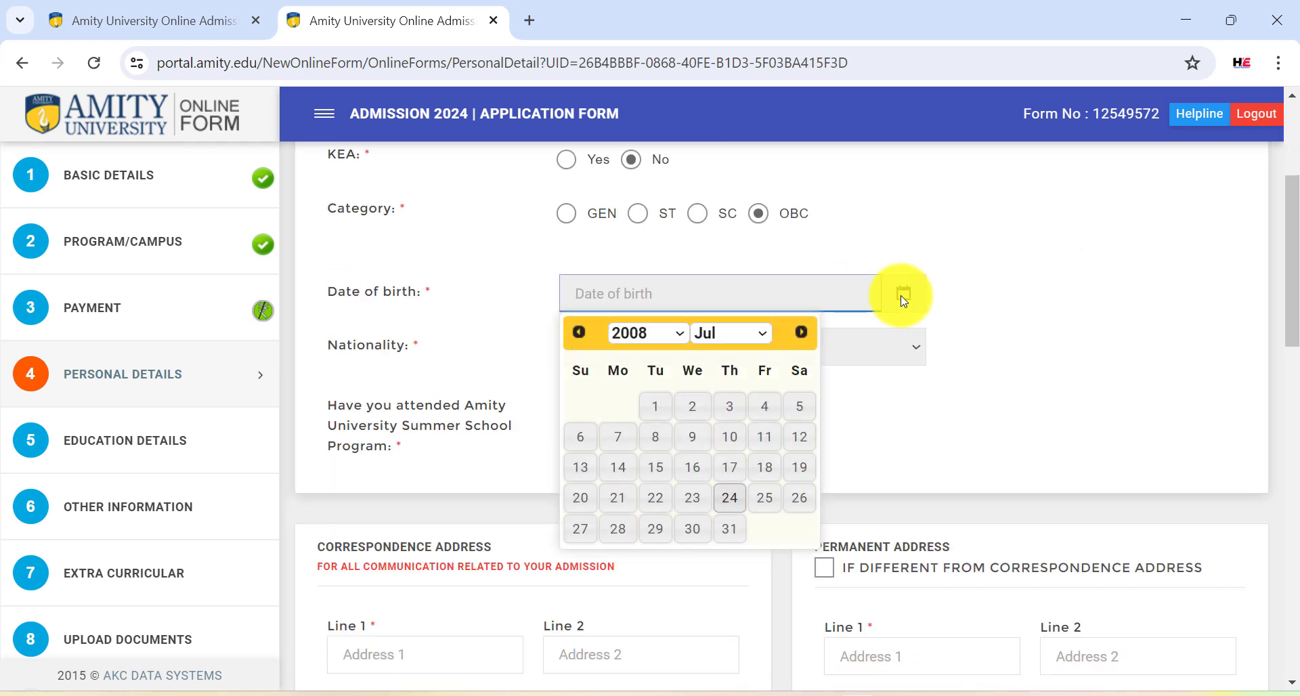
{"action": "left_click", "coordinate": [948, 400]}
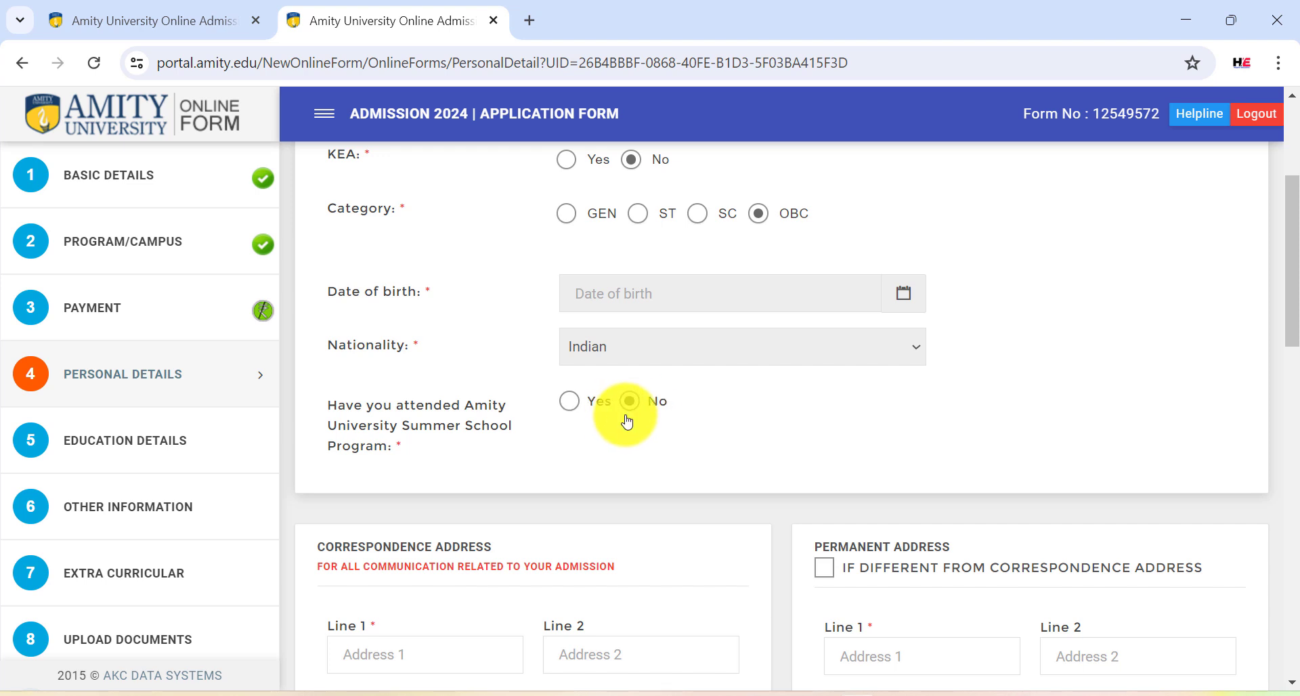
Step: Set the correspondence address country to India and the state to Bihar
{"action": "scroll", "coordinate": [628, 422], "scroll_direction": "down", "scroll_amount": 5}
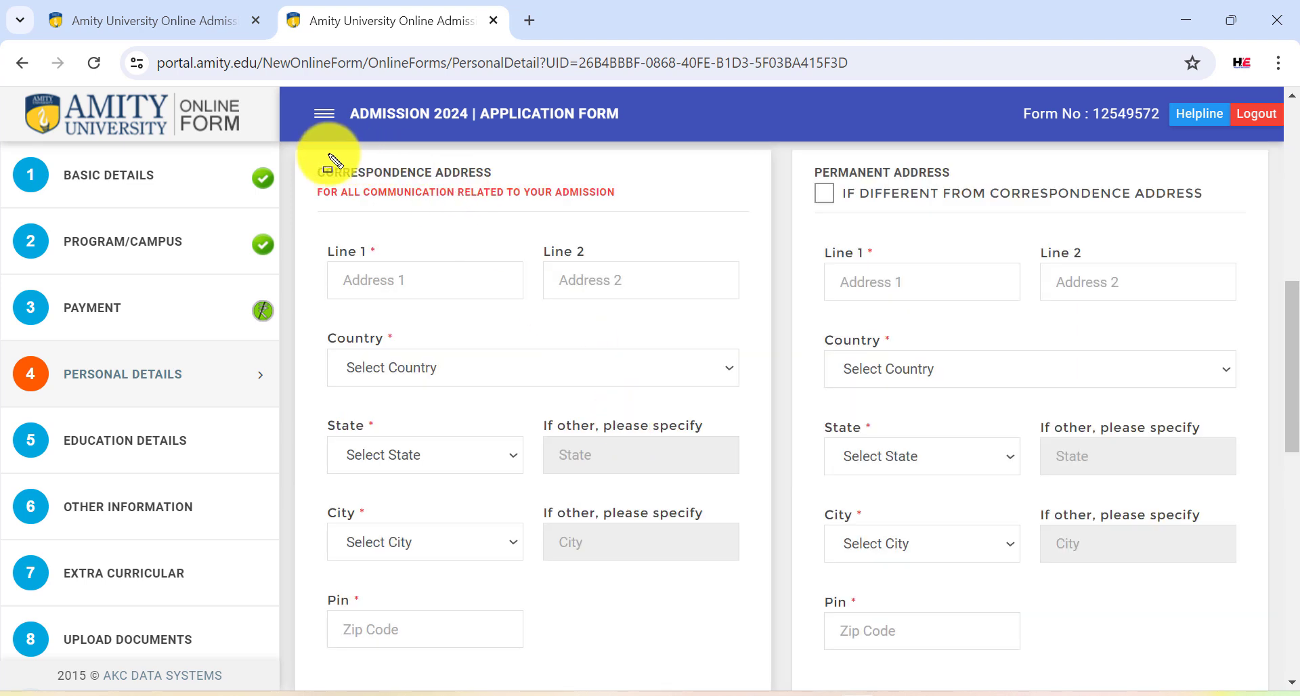
{"action": "mouse_move", "coordinate": [306, 159]}
{"action": "left_mouse_down"}
{"action": "mouse_move", "coordinate": [467, 204]}
{"action": "mouse_move", "coordinate": [667, 198]}
{"action": "left_mouse_up"}
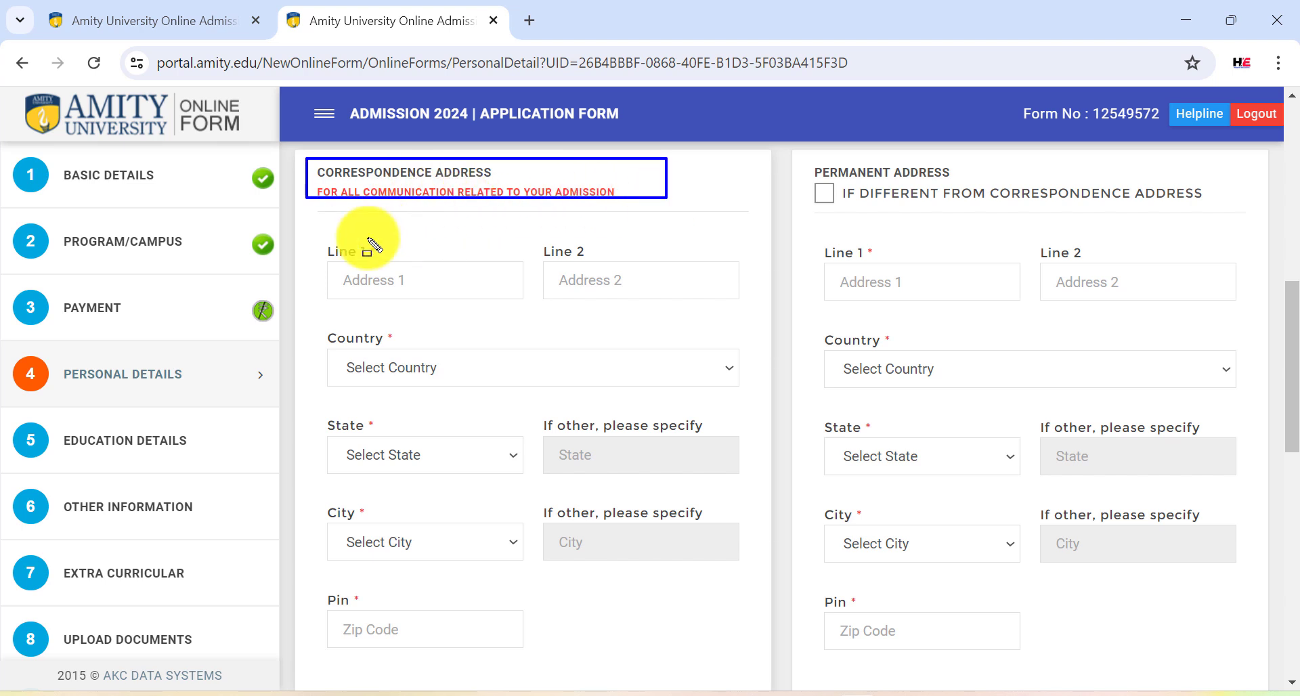
{"action": "left_click_drag", "start_coordinate": [326, 267], "coordinate": [437, 287]}
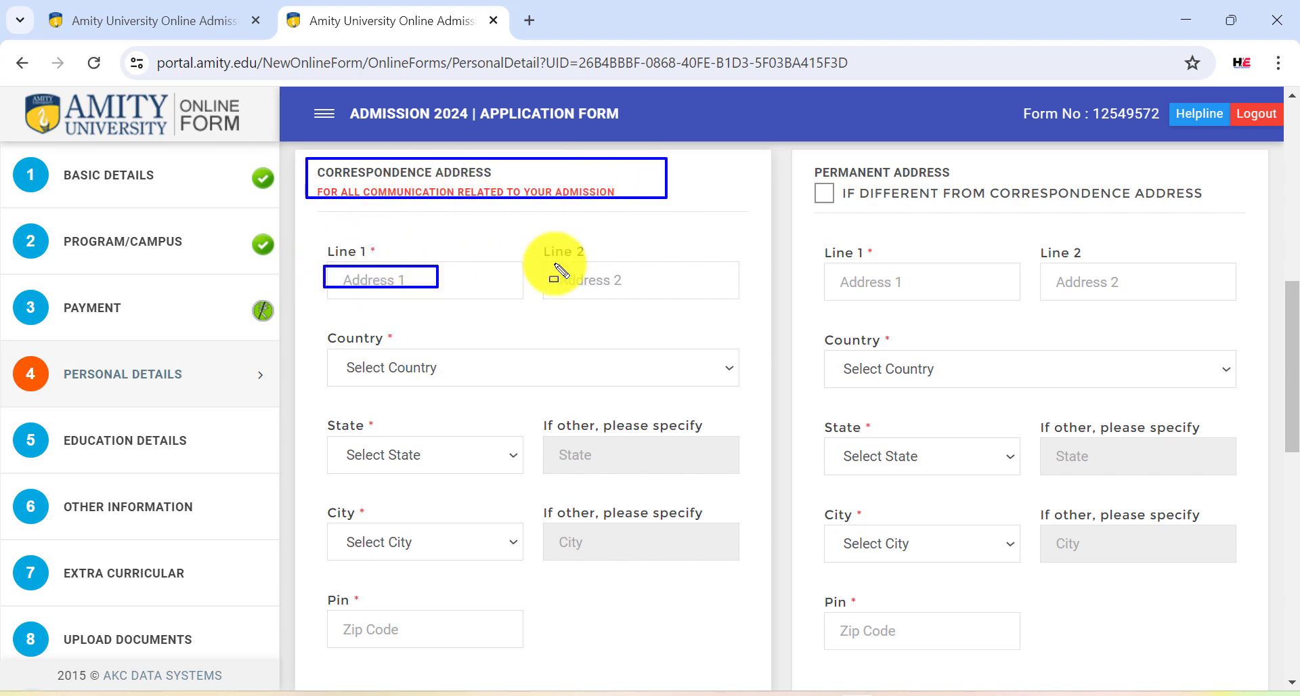
{"action": "left_click_drag", "start_coordinate": [549, 264], "coordinate": [642, 294]}
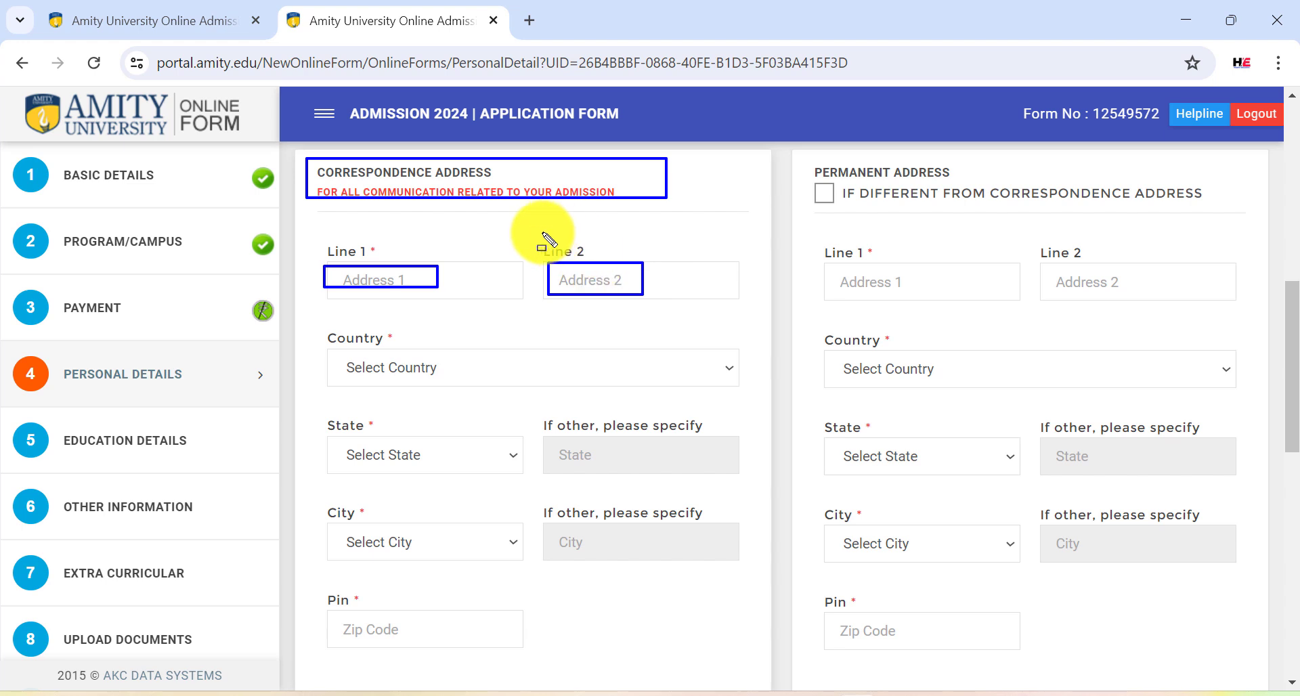
{"action": "left_click_drag", "start_coordinate": [540, 237], "coordinate": [649, 324]}
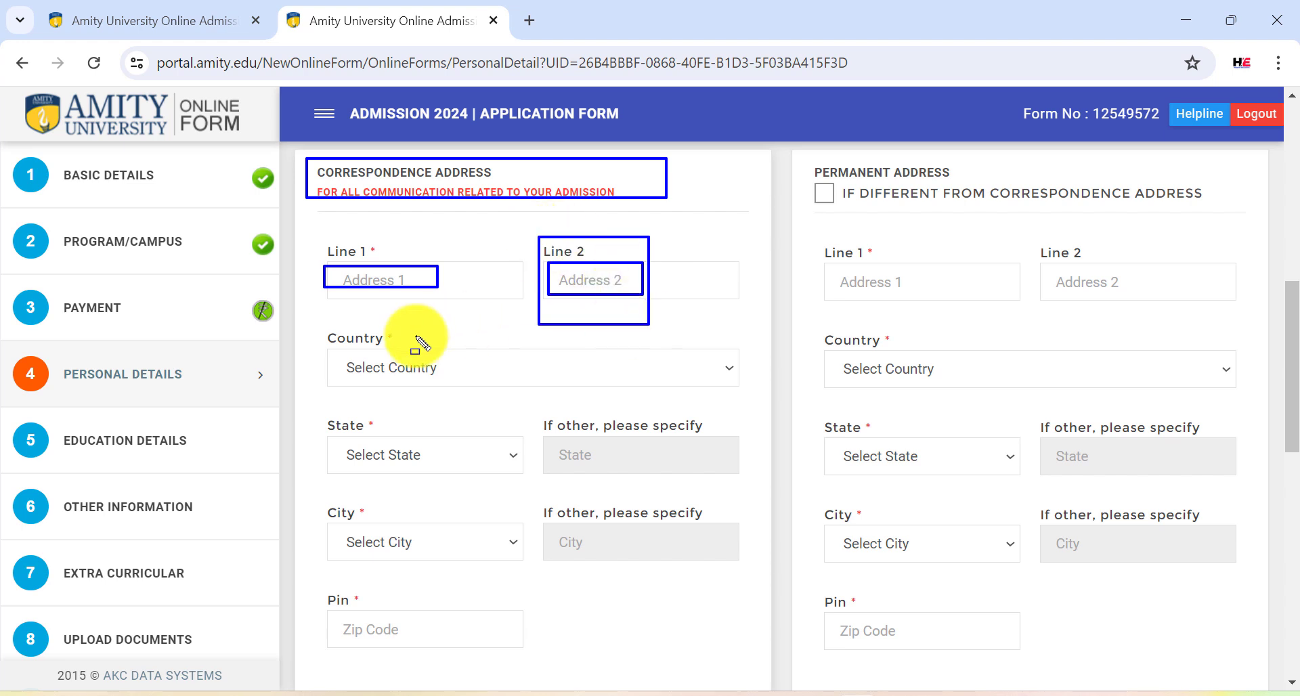
{"action": "left_click", "coordinate": [417, 376]}
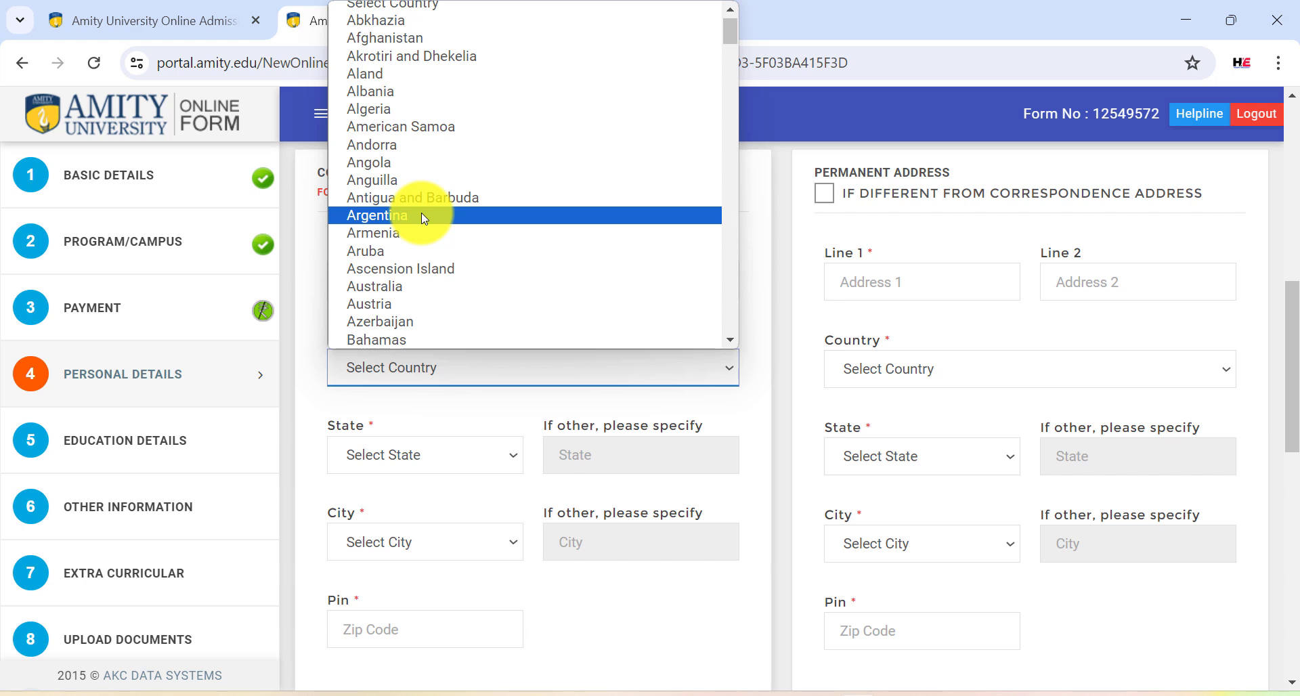
{"action": "key", "text": "i"}
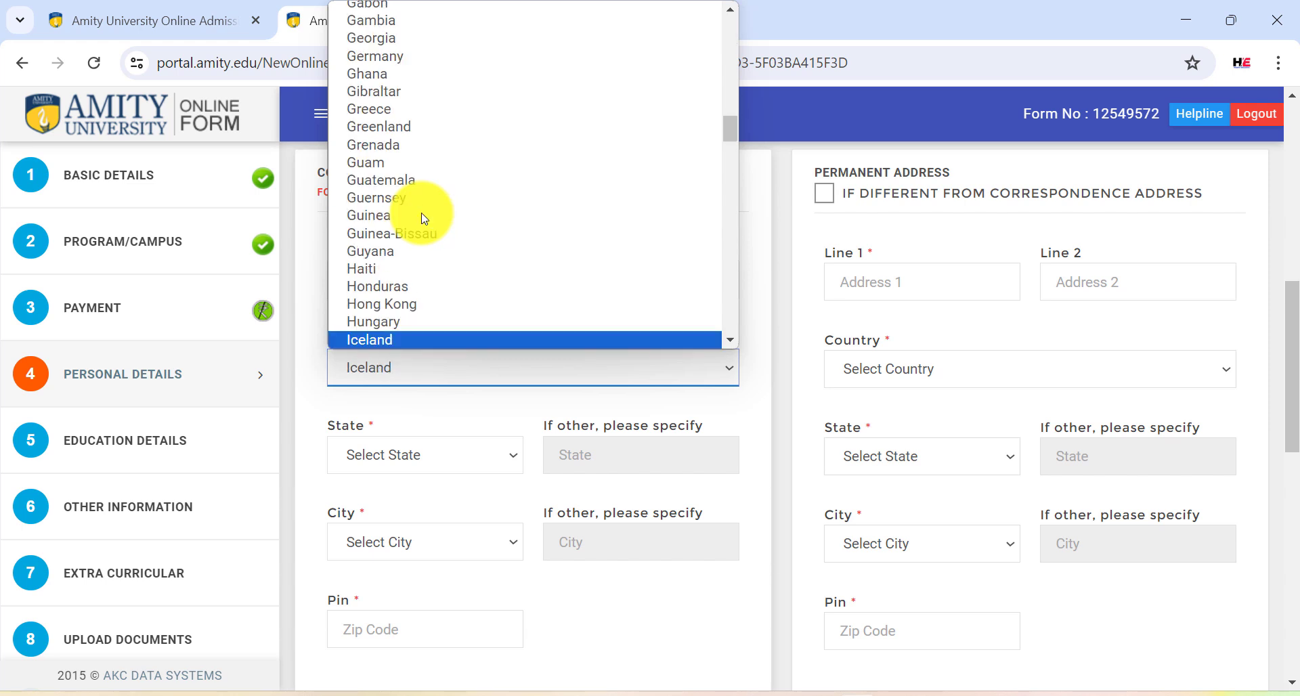
{"action": "key", "text": "n"}
{"action": "key", "text": "Return"}
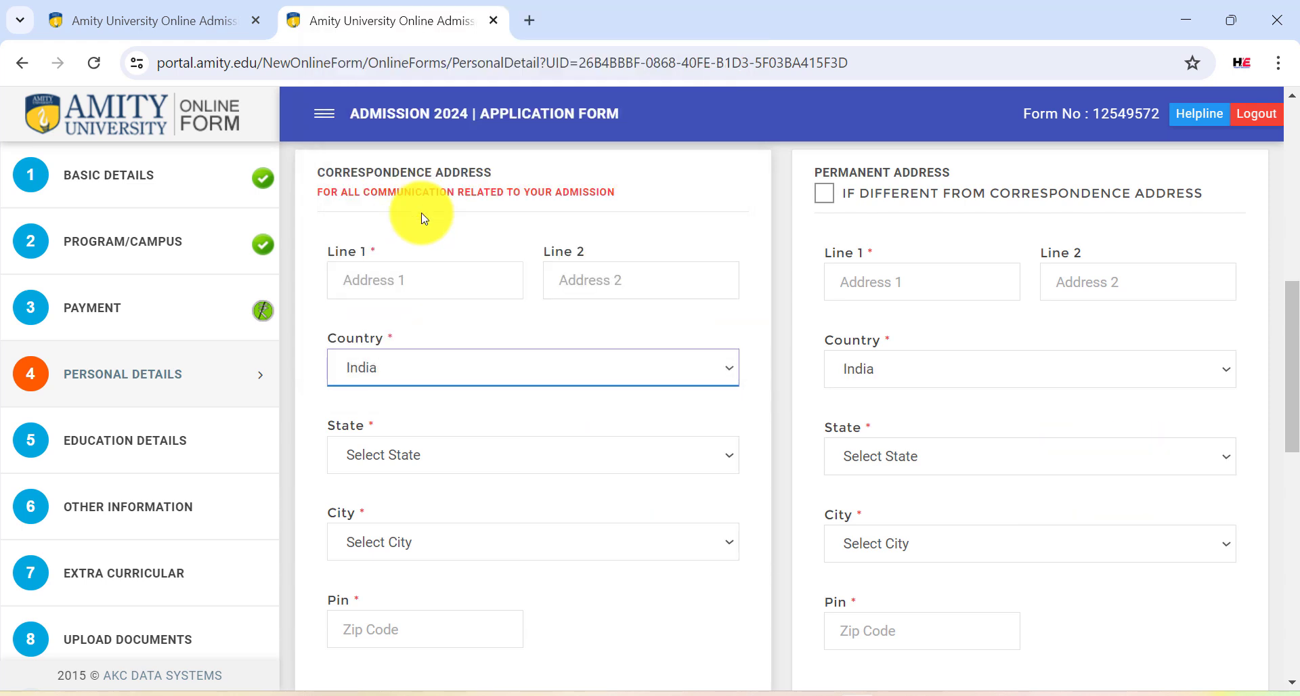
{"action": "left_click", "coordinate": [439, 464]}
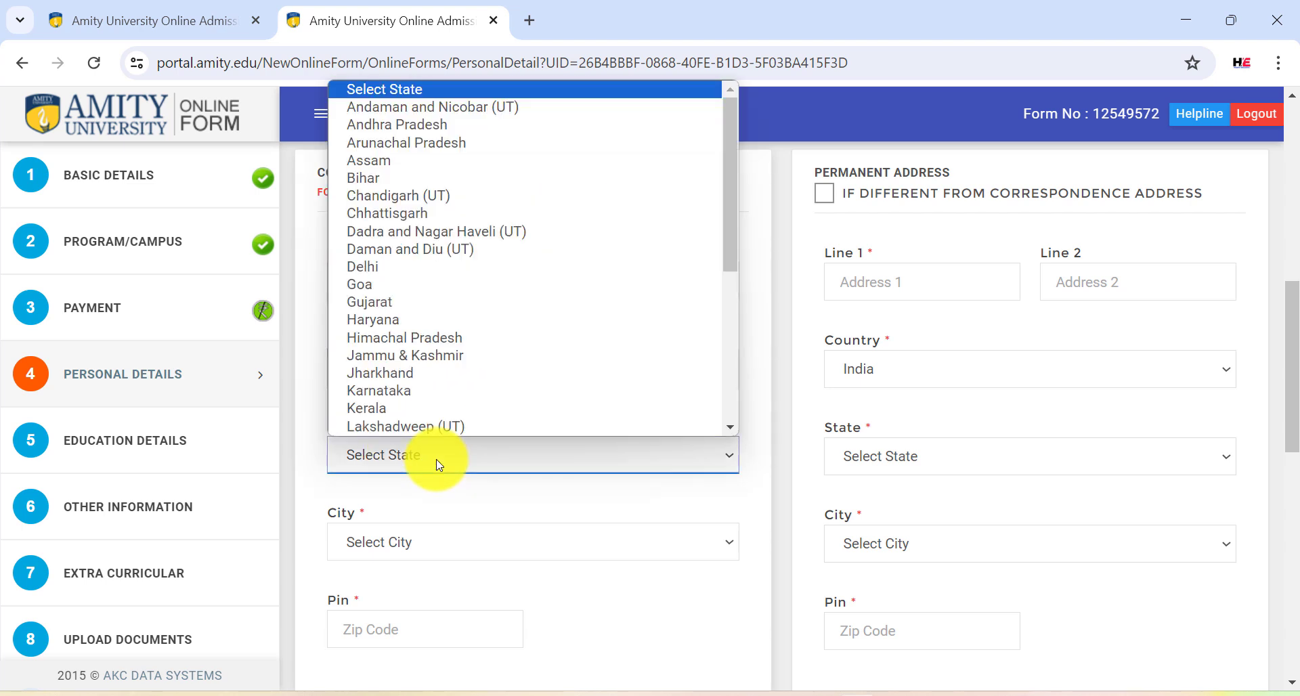
{"action": "key", "text": "Escape"}
{"action": "left_click", "coordinate": [426, 191]}
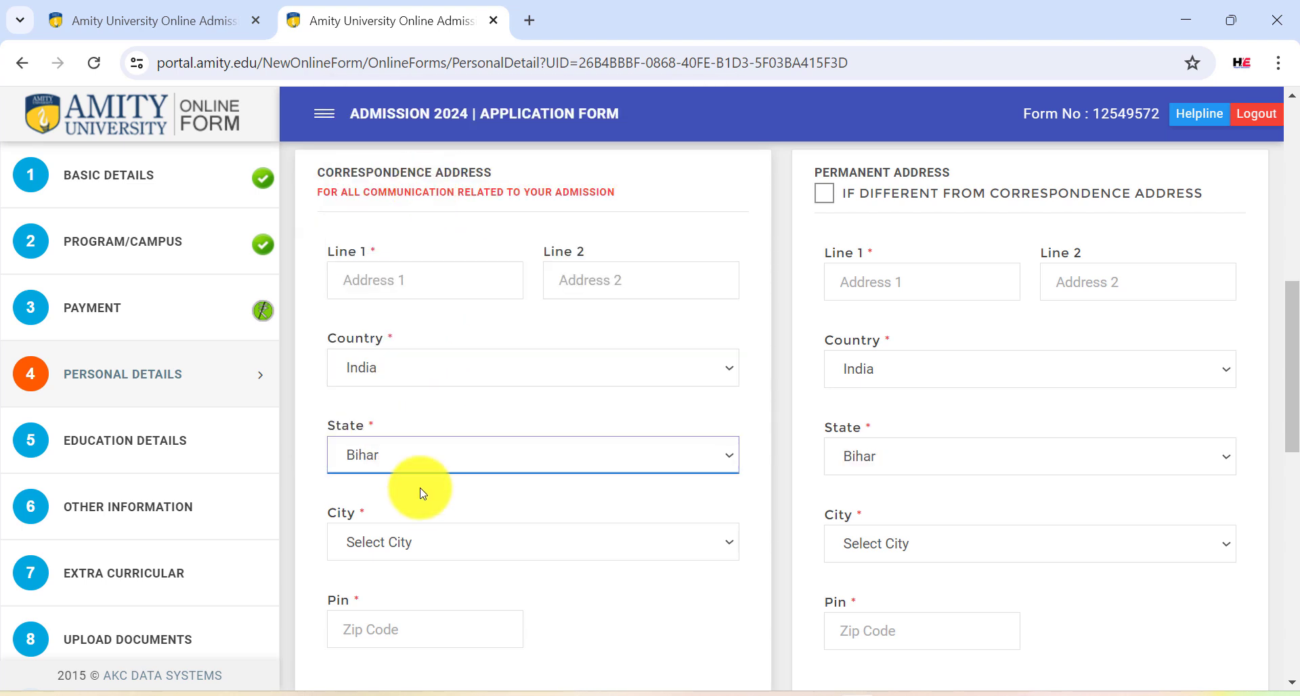
Step: Check the city options and Pin field of the correspondence address, and examine the option for a different permanent address
{"action": "left_click", "coordinate": [437, 544]}
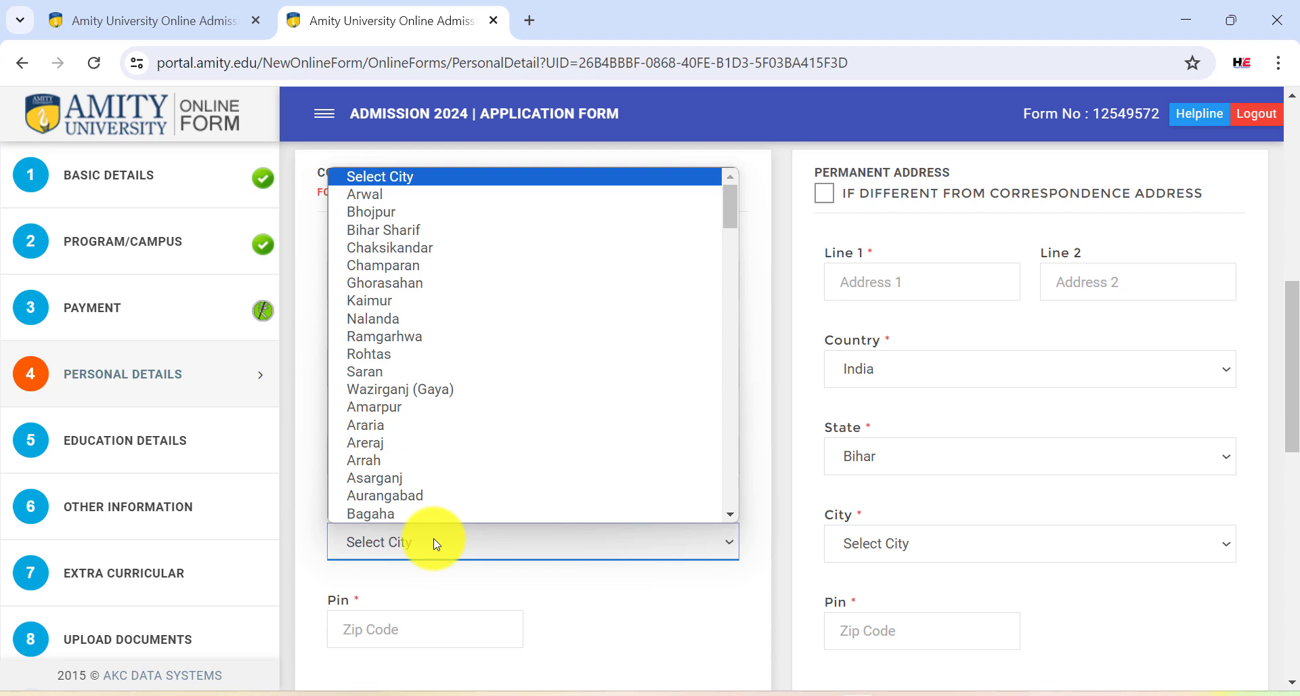
{"action": "left_click", "coordinate": [474, 598]}
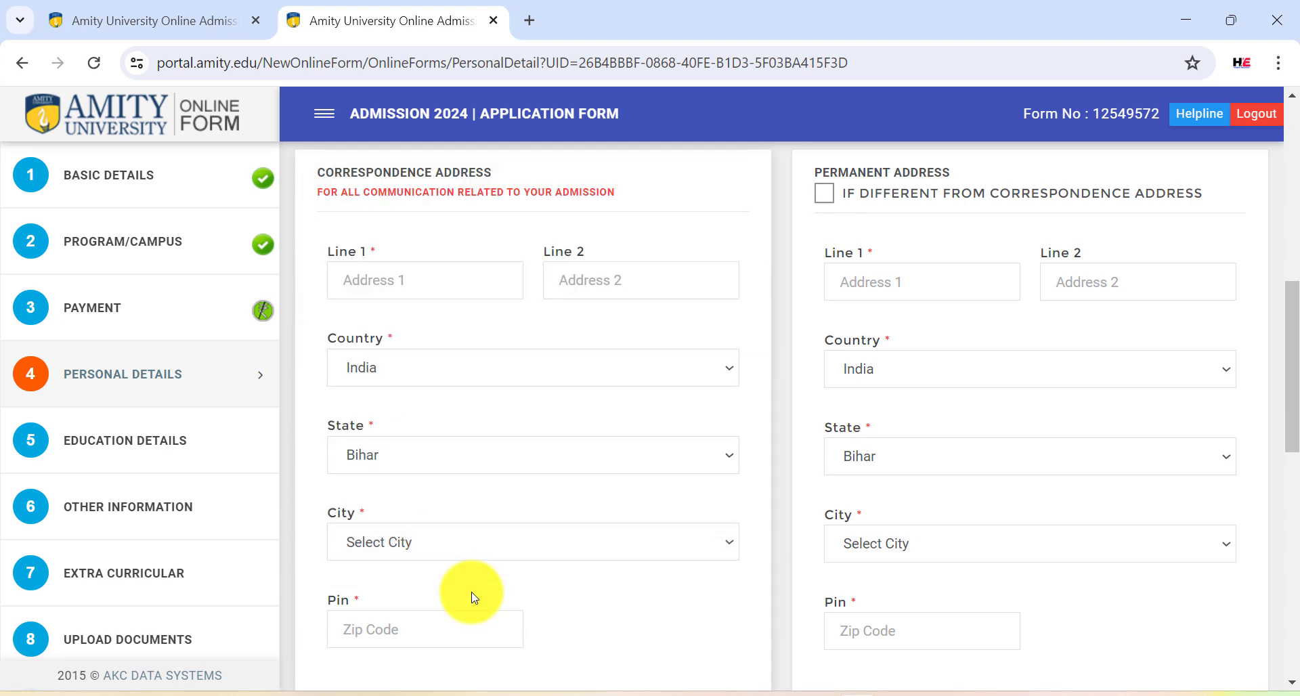
{"action": "left_click_drag", "start_coordinate": [324, 614], "coordinate": [501, 638]}
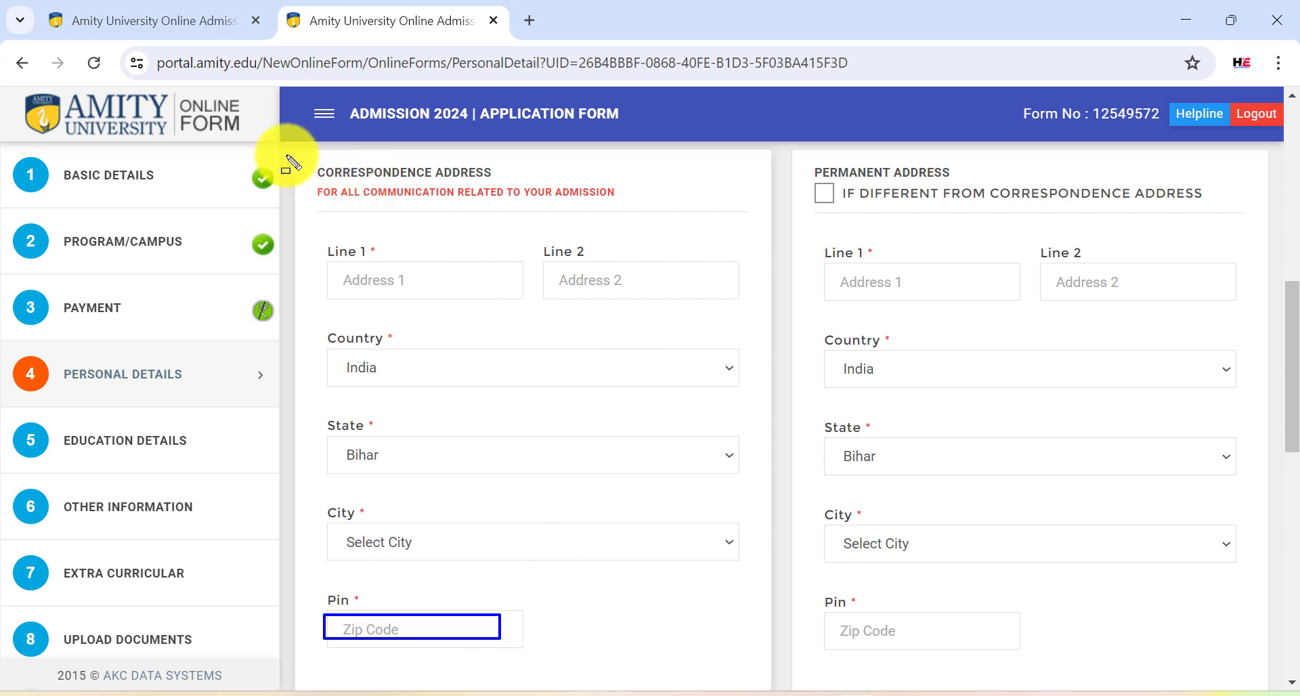
{"action": "left_click_drag", "start_coordinate": [285, 155], "coordinate": [499, 176]}
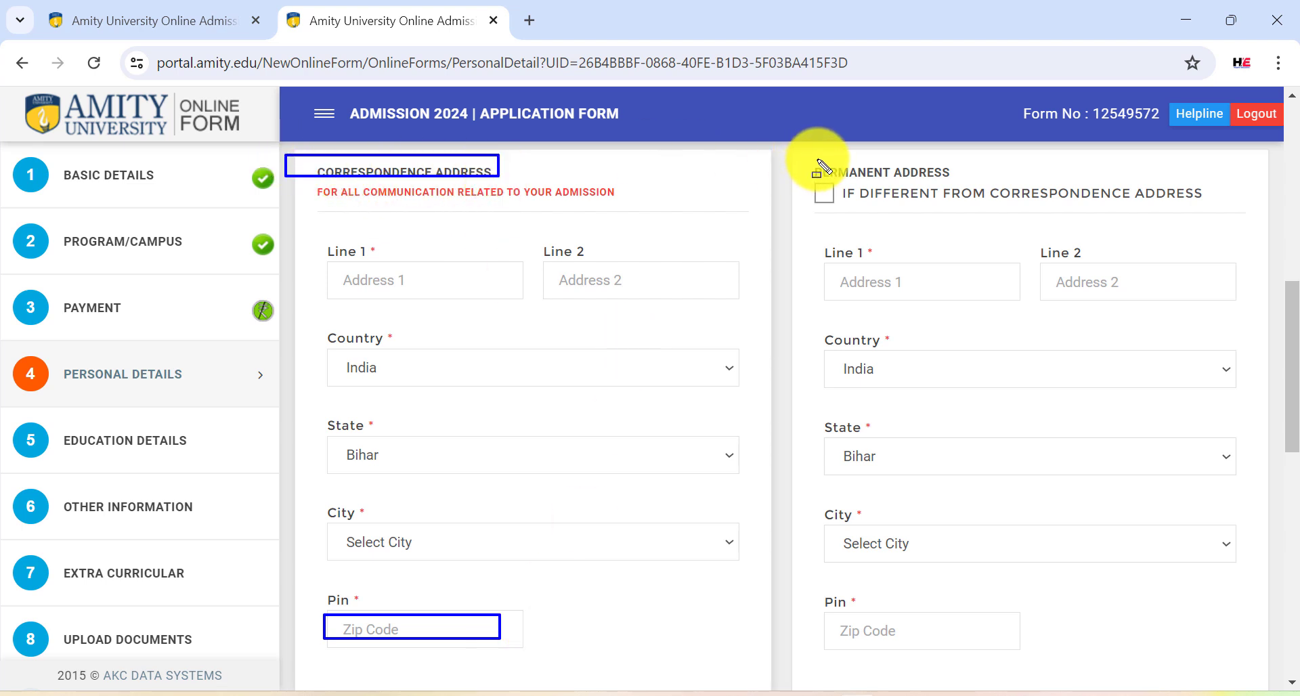
{"action": "left_click_drag", "start_coordinate": [816, 158], "coordinate": [964, 171]}
{"action": "left_click_drag", "start_coordinate": [296, 170], "coordinate": [452, 554]}
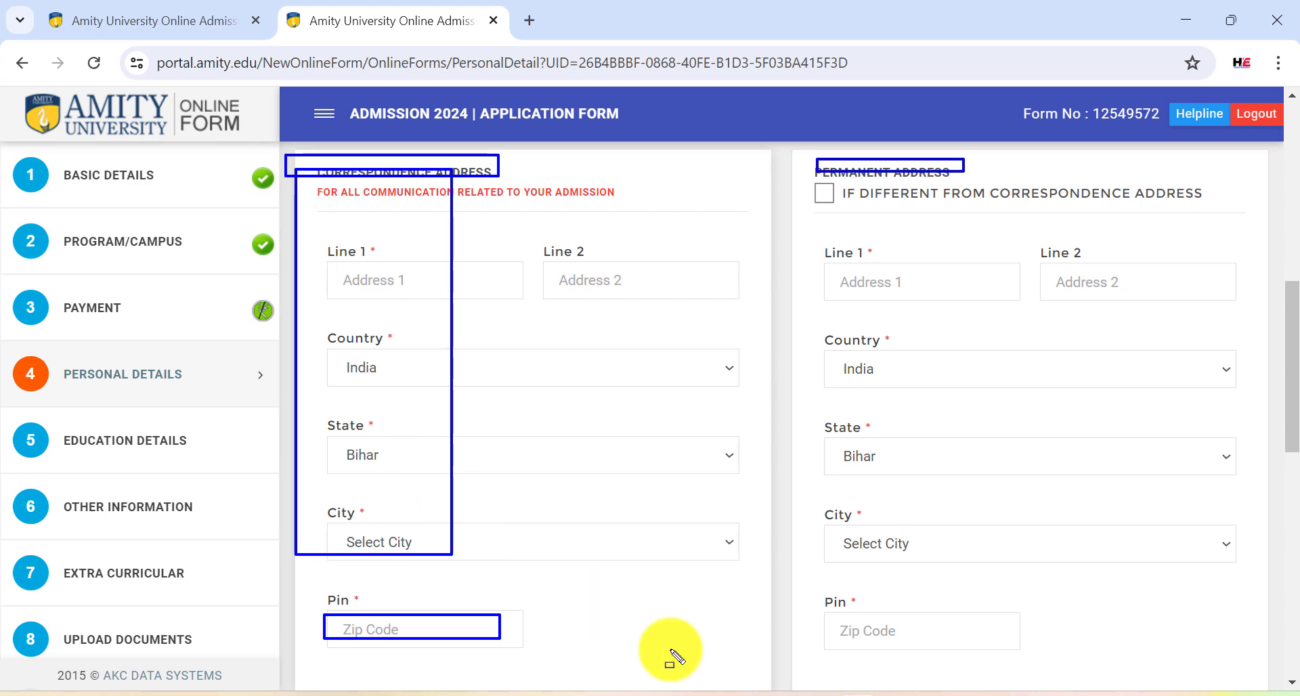
{"action": "left_click_drag", "start_coordinate": [672, 651], "coordinate": [736, 689]}
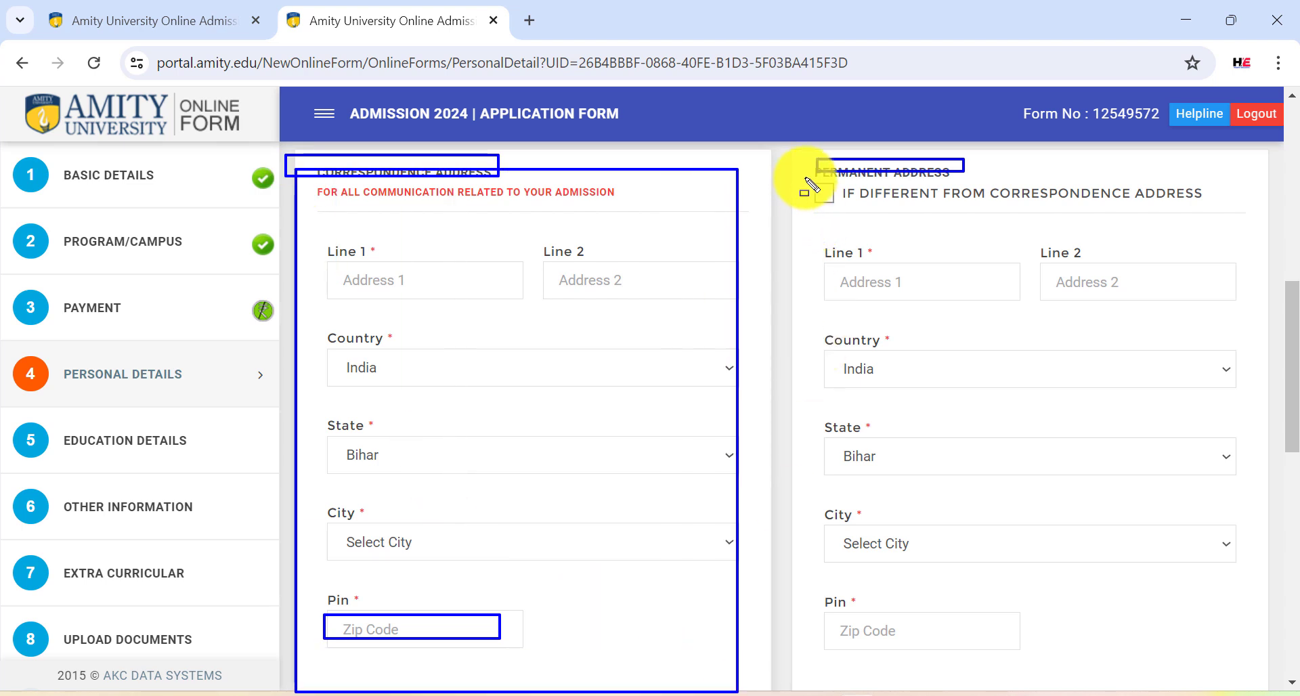
{"action": "left_click_drag", "start_coordinate": [806, 179], "coordinate": [853, 212]}
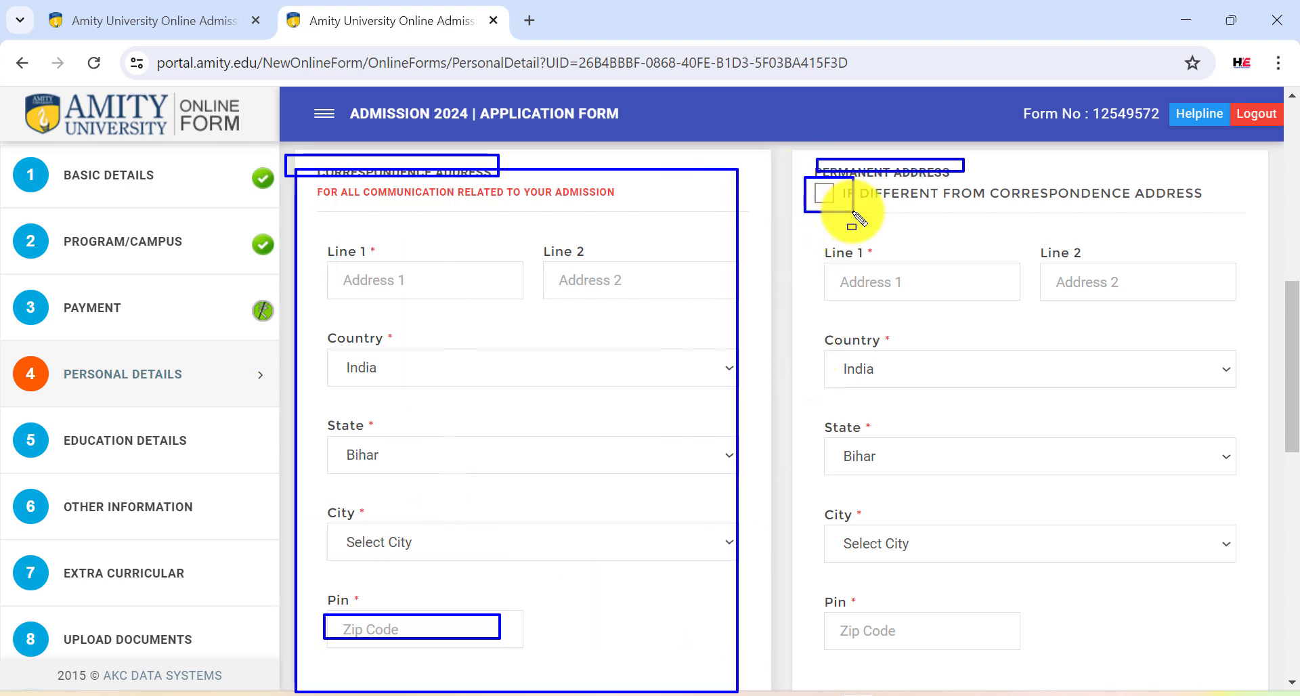
{"action": "key", "text": "Escape"}
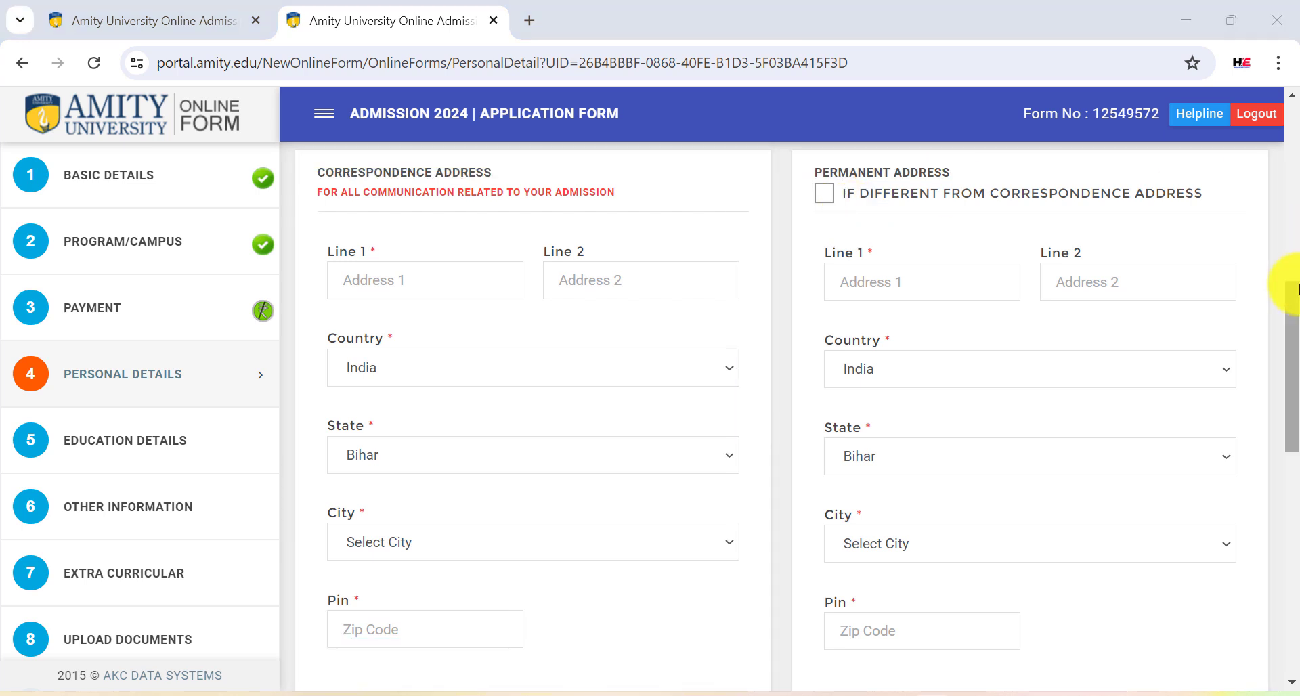
Step: Examine the Father Details section, including its Deceased and Single Father options
{"action": "left_click_drag", "start_coordinate": [1294, 307], "coordinate": [1288, 465]}
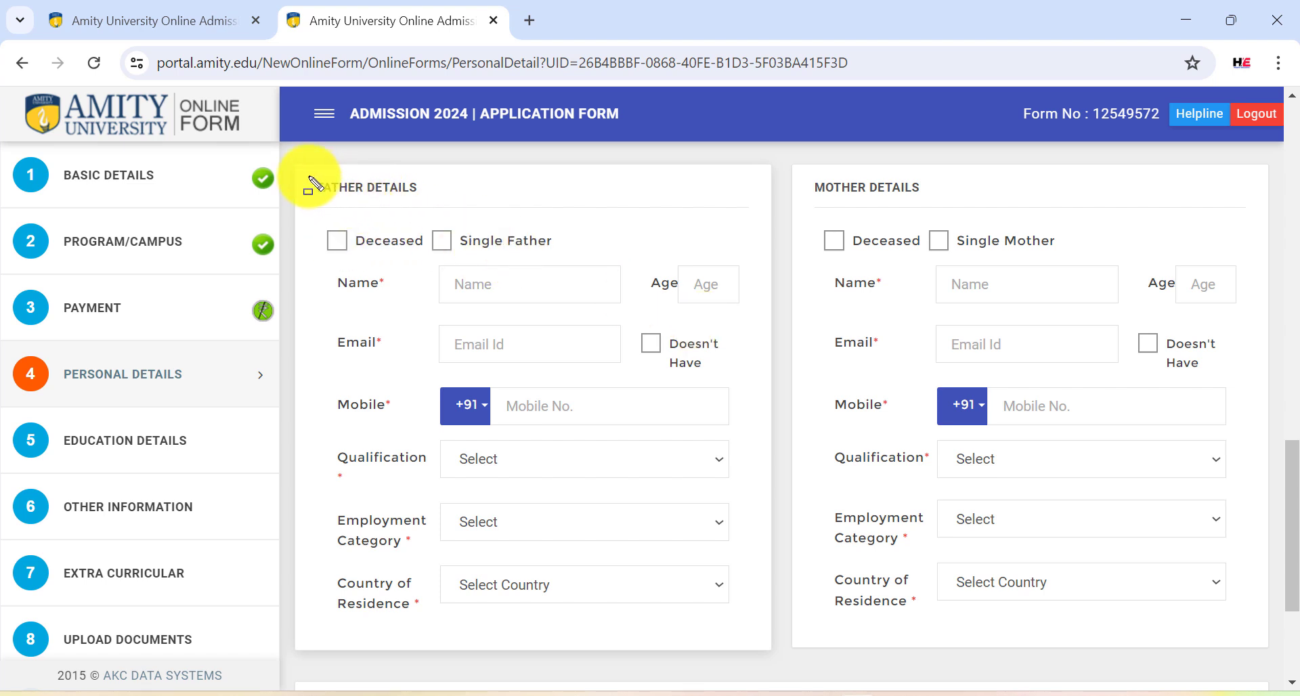
{"action": "left_click_drag", "start_coordinate": [309, 175], "coordinate": [464, 202]}
{"action": "mouse_move", "coordinate": [304, 218]}
{"action": "left_mouse_down"}
{"action": "mouse_move", "coordinate": [406, 249]}
{"action": "mouse_move", "coordinate": [565, 251]}
{"action": "left_mouse_up"}
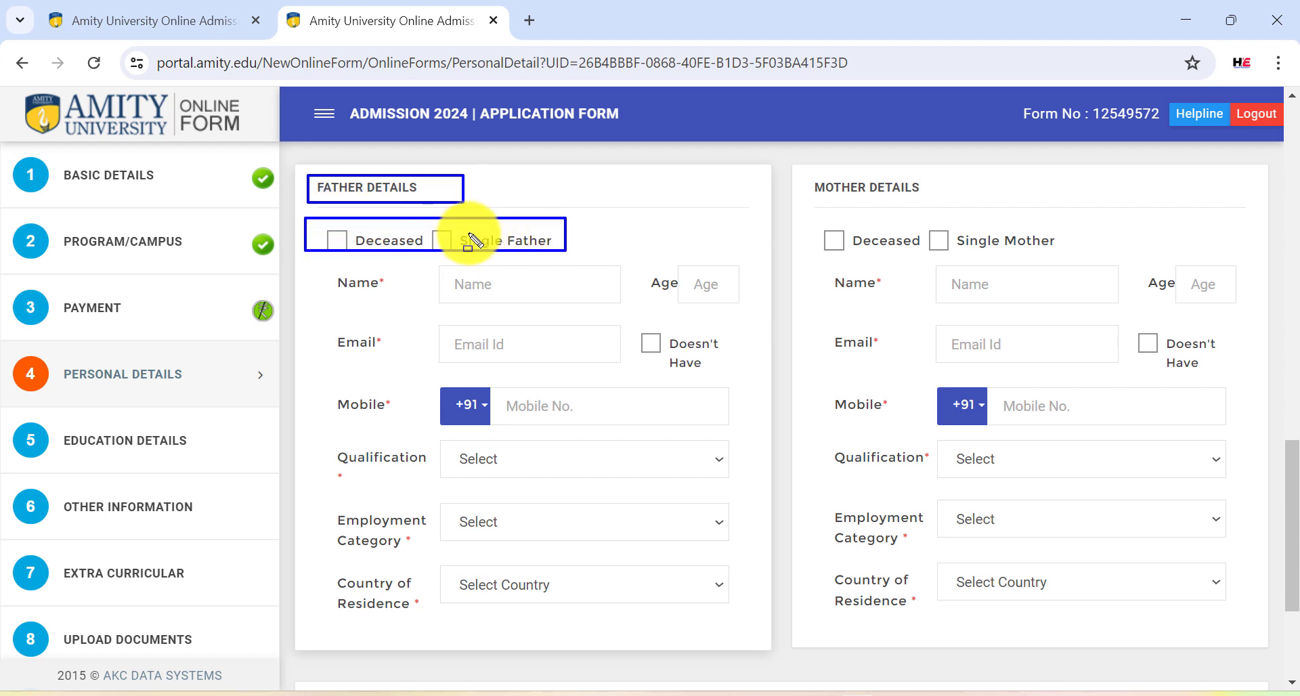
{"action": "key", "text": "Escape"}
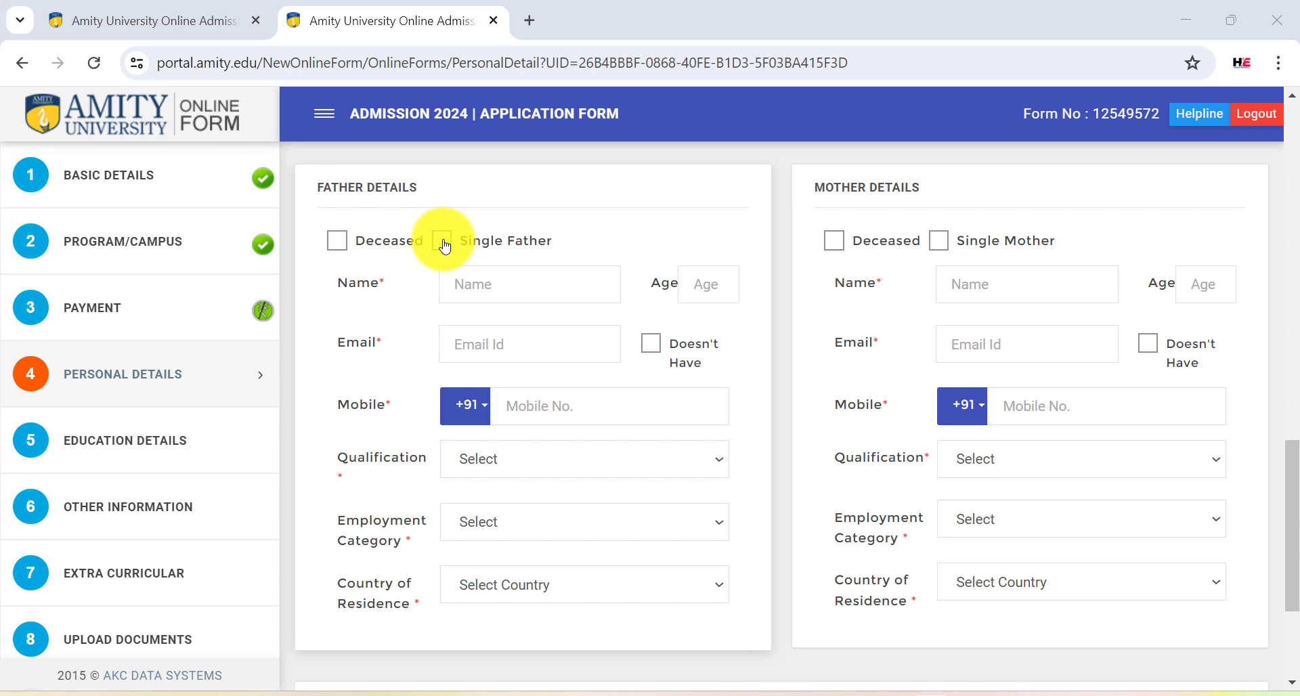
Step: Mark the father as Single Father and review the name, age, email and mobile fields of his details
{"action": "left_click", "coordinate": [442, 241]}
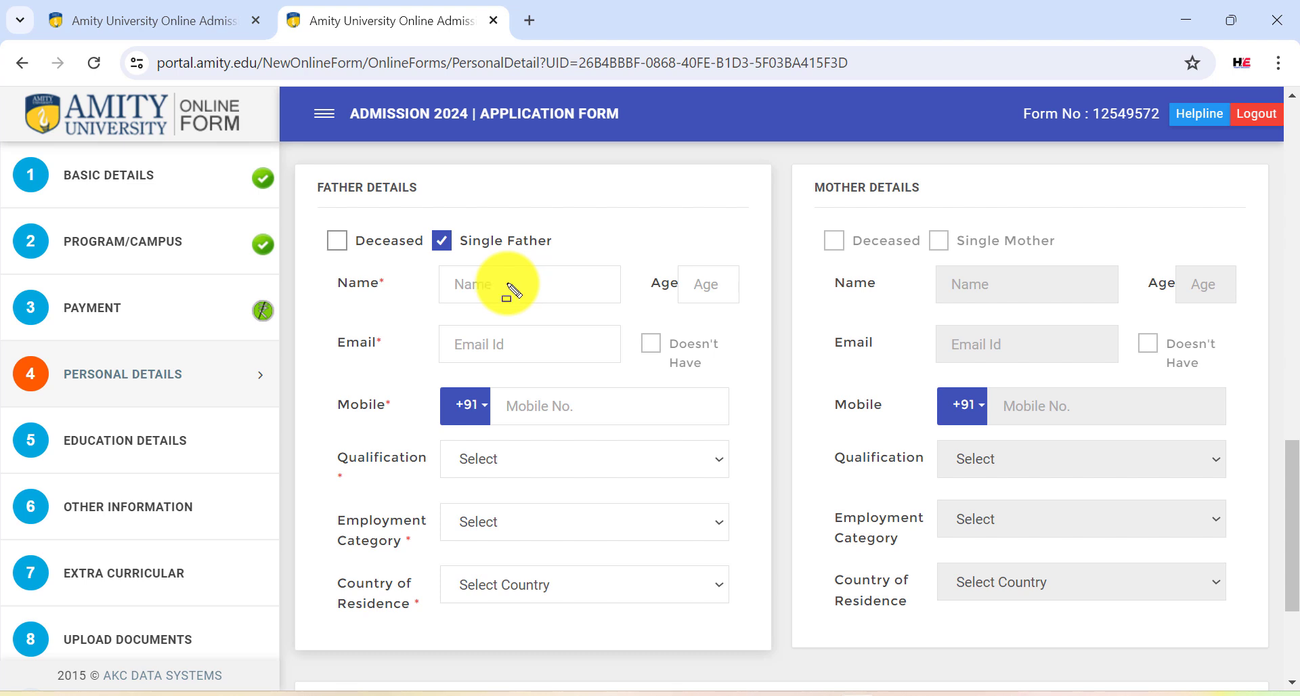
{"action": "key", "text": "ctrl+2"}
{"action": "left_click_drag", "start_coordinate": [446, 270], "coordinate": [529, 294]}
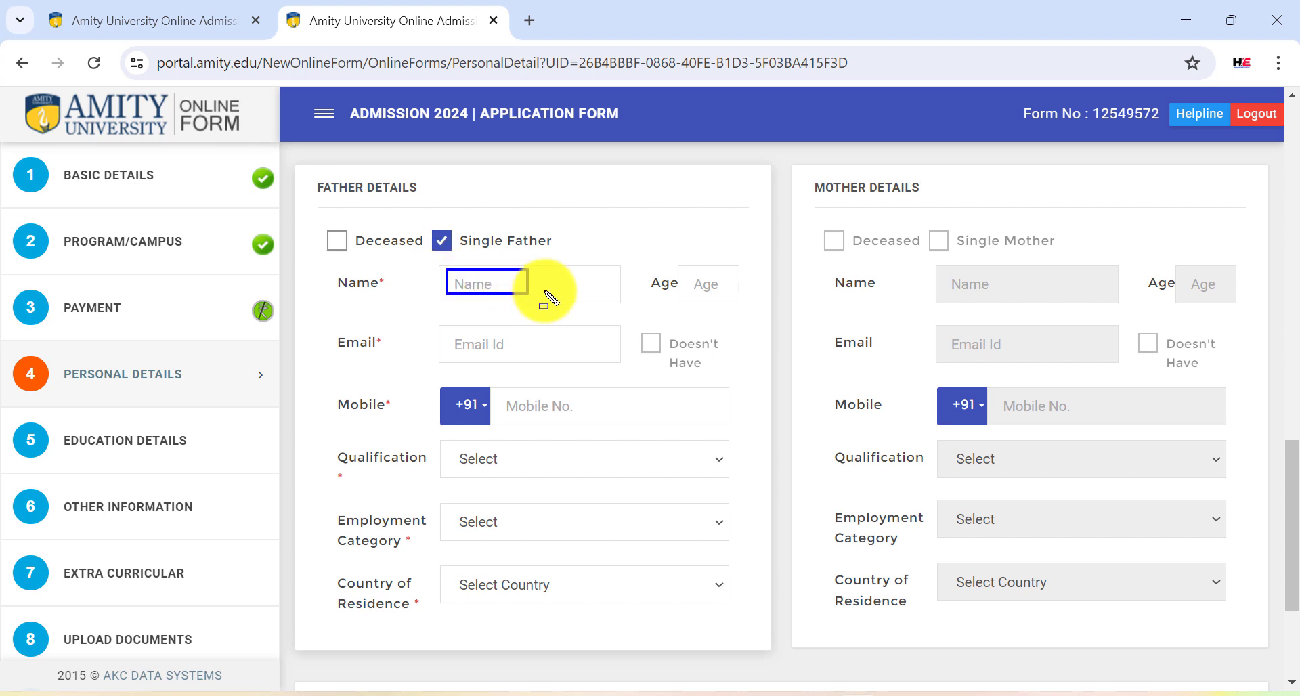
{"action": "left_click_drag", "start_coordinate": [678, 268], "coordinate": [740, 290]}
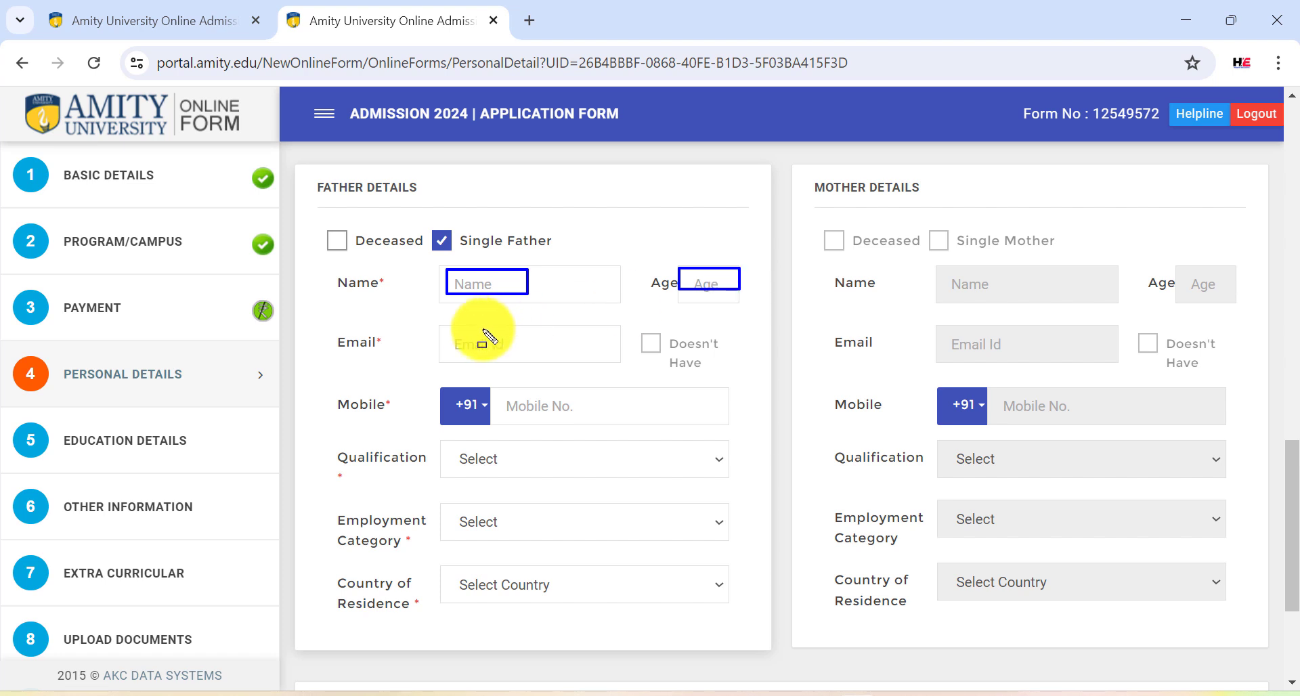
{"action": "left_click_drag", "start_coordinate": [439, 331], "coordinate": [558, 353]}
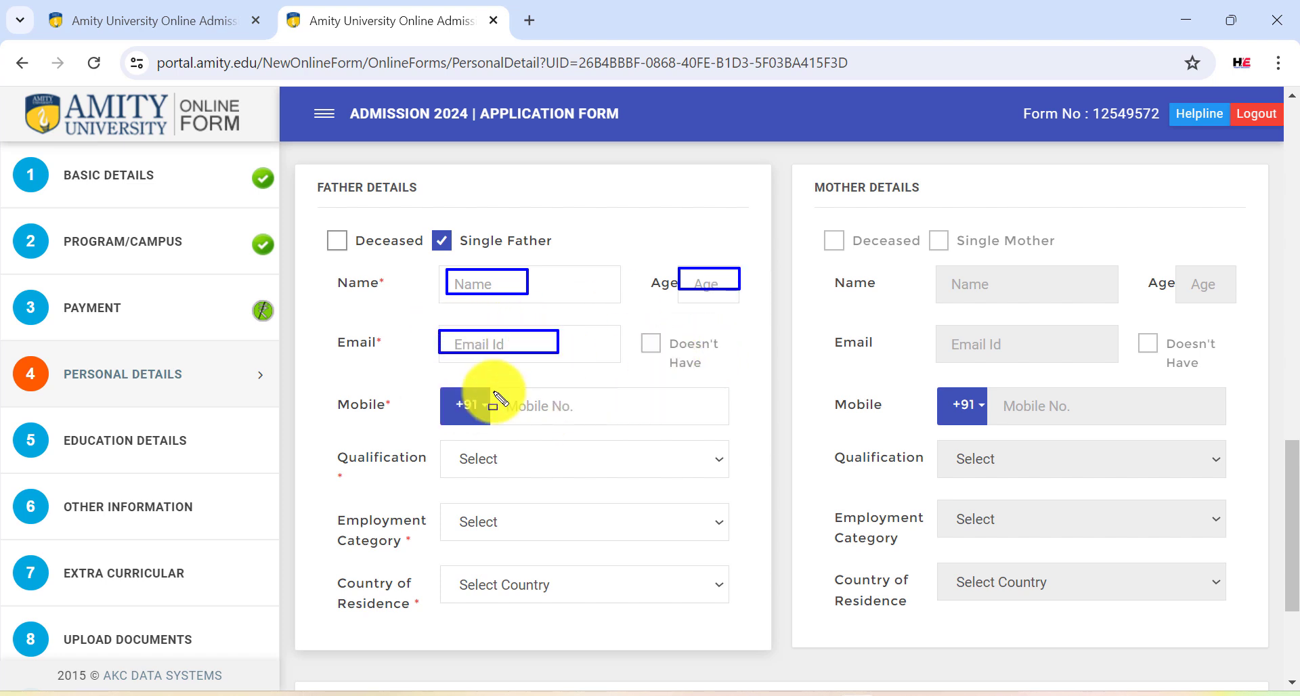
{"action": "left_click_drag", "start_coordinate": [497, 393], "coordinate": [610, 415]}
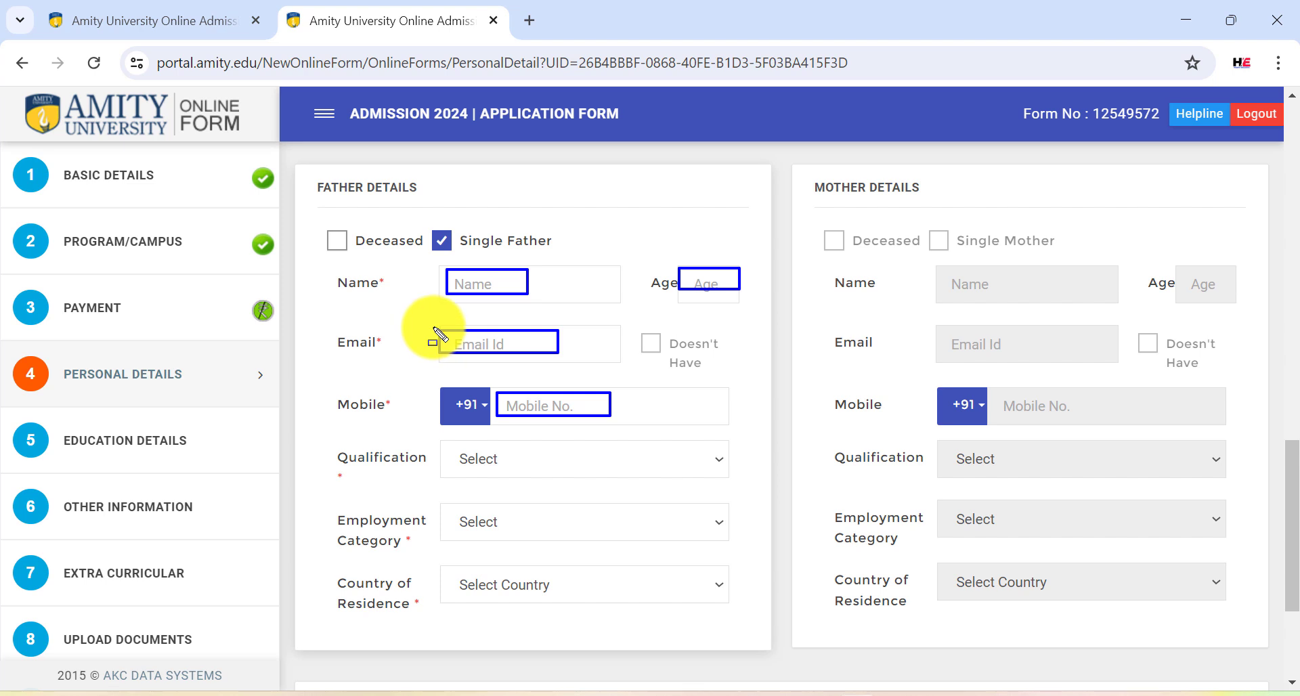
{"action": "left_click_drag", "start_coordinate": [432, 328], "coordinate": [765, 370]}
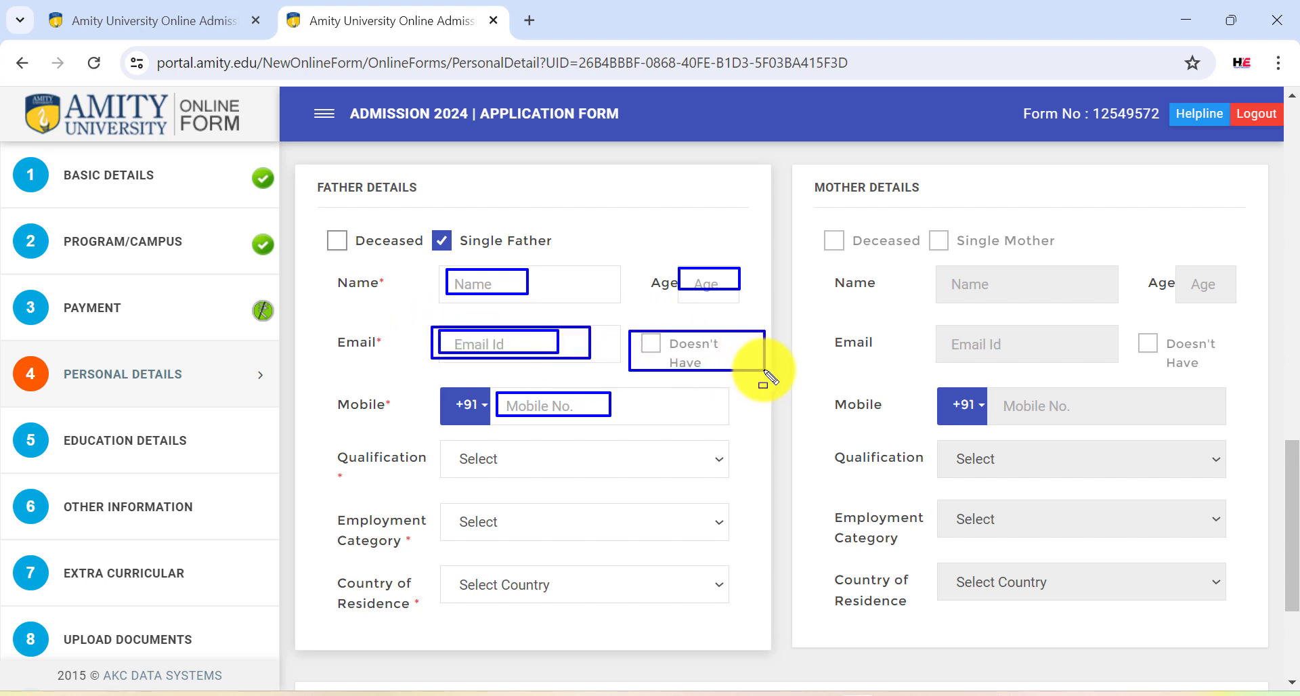
{"action": "key", "text": "Escape"}
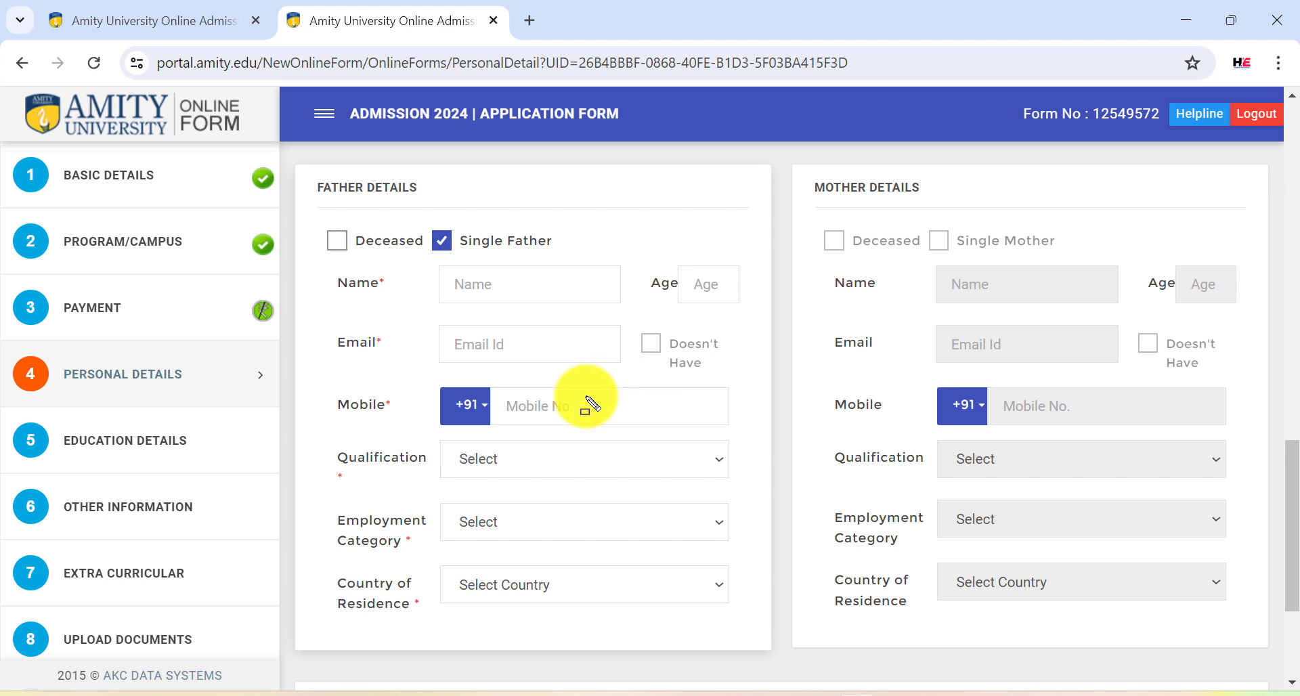
Step: Examine the father's mobile, qualification, employment category and country of residence fields, and the Mother Details section
{"action": "left_click_drag", "start_coordinate": [493, 391], "coordinate": [650, 421]}
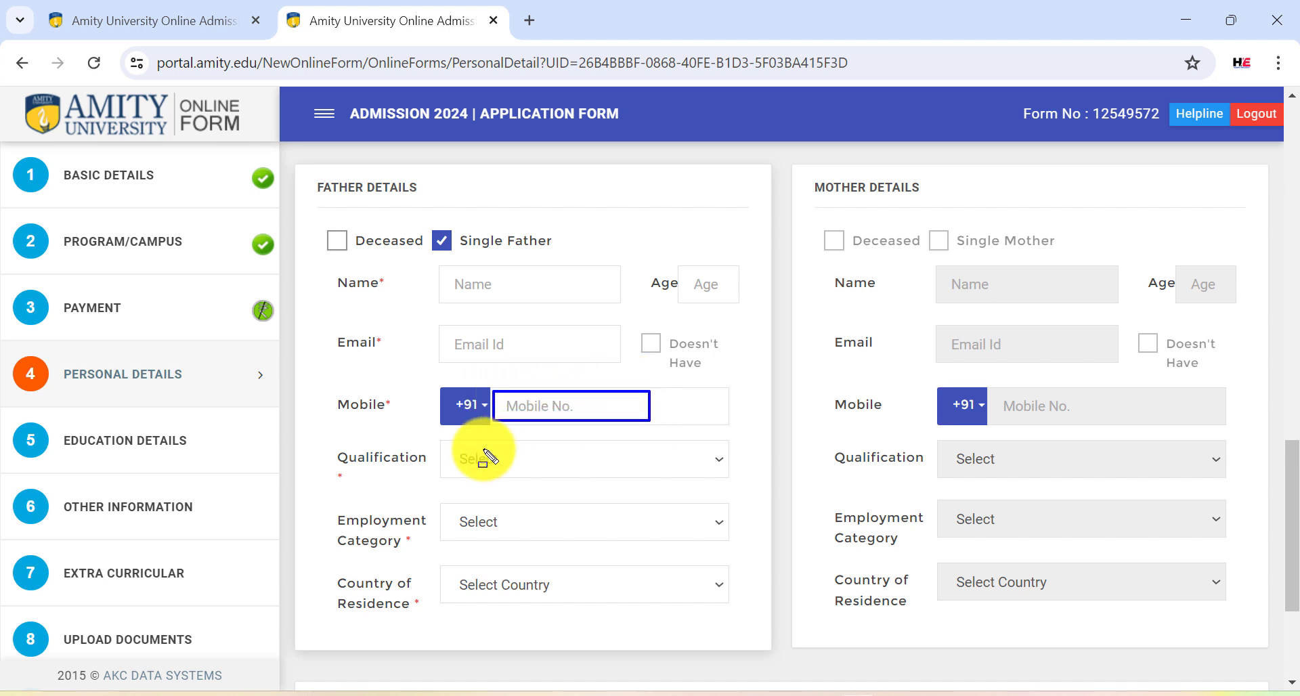
{"action": "left_click_drag", "start_coordinate": [449, 444], "coordinate": [577, 460]}
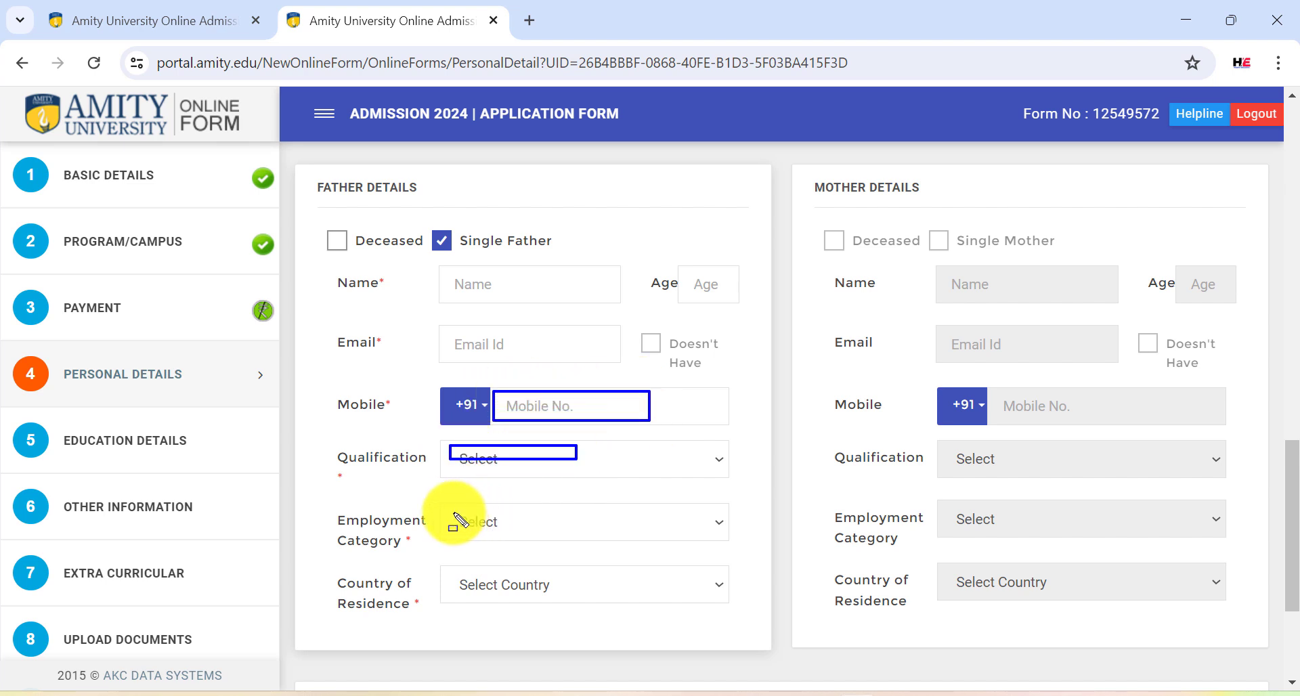
{"action": "left_click_drag", "start_coordinate": [450, 511], "coordinate": [577, 544]}
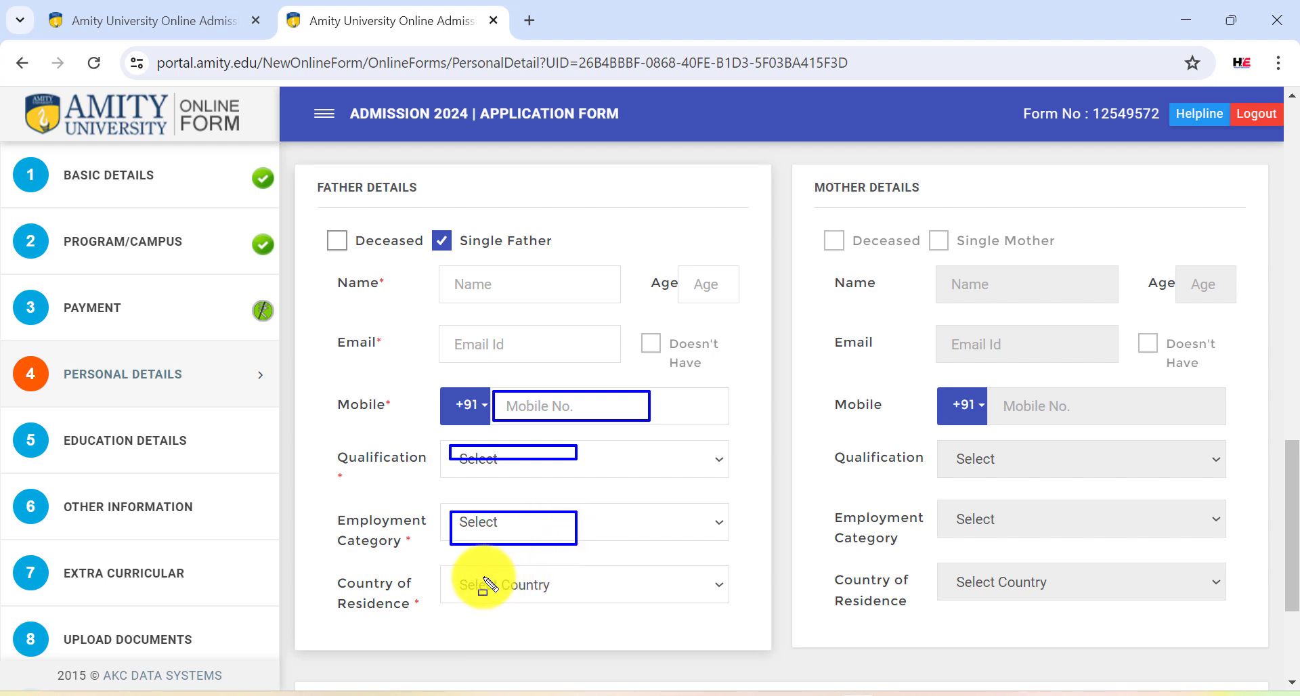
{"action": "mouse_move", "coordinate": [467, 573]}
{"action": "left_mouse_down"}
{"action": "mouse_move", "coordinate": [554, 605]}
{"action": "mouse_move", "coordinate": [629, 604]}
{"action": "left_mouse_up"}
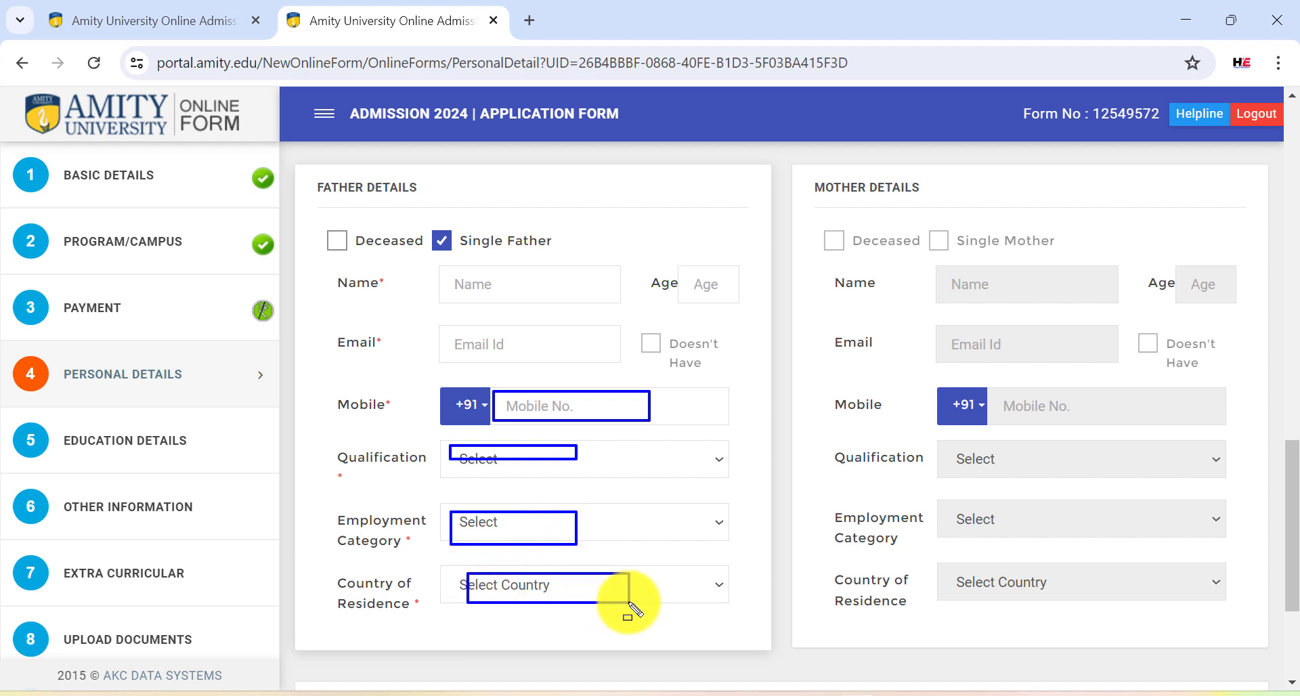
{"action": "left_click_drag", "start_coordinate": [794, 176], "coordinate": [950, 203]}
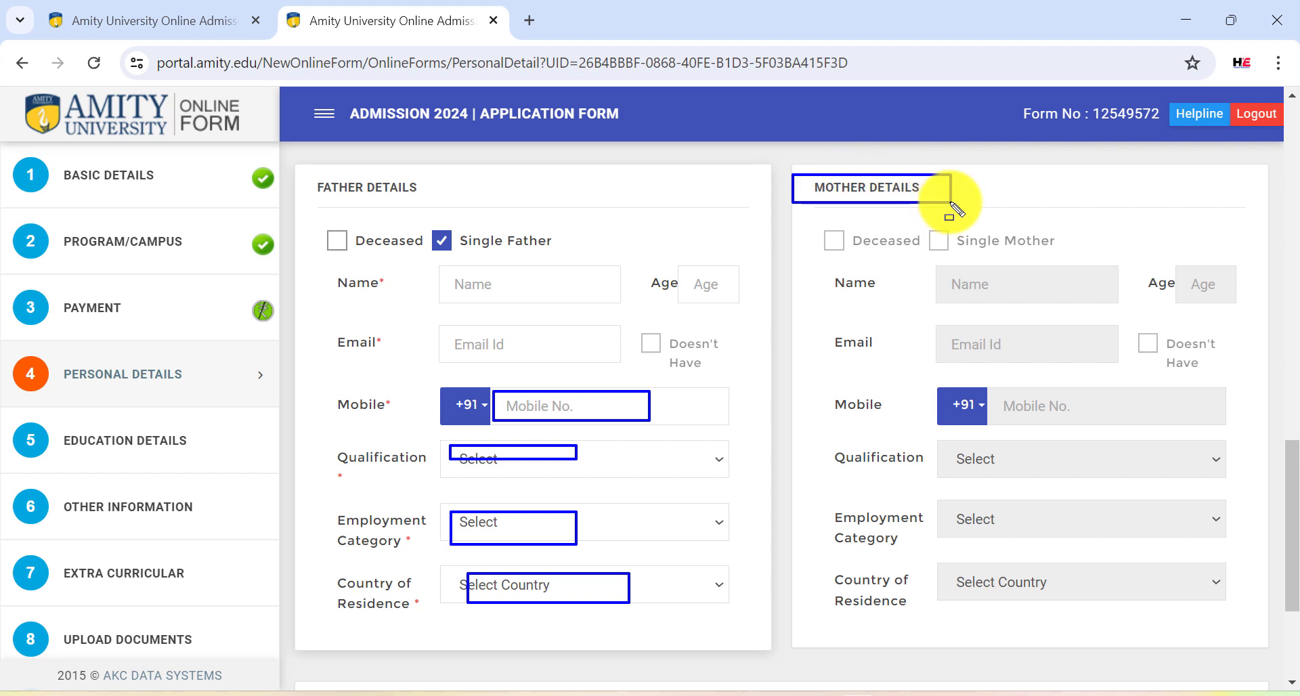
{"action": "mouse_move", "coordinate": [806, 219]}
{"action": "left_mouse_down"}
{"action": "mouse_move", "coordinate": [1160, 542]}
{"action": "mouse_move", "coordinate": [1266, 613]}
{"action": "left_mouse_up"}
Step: Examine the Employee, Student, Alumni and None options for a family member's association with Amity, and how to save the section
{"action": "scroll", "coordinate": [1271, 619], "scroll_direction": "down", "scroll_amount": 3}
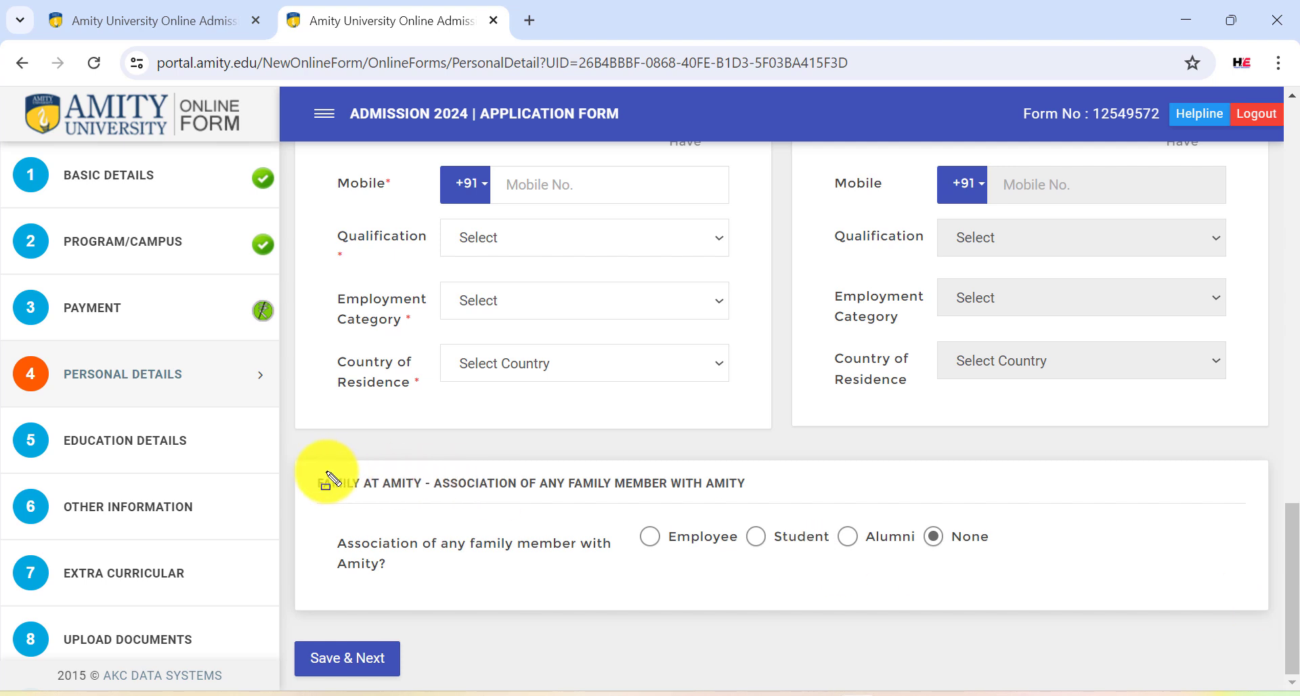
{"action": "mouse_move", "coordinate": [297, 470]}
{"action": "left_mouse_down"}
{"action": "mouse_move", "coordinate": [653, 510]}
{"action": "mouse_move", "coordinate": [776, 496]}
{"action": "left_mouse_up"}
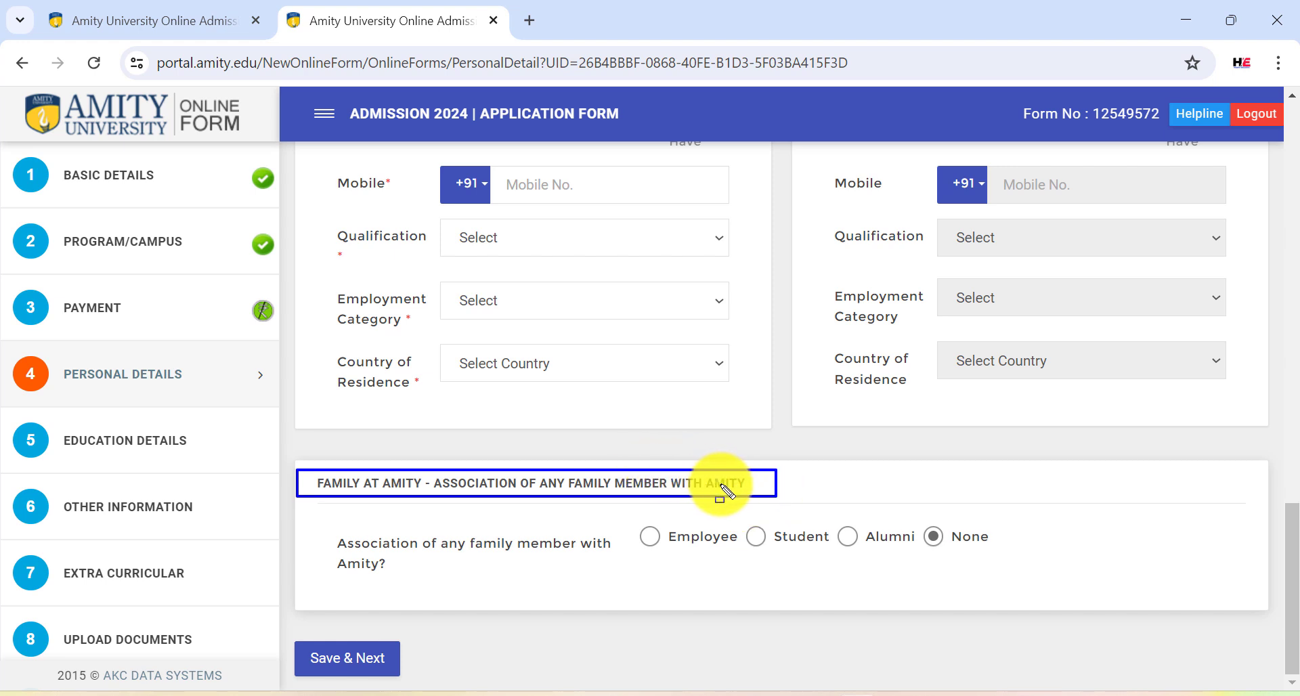
{"action": "mouse_move", "coordinate": [625, 519]}
{"action": "left_mouse_down"}
{"action": "mouse_move", "coordinate": [799, 561]}
{"action": "mouse_move", "coordinate": [936, 559]}
{"action": "left_mouse_up"}
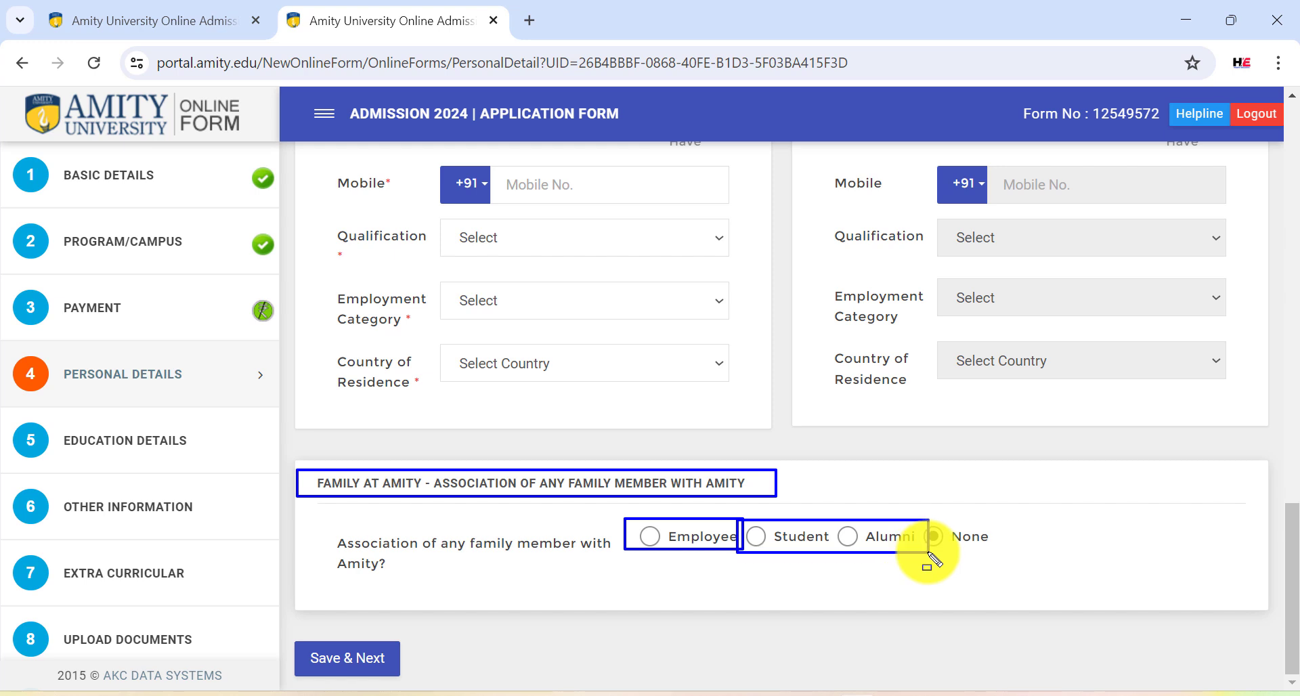
{"action": "left_click_drag", "start_coordinate": [912, 519], "coordinate": [1022, 569]}
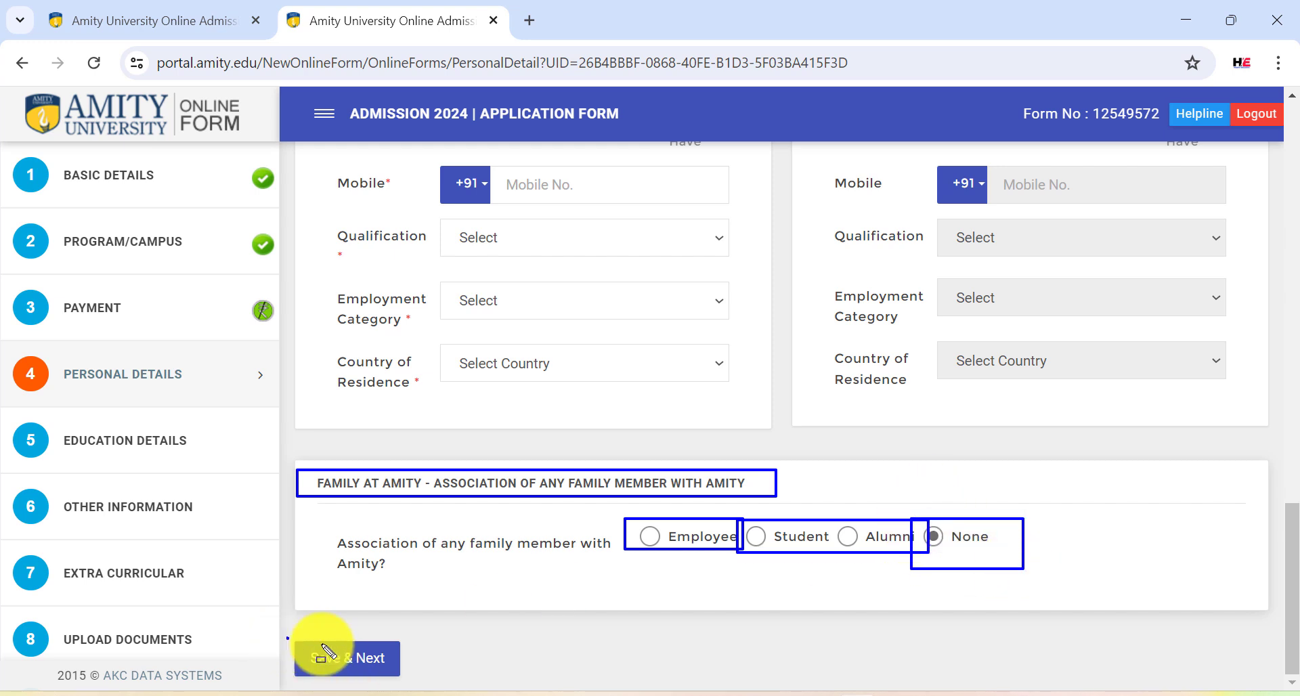
{"action": "left_click_drag", "start_coordinate": [287, 638], "coordinate": [424, 677]}
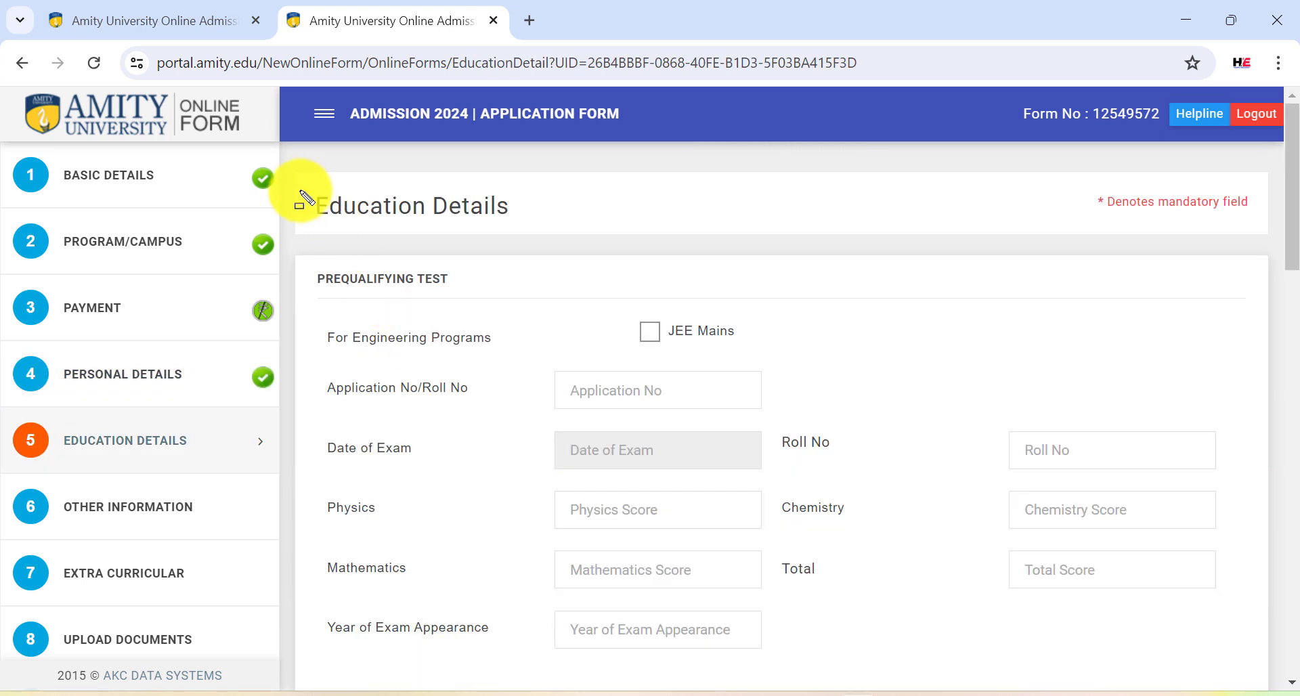
Step: Examine the Prequalifying Test section of Education Details, including the JEE Mains option and the application number field
{"action": "left_click_drag", "start_coordinate": [296, 188], "coordinate": [573, 247]}
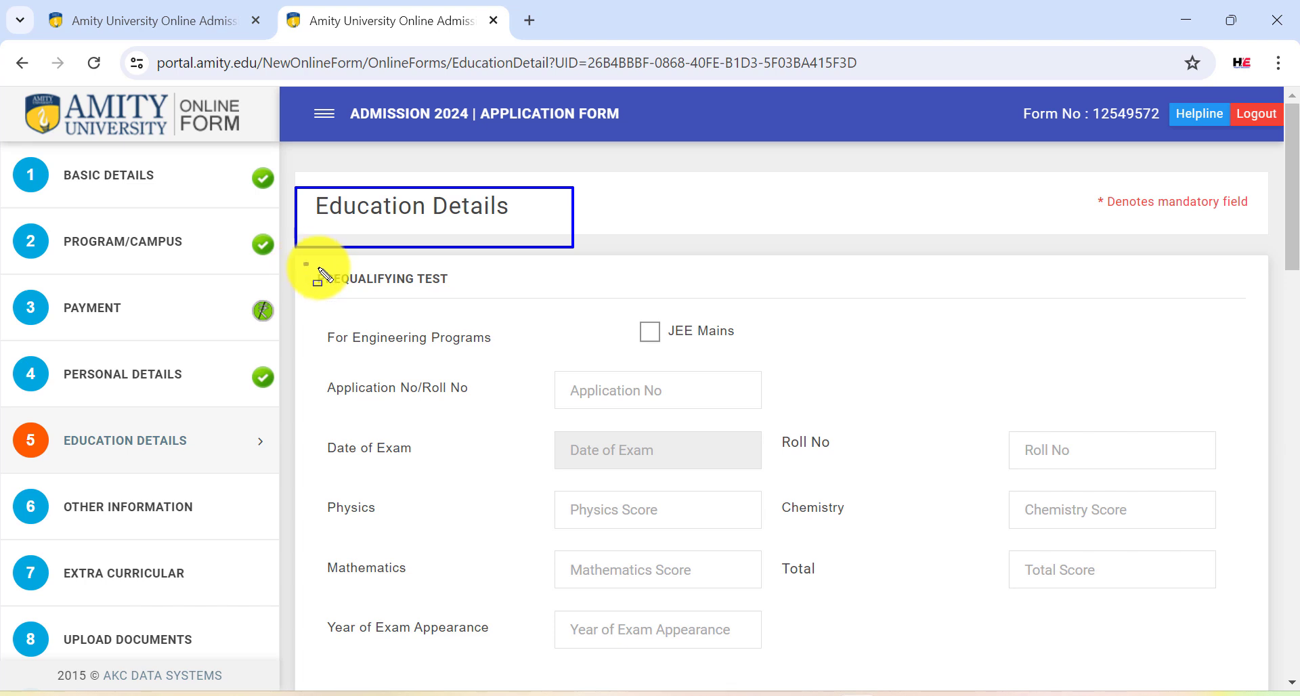
{"action": "left_click_drag", "start_coordinate": [304, 263], "coordinate": [502, 293]}
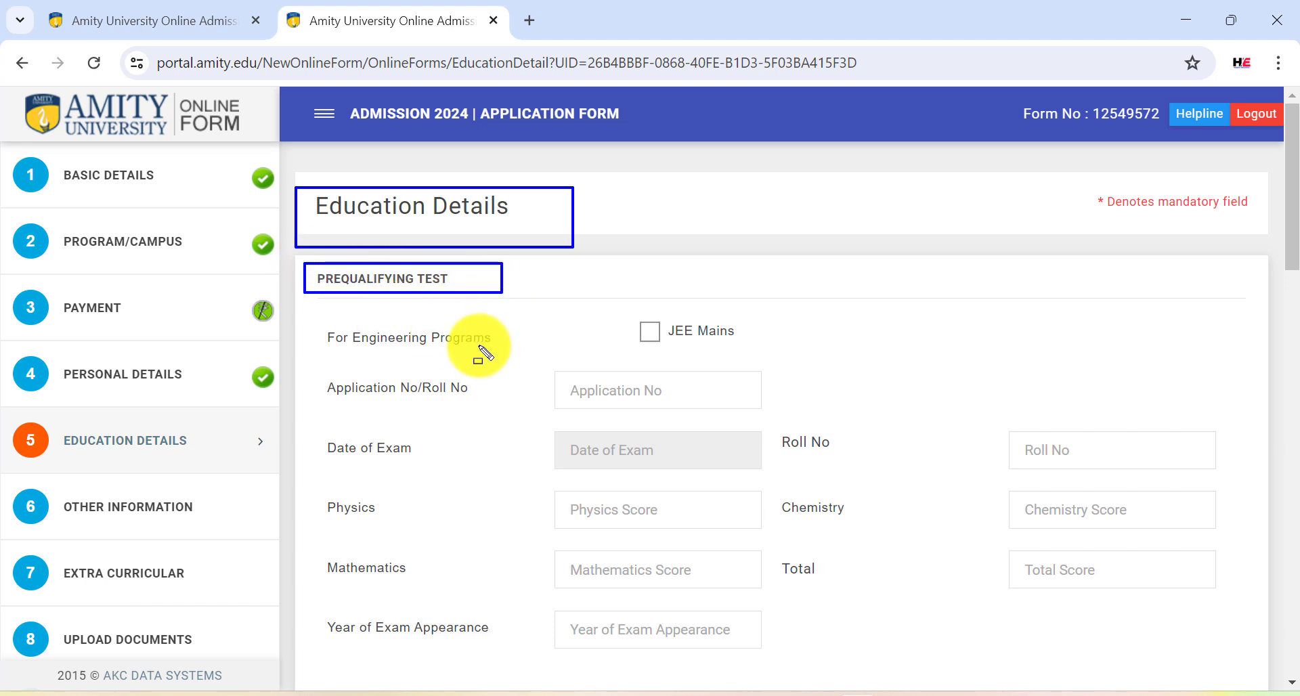
{"action": "left_click_drag", "start_coordinate": [614, 318], "coordinate": [754, 352]}
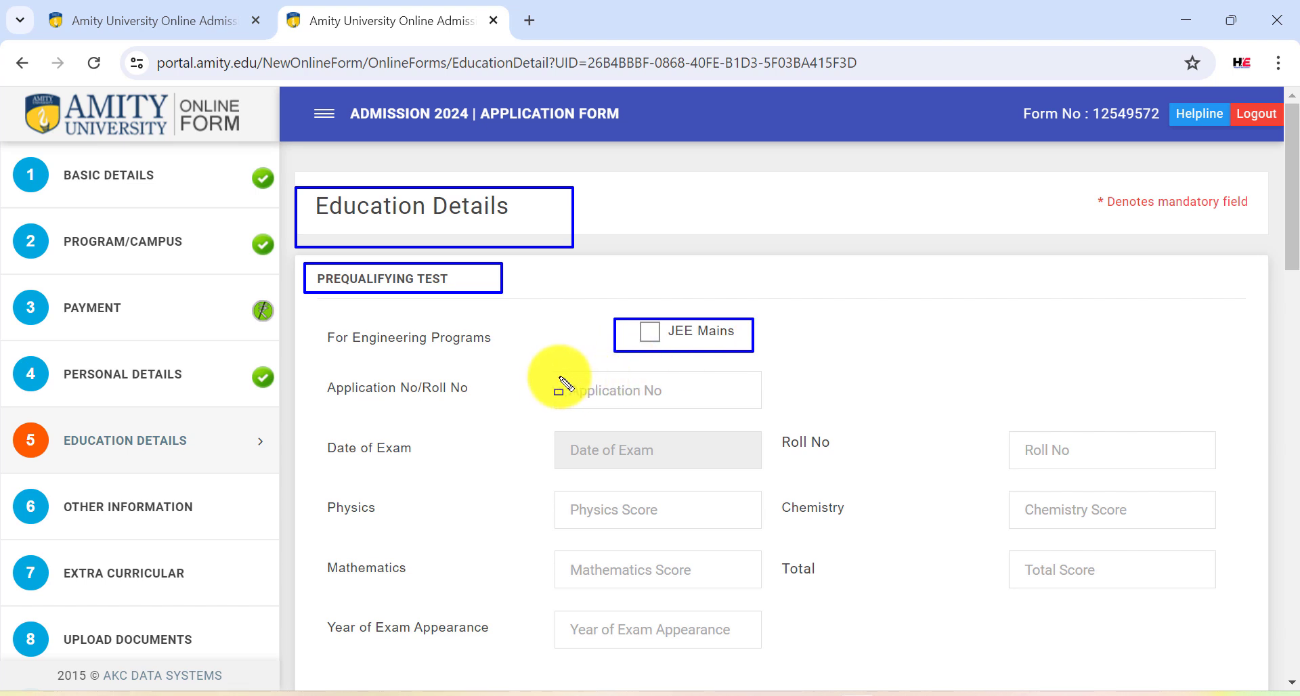
{"action": "left_click_drag", "start_coordinate": [555, 375], "coordinate": [663, 411]}
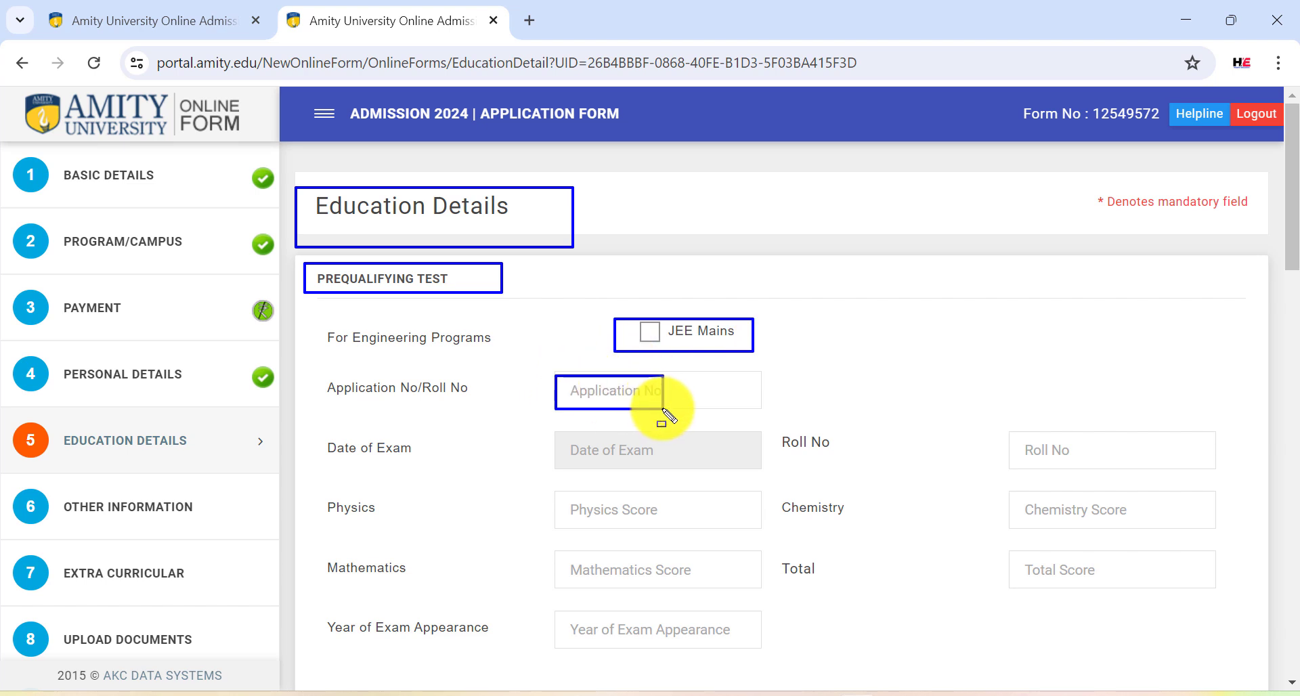
Step: Review the Class X and Class XII sections and check the marking system options for Class XII
{"action": "scroll", "coordinate": [1282, 302], "scroll_direction": "down", "scroll_amount": 5}
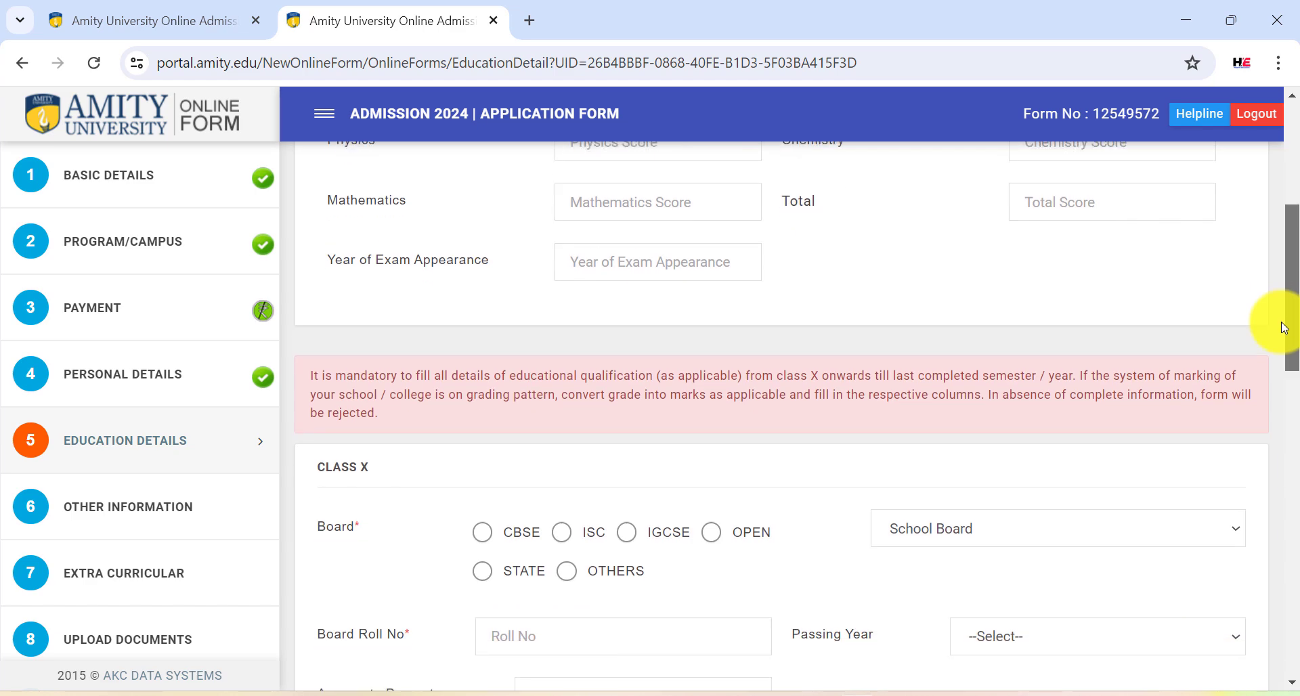
{"action": "scroll", "coordinate": [1285, 331], "scroll_direction": "down", "scroll_amount": 1}
{"action": "left_click_drag", "start_coordinate": [1285, 334], "coordinate": [1285, 581]}
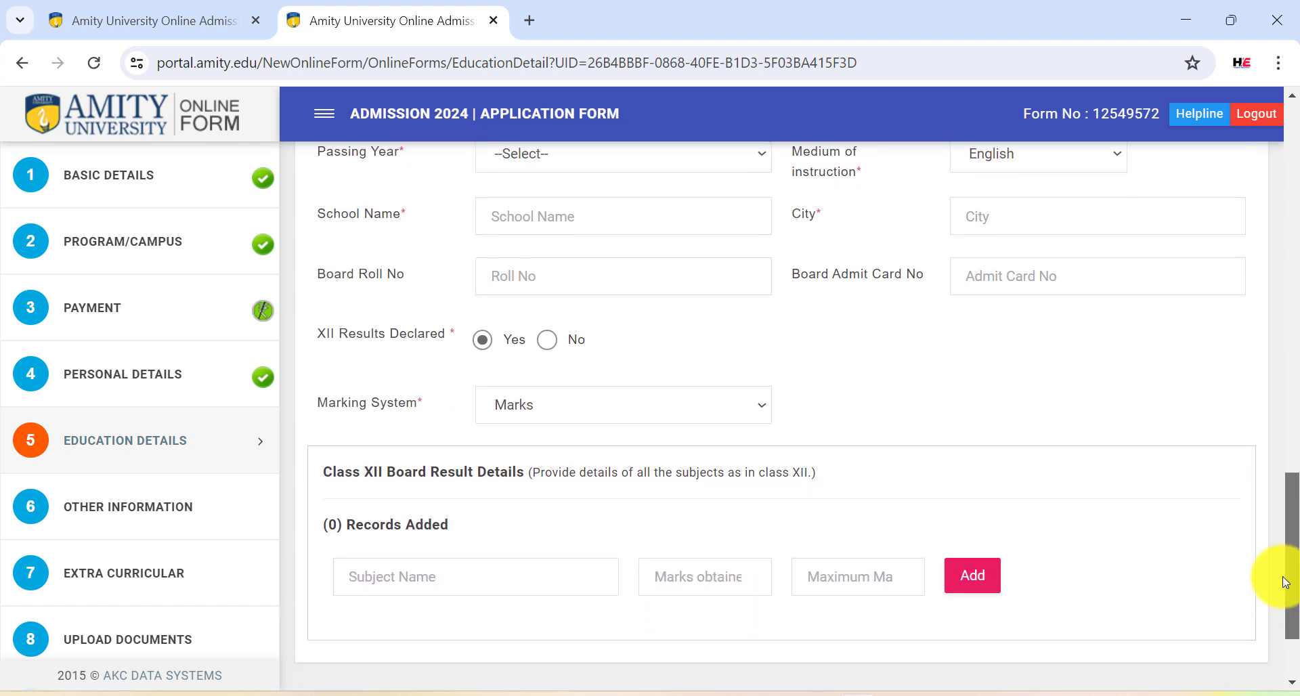
{"action": "left_click_drag", "start_coordinate": [1285, 581], "coordinate": [1292, 618]}
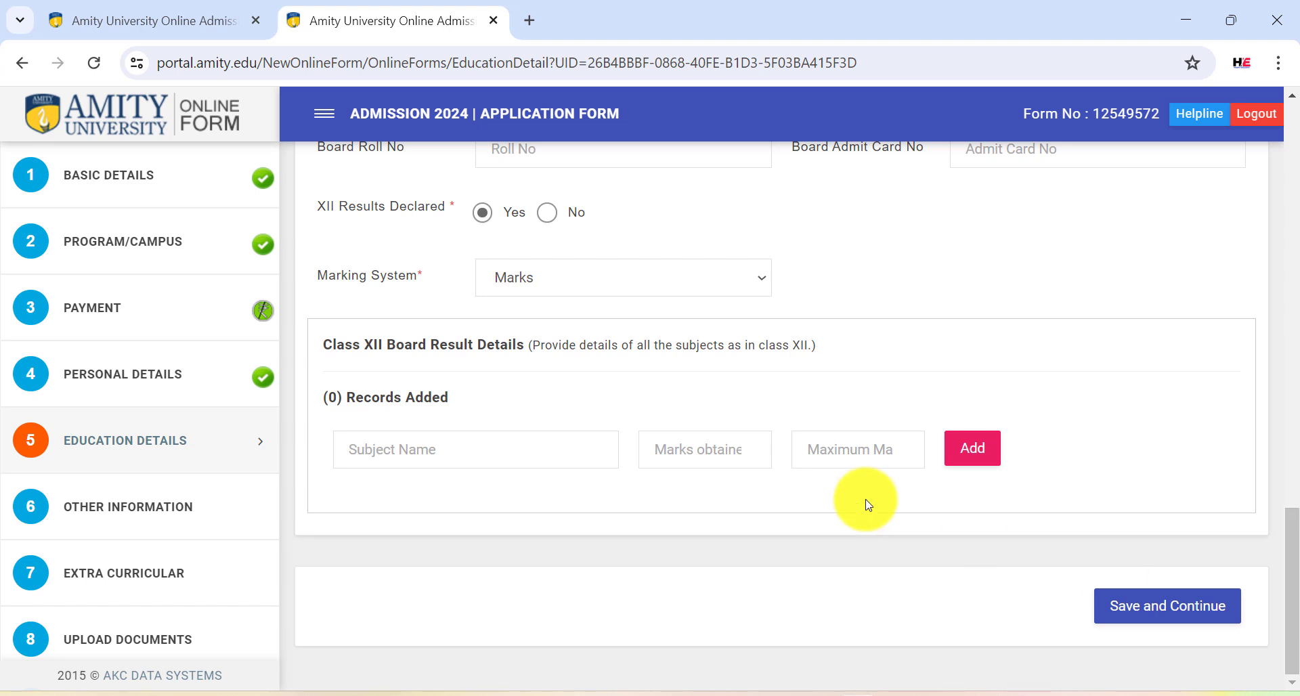
{"action": "left_click", "coordinate": [684, 289]}
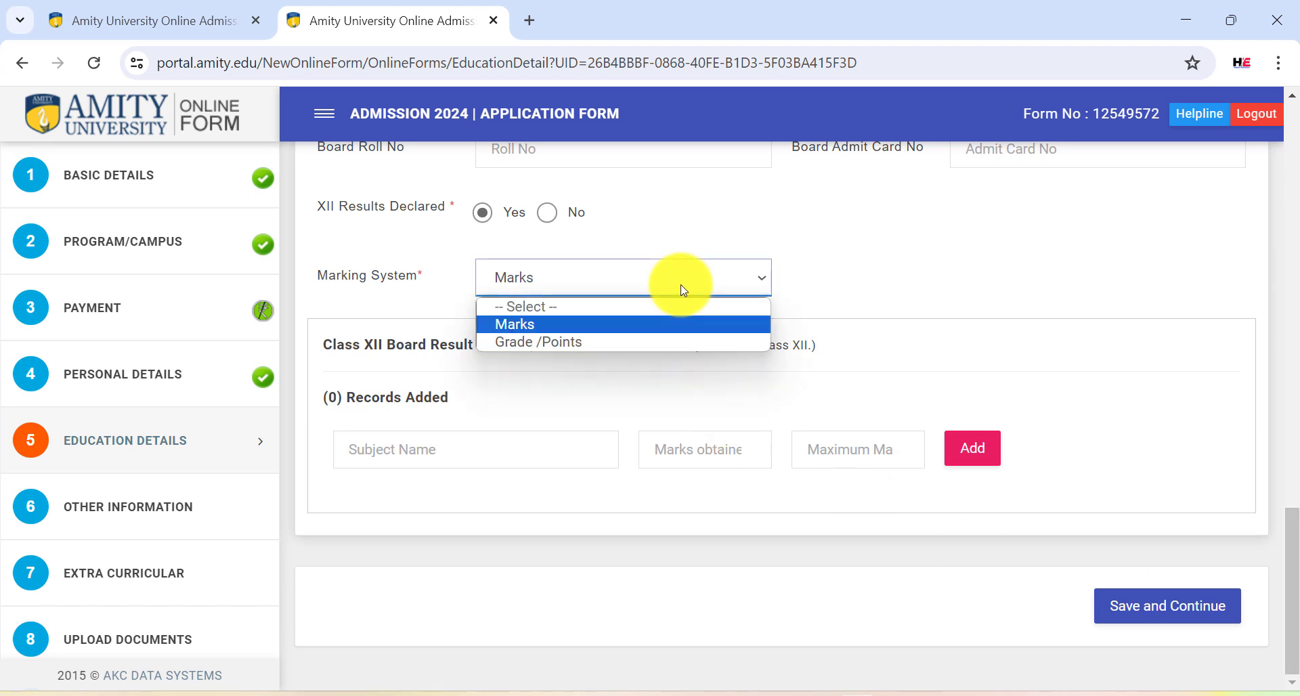
{"action": "left_click", "coordinate": [851, 313]}
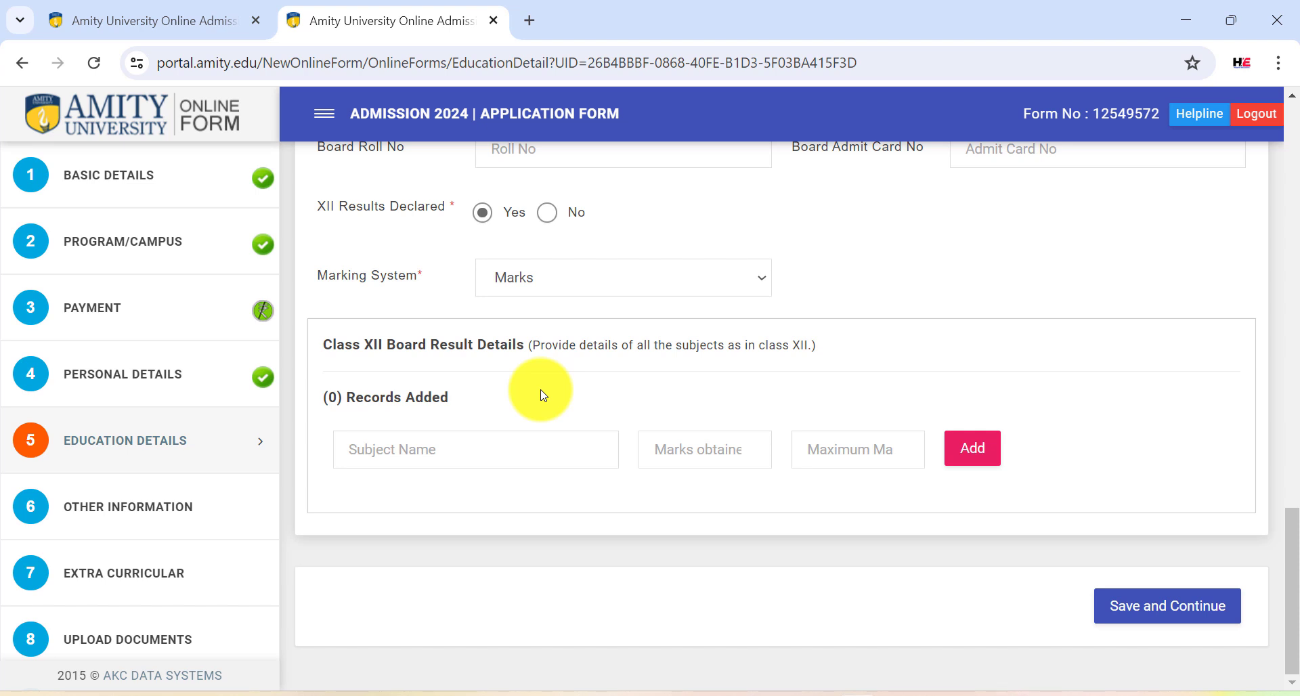
Step: Examine the Class XII board result fields for subject name, marks obtained and maximum marks, and how to add records and save
{"action": "left_click", "coordinate": [467, 450]}
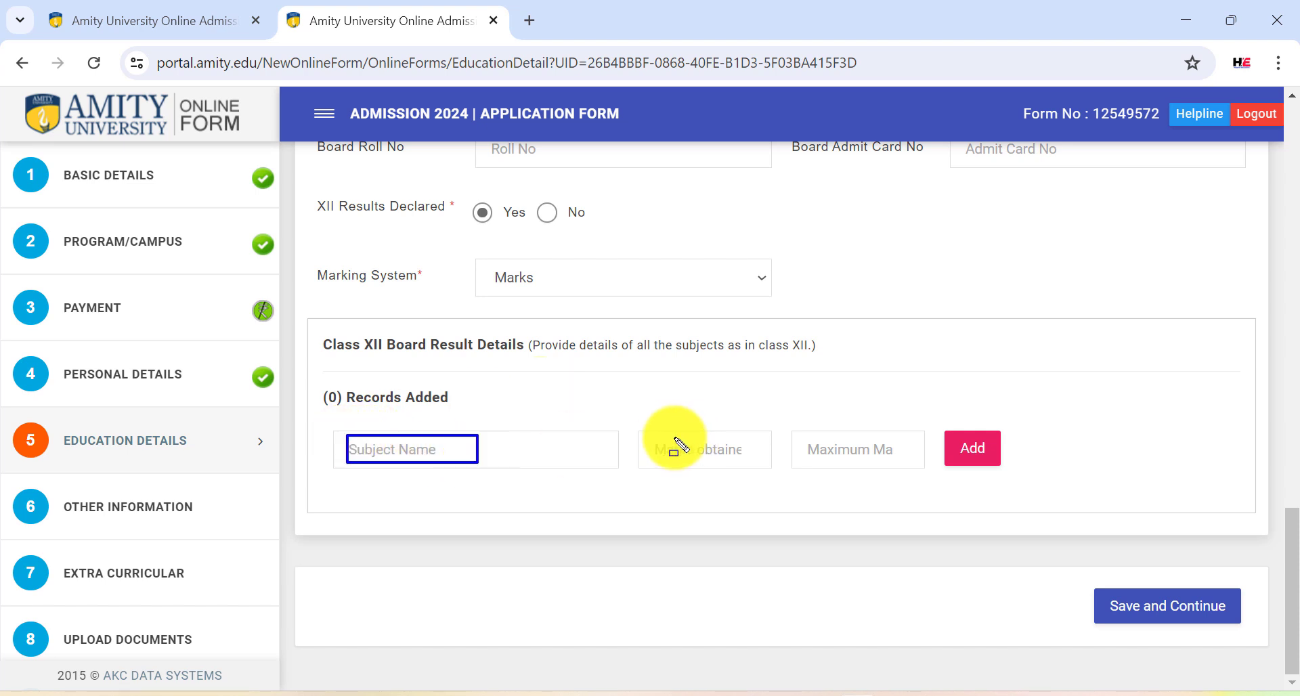
{"action": "left_click_drag", "start_coordinate": [640, 431], "coordinate": [743, 468]}
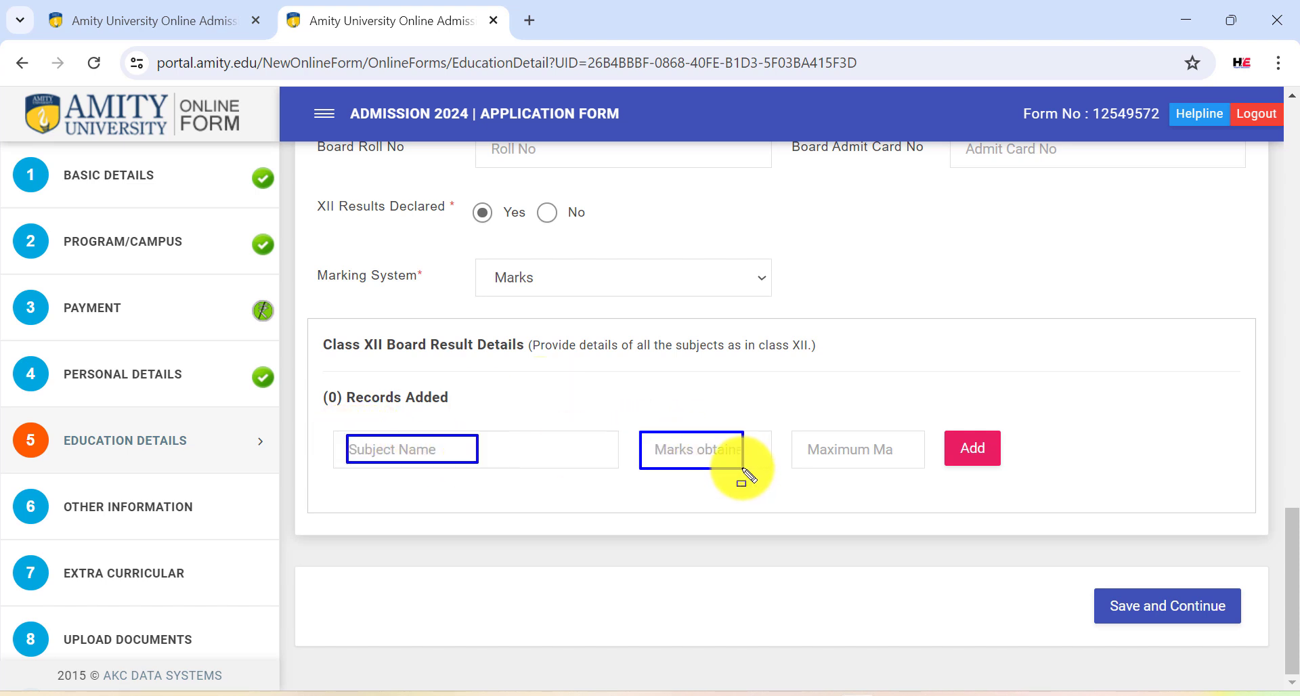
{"action": "left_click_drag", "start_coordinate": [793, 436], "coordinate": [924, 460]}
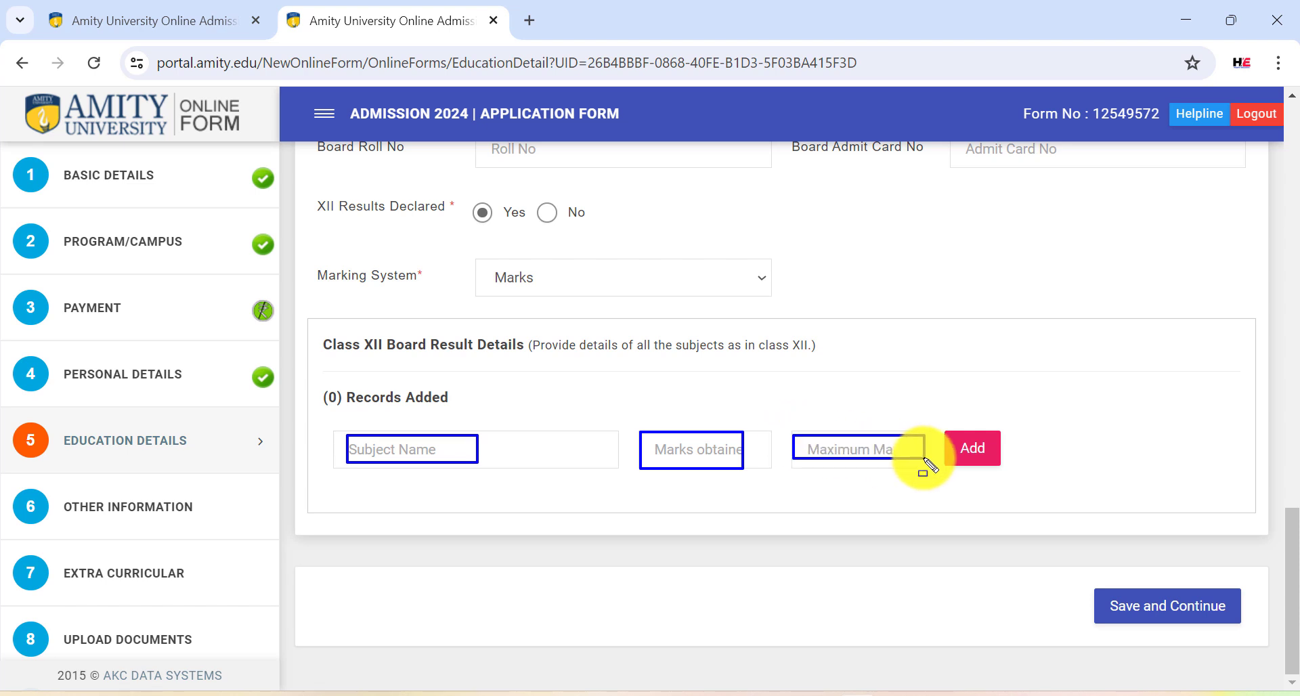
{"action": "left_click_drag", "start_coordinate": [936, 424], "coordinate": [1007, 468]}
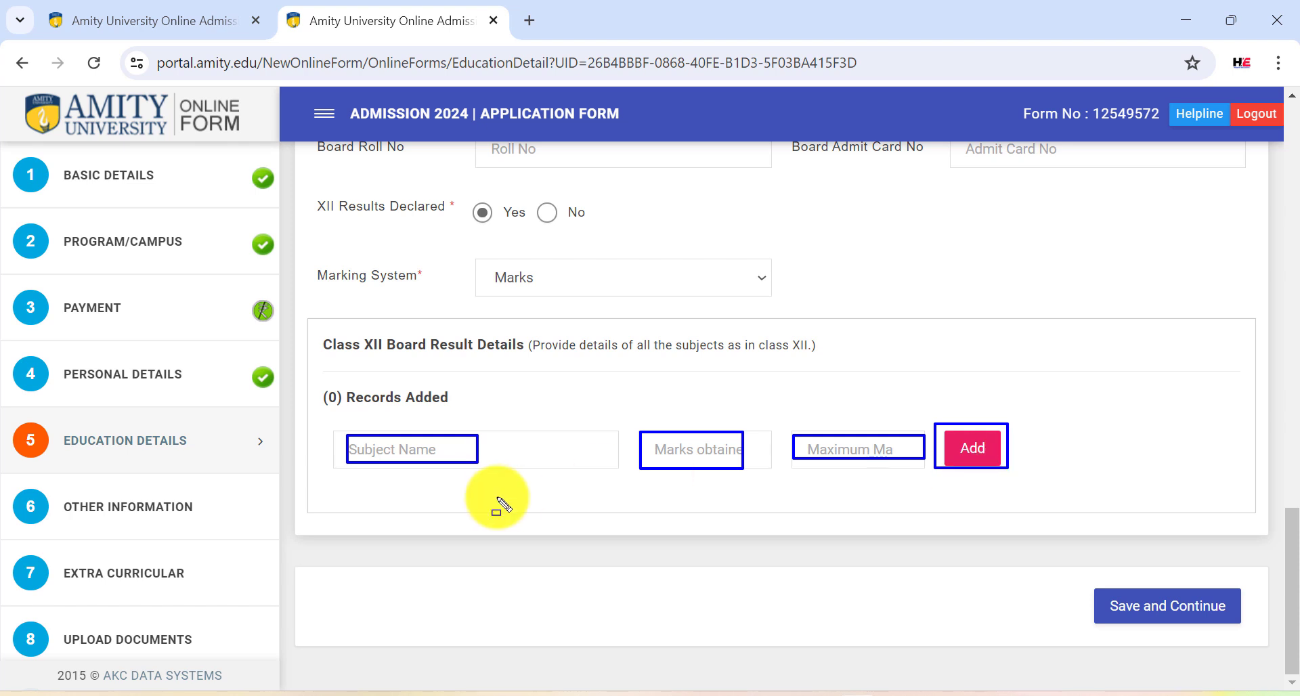
{"action": "left_click_drag", "start_coordinate": [312, 463], "coordinate": [942, 562]}
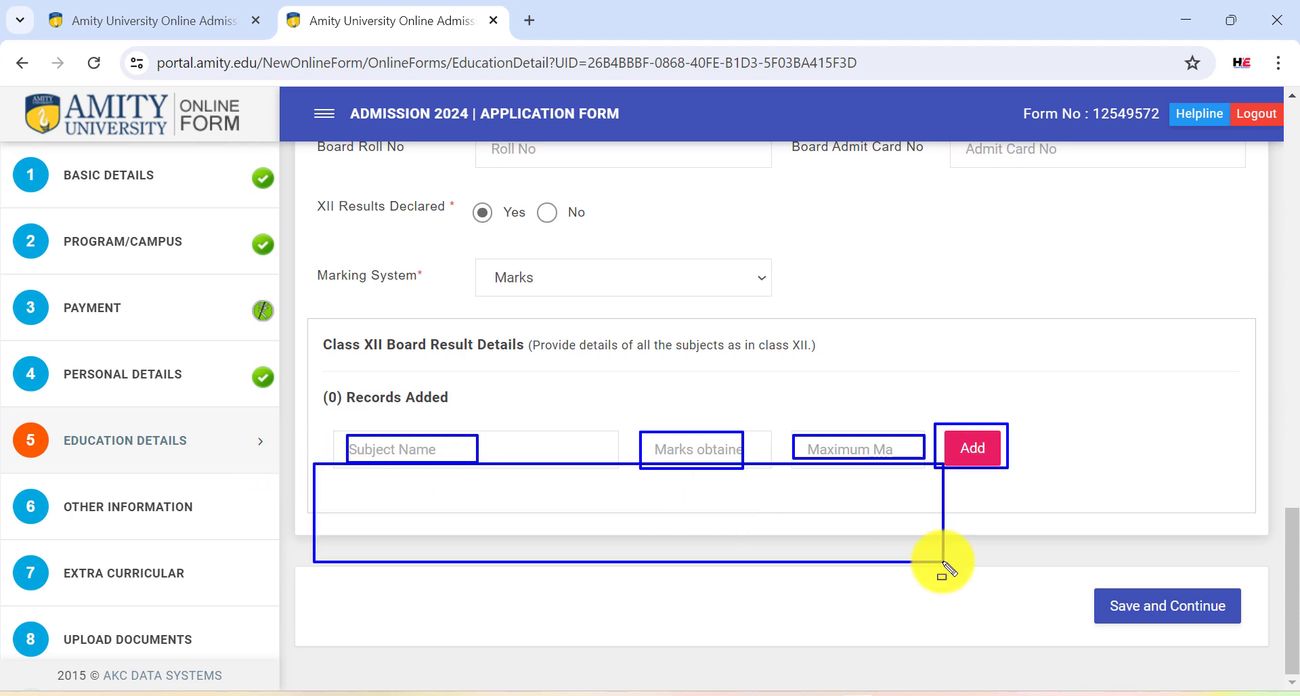
{"action": "mouse_move", "coordinate": [1083, 582]}
{"action": "left_mouse_down"}
{"action": "mouse_move", "coordinate": [1111, 606]}
{"action": "mouse_move", "coordinate": [1277, 629]}
{"action": "left_mouse_up"}
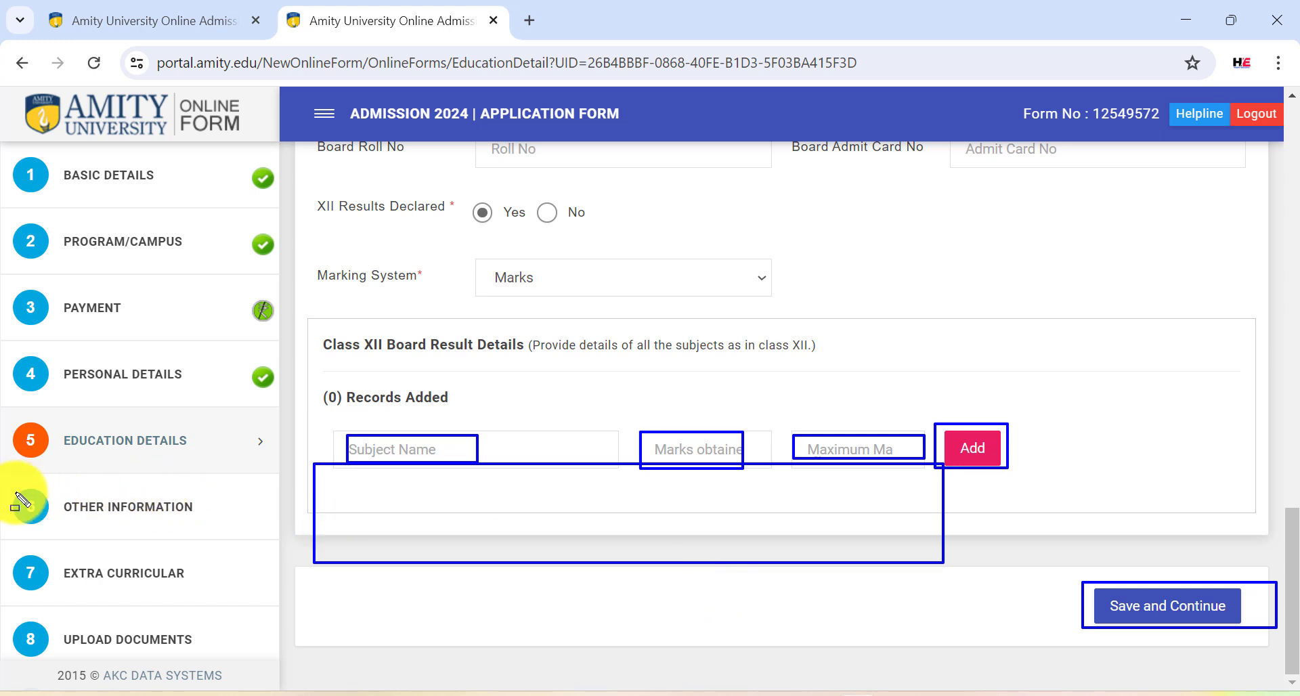
Step: Examine the remaining form stages Other Information, Extra Curricular, Upload Documents and Finish, and the completion status of Payment and Program/Campus
{"action": "mouse_move", "coordinate": [1, 484]}
{"action": "left_mouse_down"}
{"action": "mouse_move", "coordinate": [174, 529]}
{"action": "mouse_move", "coordinate": [244, 529]}
{"action": "left_mouse_up"}
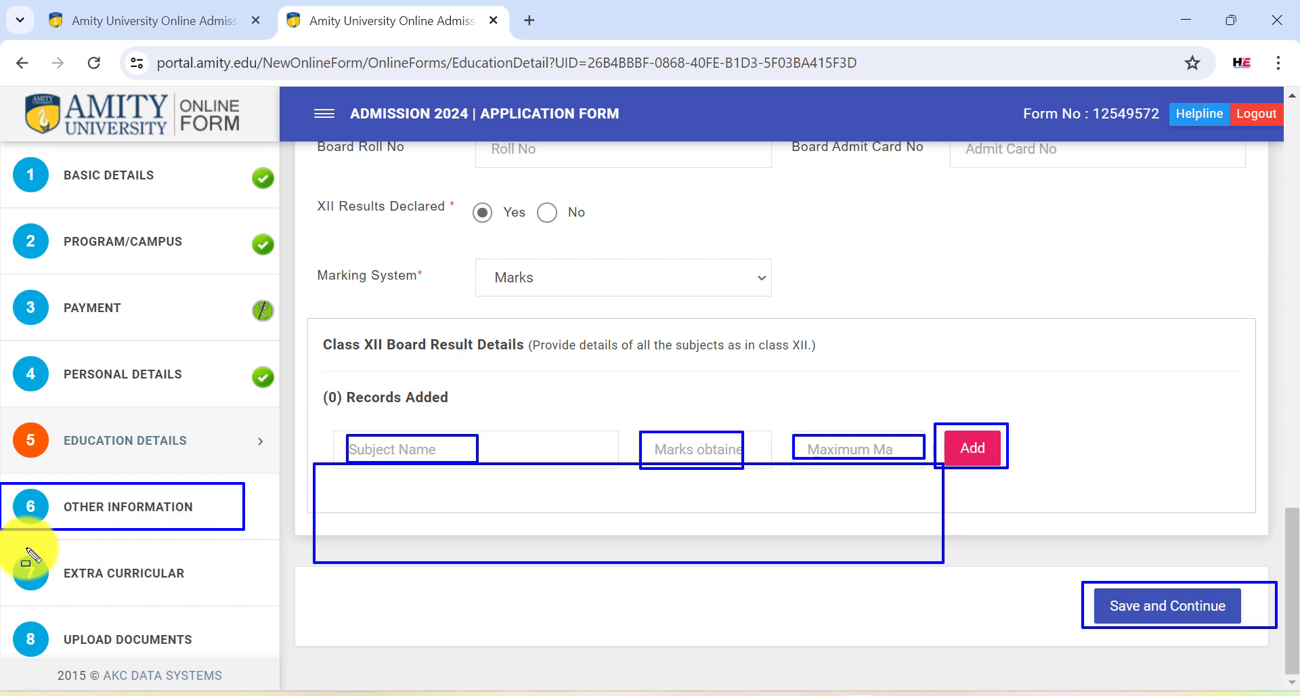
{"action": "mouse_move", "coordinate": [3, 552]}
{"action": "left_mouse_down"}
{"action": "mouse_move", "coordinate": [17, 567]}
{"action": "mouse_move", "coordinate": [212, 591]}
{"action": "left_mouse_up"}
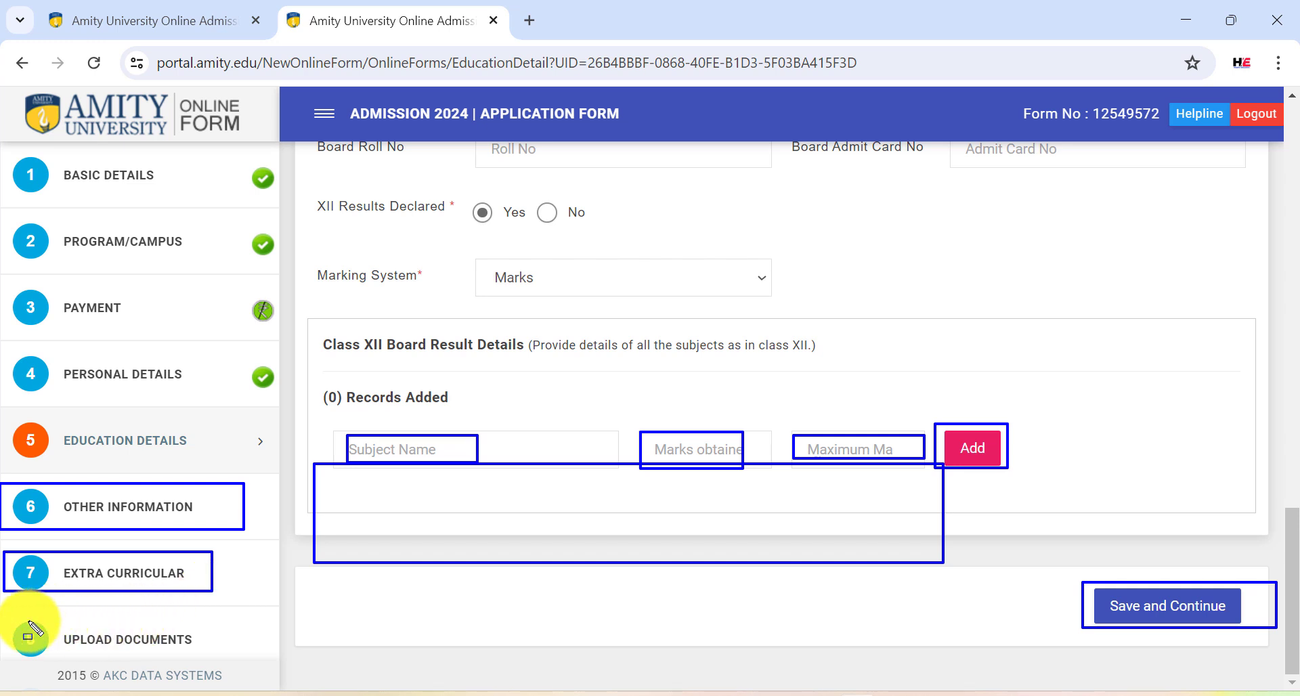
{"action": "left_click_drag", "start_coordinate": [2, 621], "coordinate": [220, 664]}
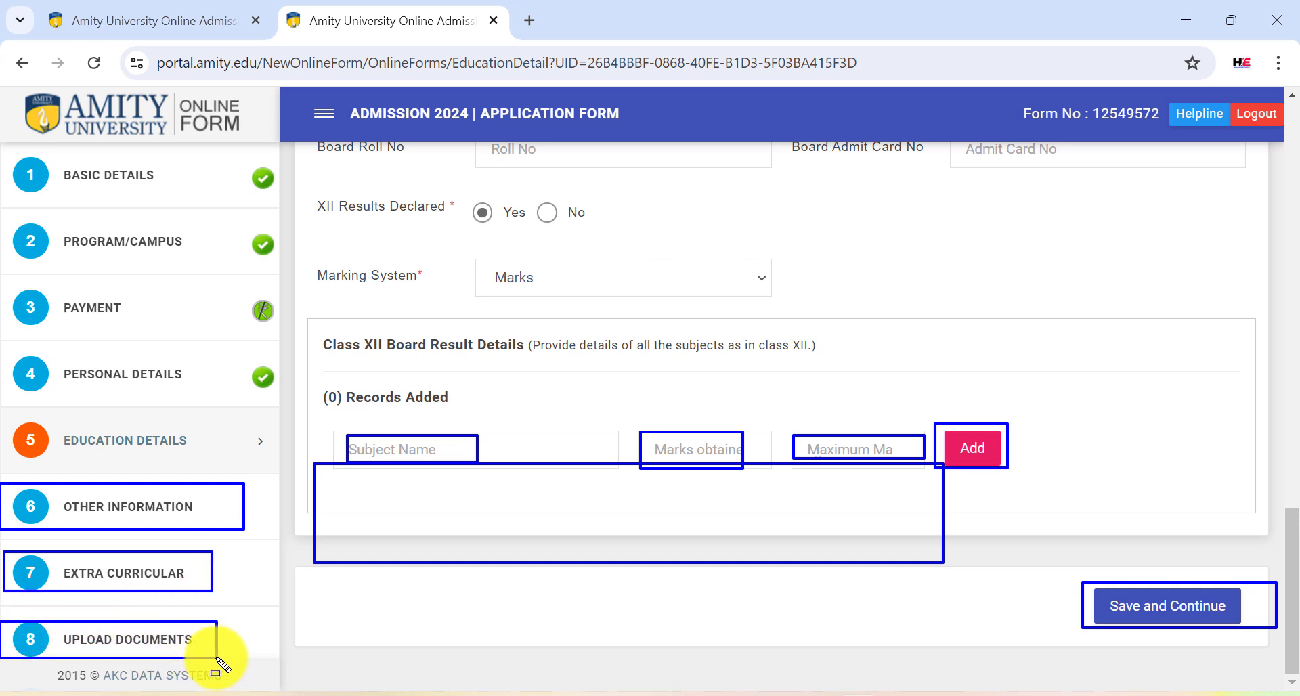
{"action": "key", "text": "Escape"}
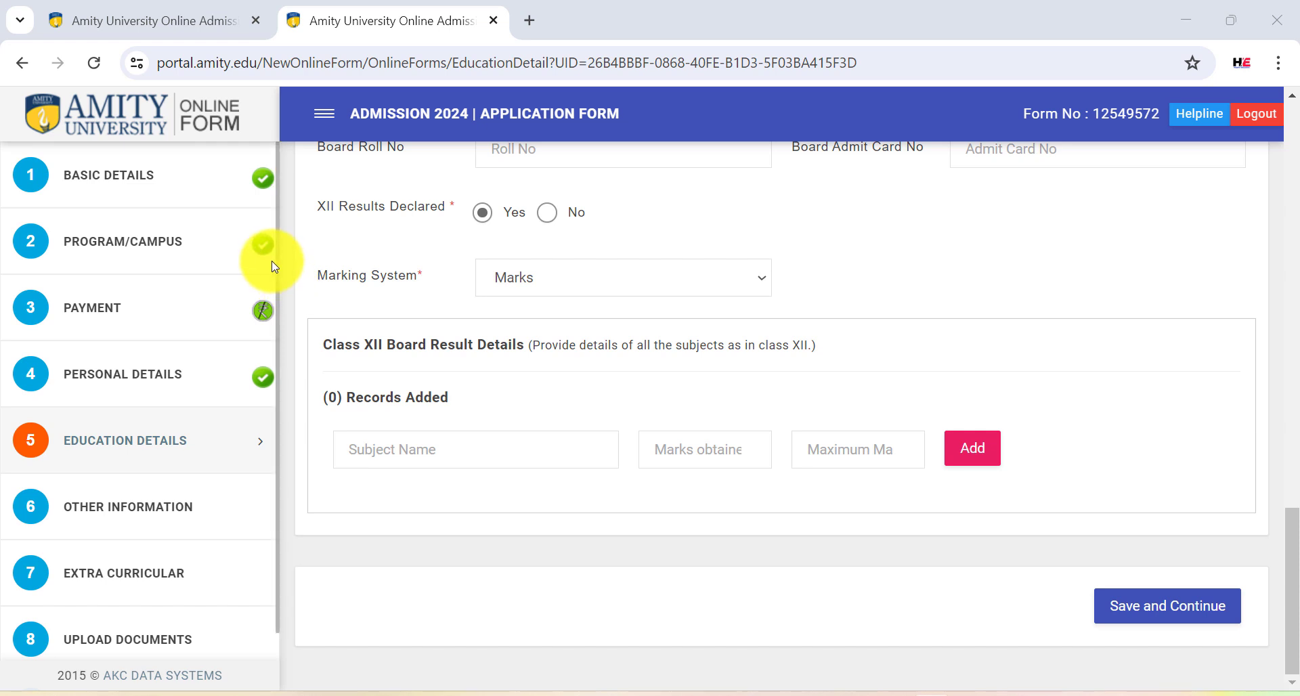
{"action": "scroll", "coordinate": [276, 366], "scroll_direction": "down", "scroll_amount": 1}
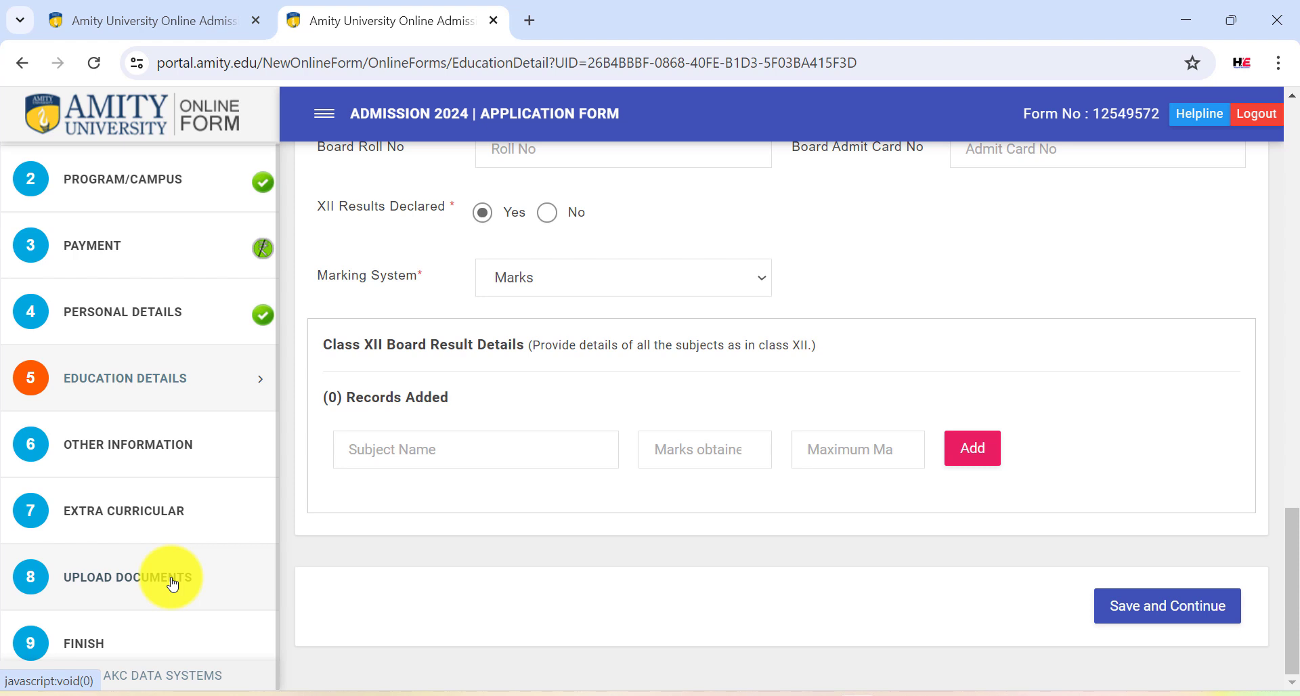
{"action": "left_click_drag", "start_coordinate": [2, 624], "coordinate": [166, 654]}
{"action": "left_click_drag", "start_coordinate": [1, 218], "coordinate": [283, 281]}
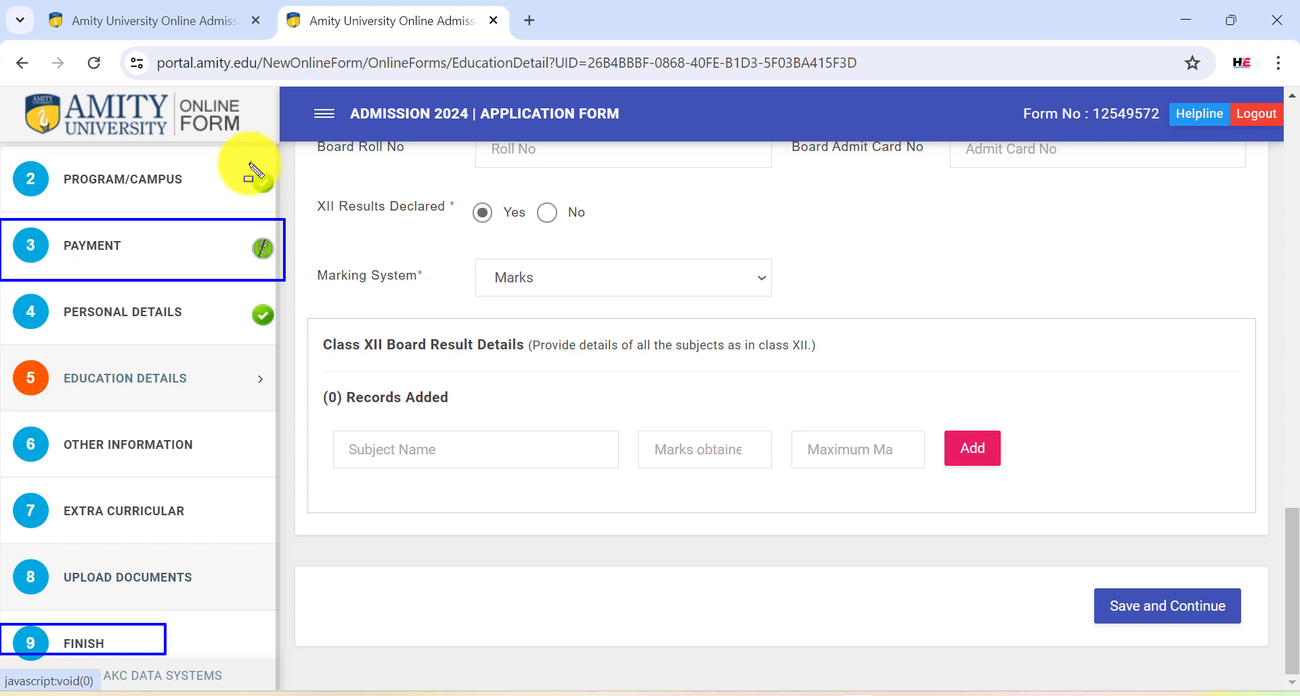
{"action": "left_click_drag", "start_coordinate": [251, 161], "coordinate": [299, 192]}
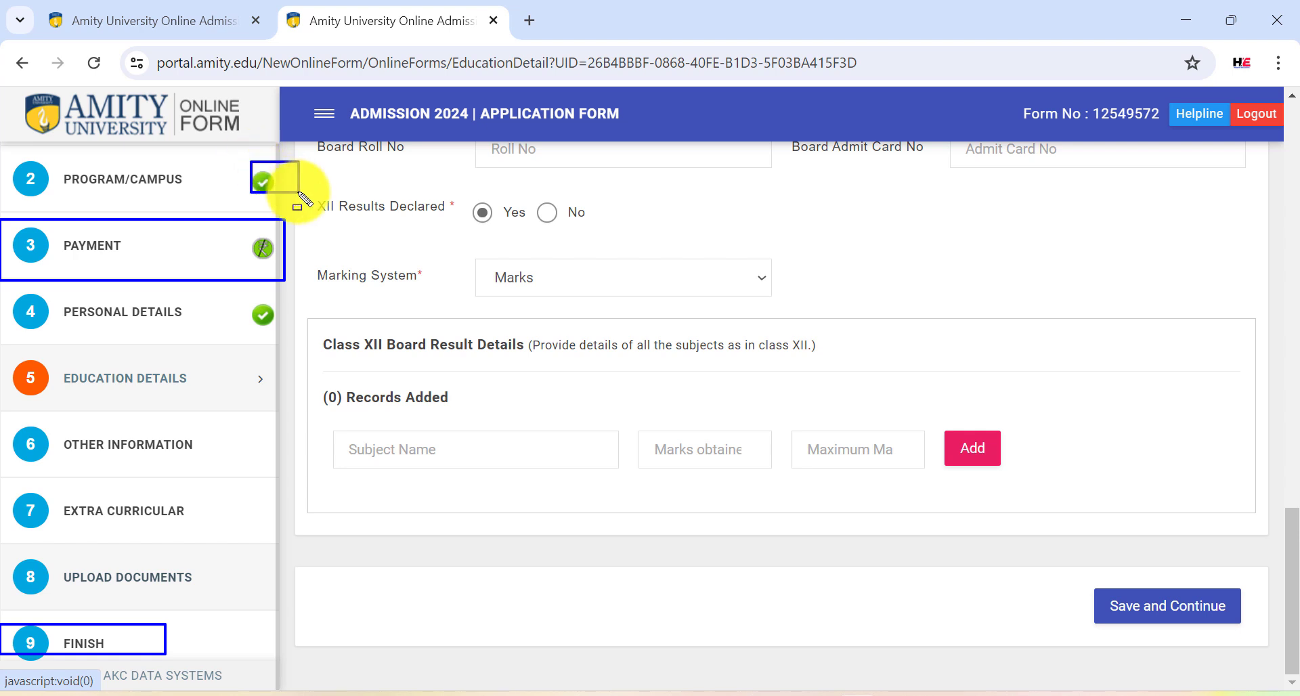